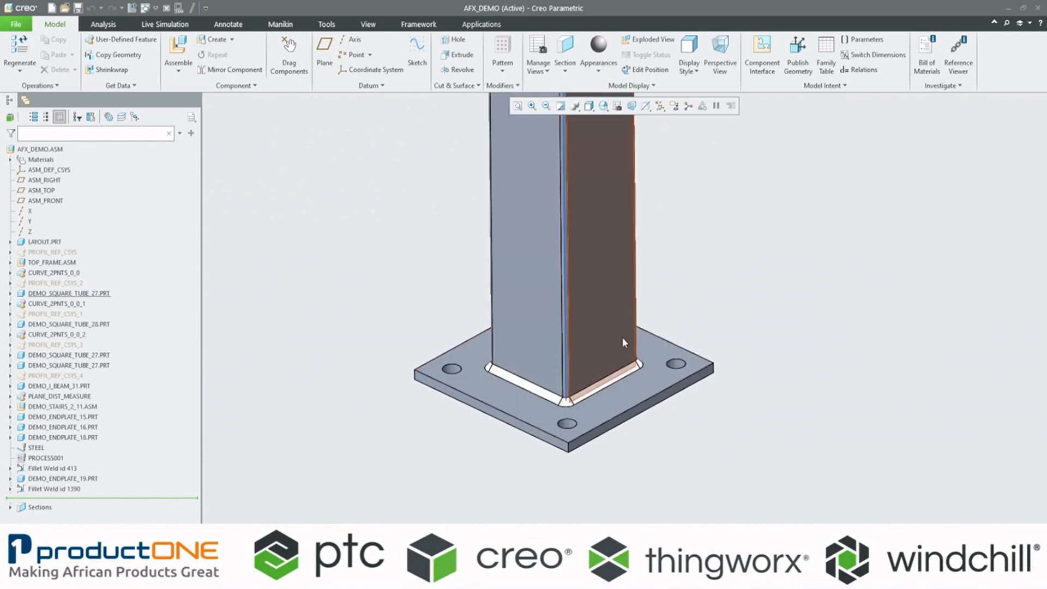
# Step: Activate the Weld cross section and examine the fillet weld where the square tube meets its base plate
pyautogui.click(618, 106)
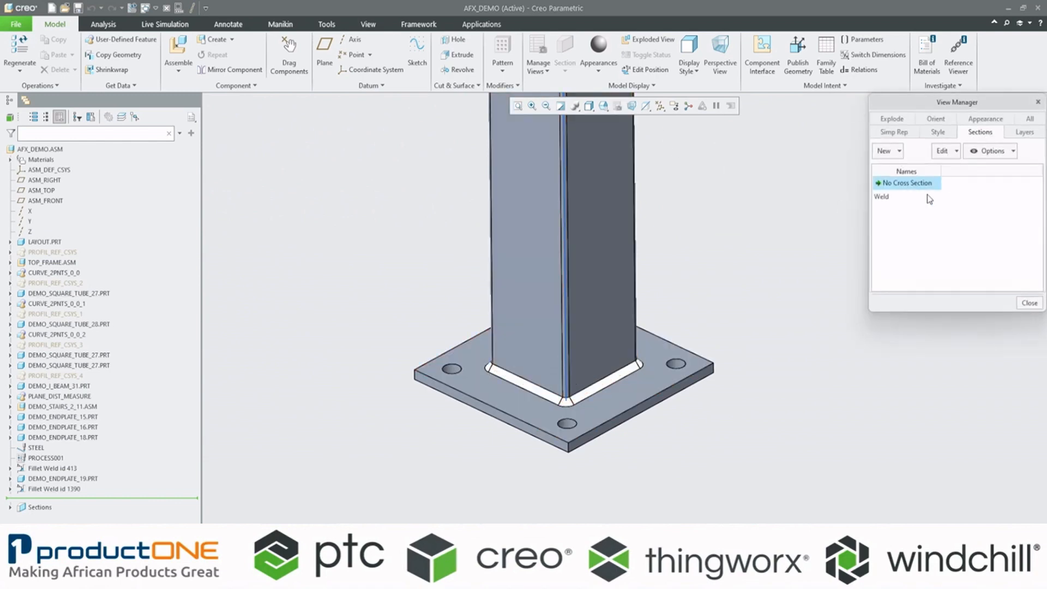
pyautogui.doubleClick(883, 197)
pyautogui.click(1030, 303)
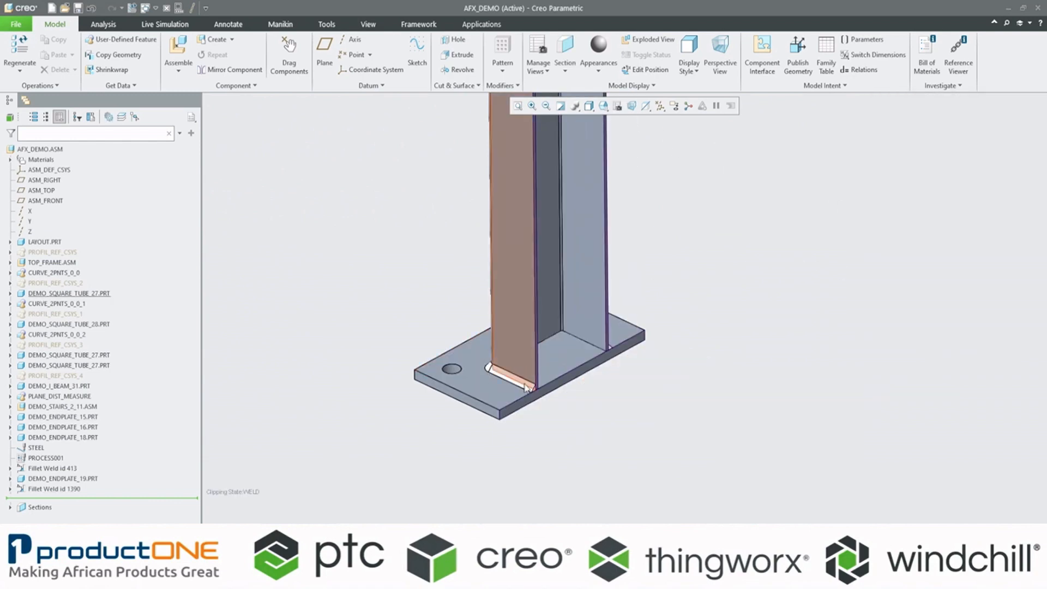
pyautogui.scroll(5, 521, 367)
pyautogui.click(507, 377)
pyautogui.click(627, 463)
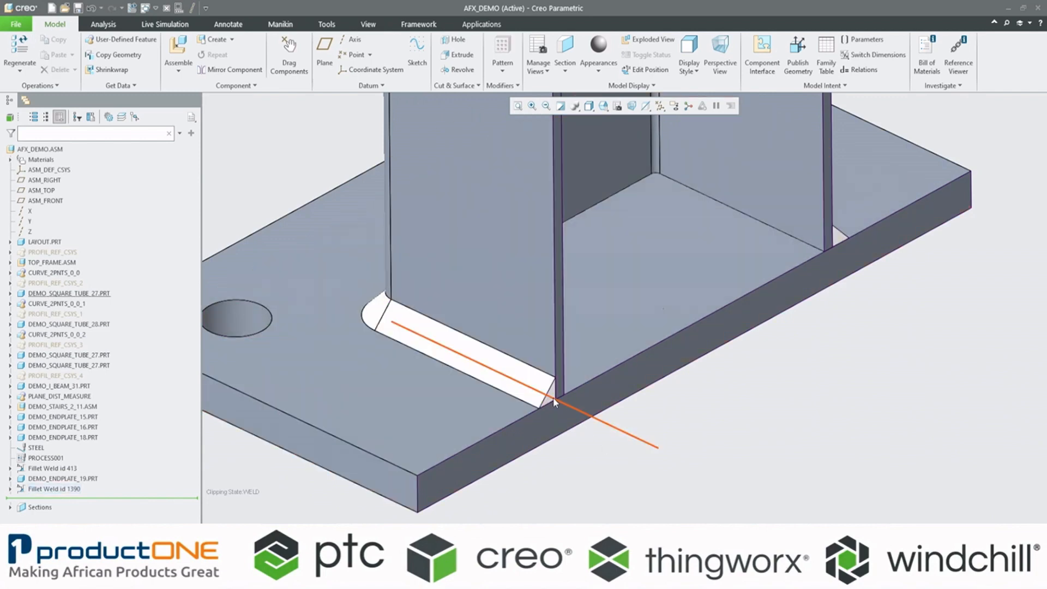
pyautogui.click(525, 378)
pyautogui.click(659, 452)
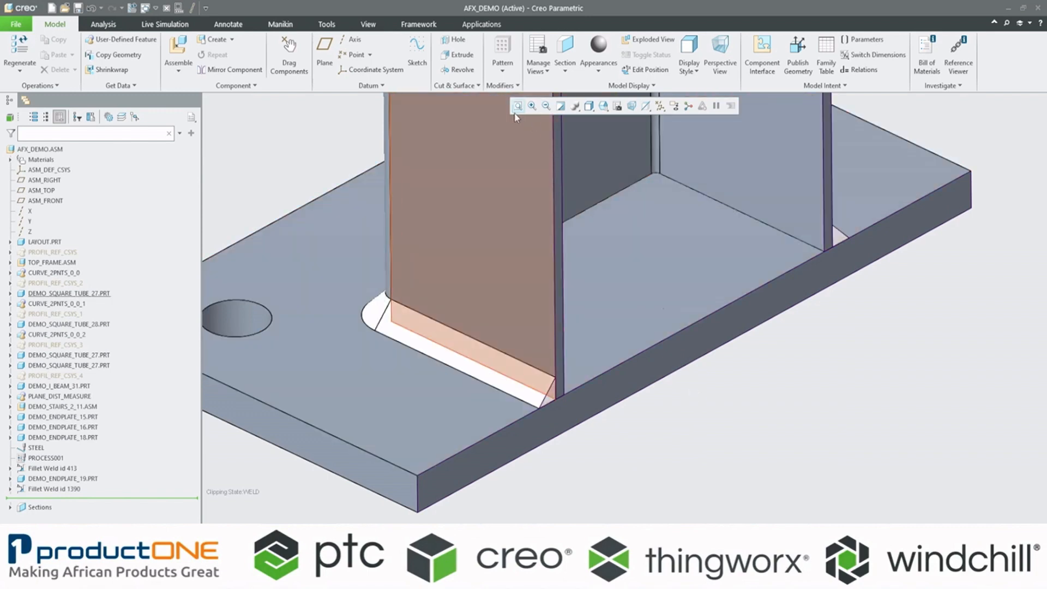
# Step: Refit the whole frame in view and restore the No Cross Section state
pyautogui.click(516, 105)
pyautogui.click(608, 108)
pyautogui.click(618, 106)
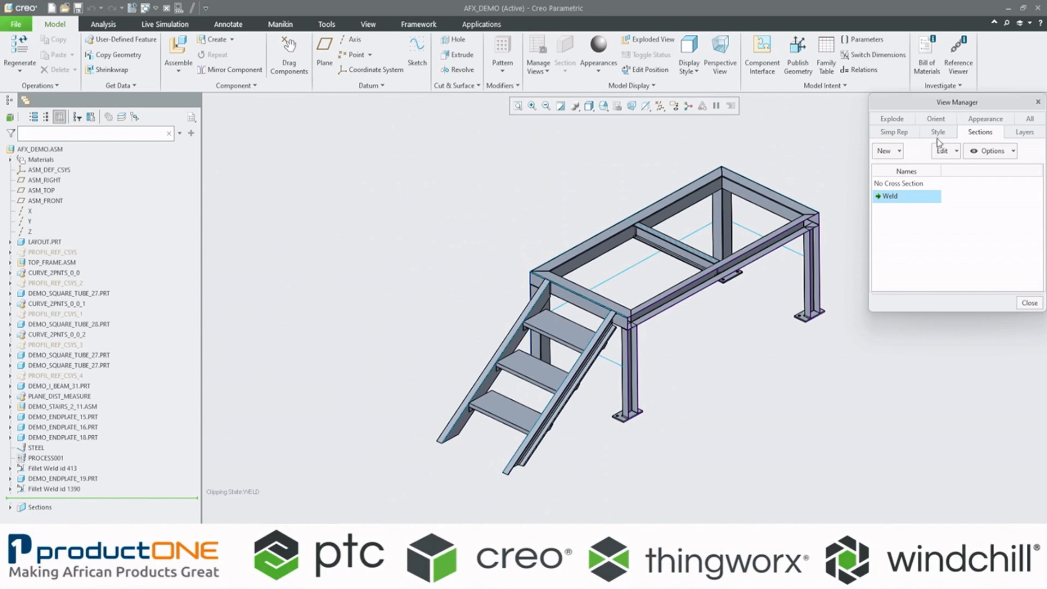
pyautogui.doubleClick(903, 185)
pyautogui.click(1029, 304)
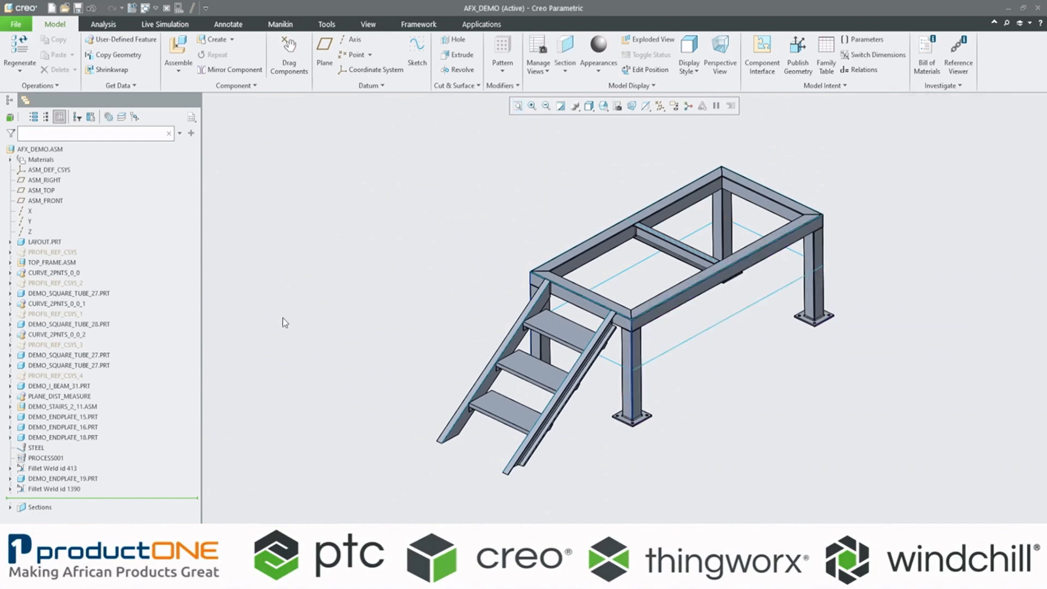
# Step: Highlight each of the two fillet weld features to examine where they sit on the frame
pyautogui.click(56, 470)
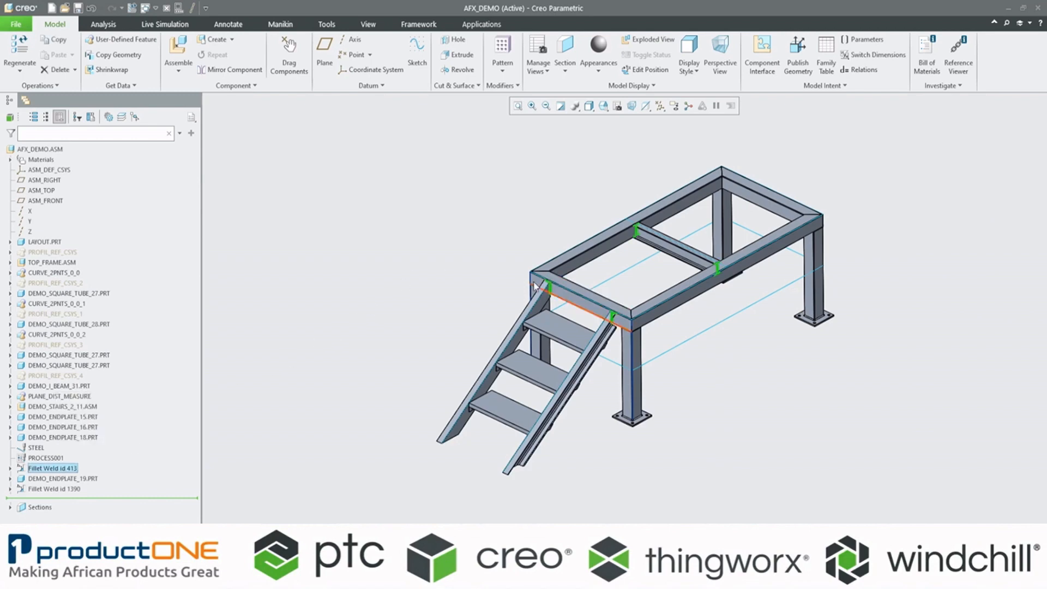
pyautogui.click(462, 225)
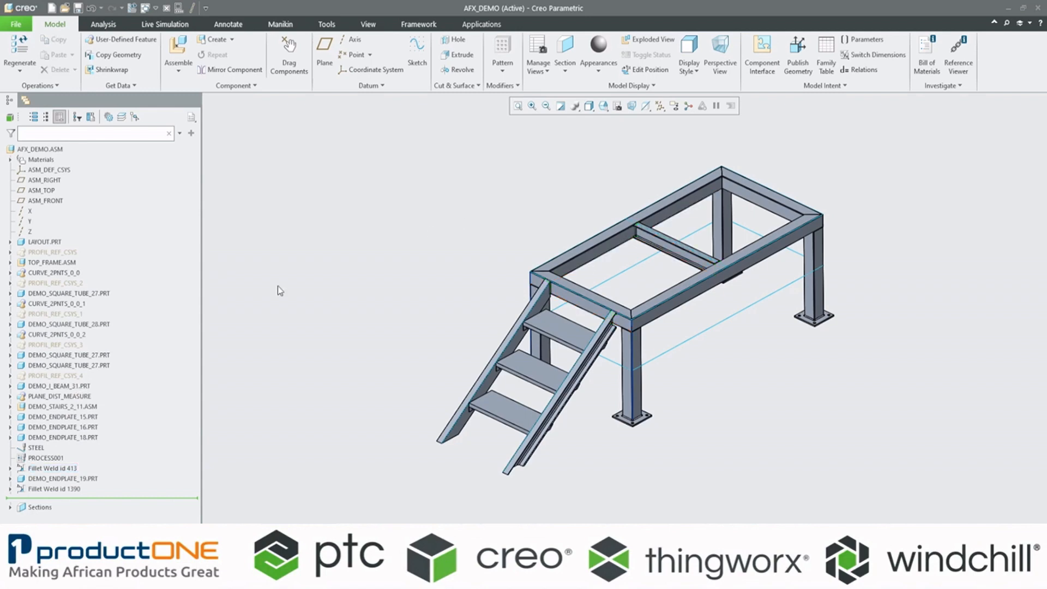
pyautogui.click(53, 488)
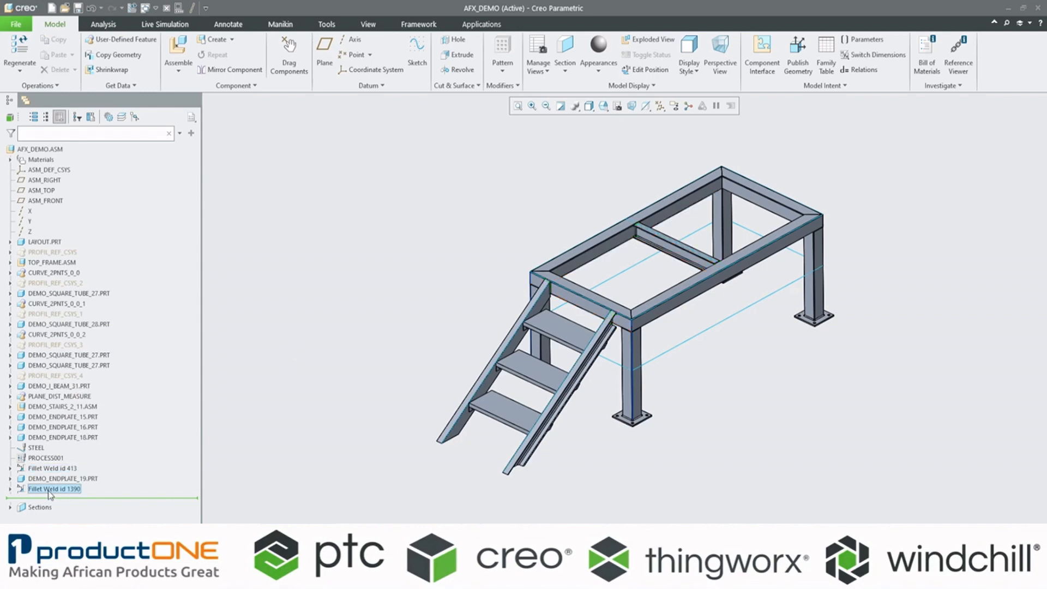
pyautogui.click(730, 402)
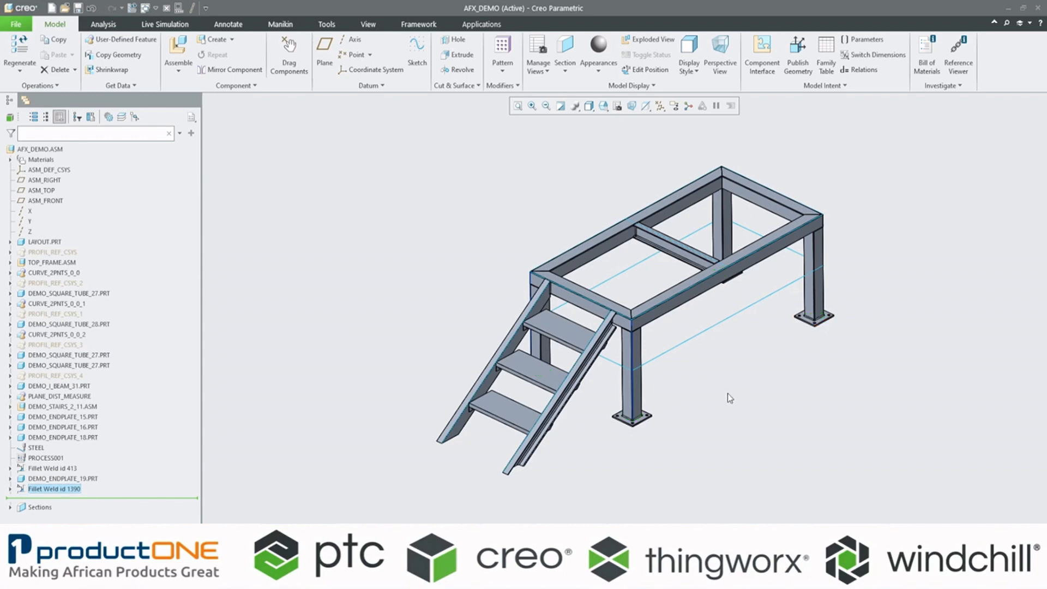
# Step: Enter the structural simulation environment and inspect the material assignment on the top frame
pyautogui.click(482, 24)
pyautogui.click(315, 57)
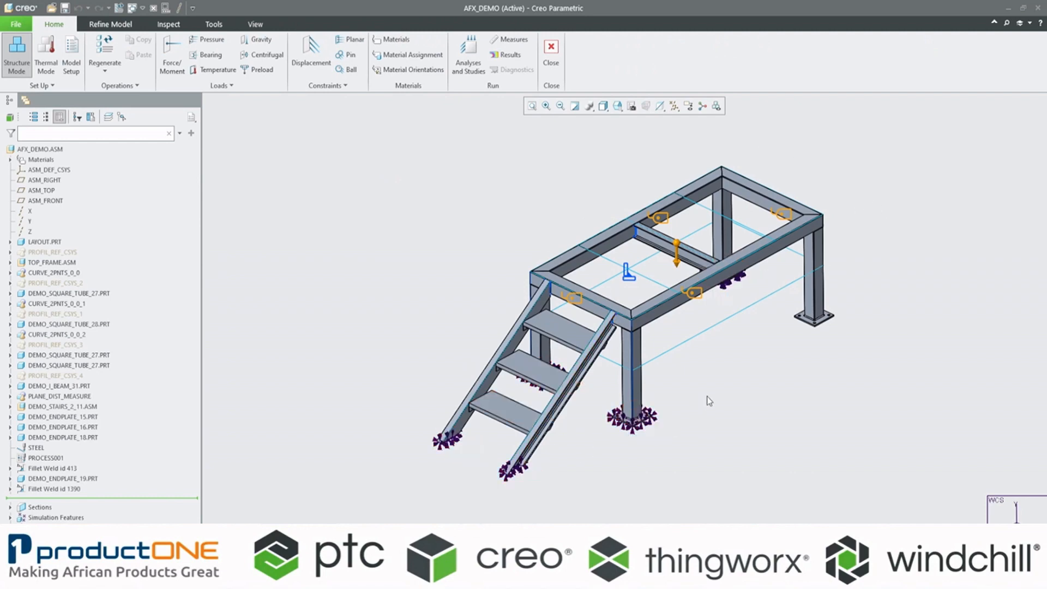
pyautogui.click(701, 299)
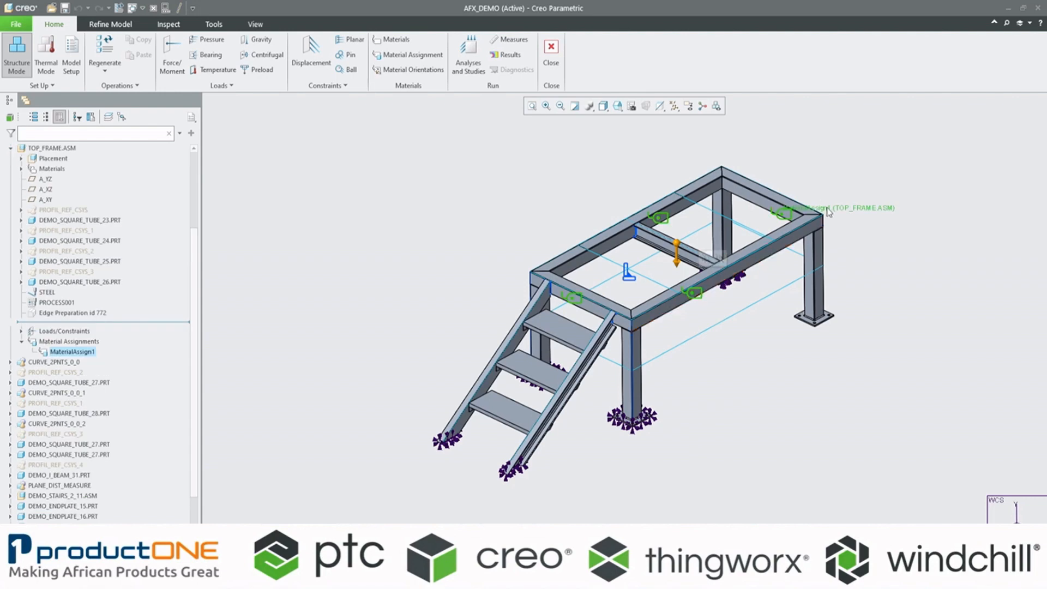
pyautogui.click(867, 278)
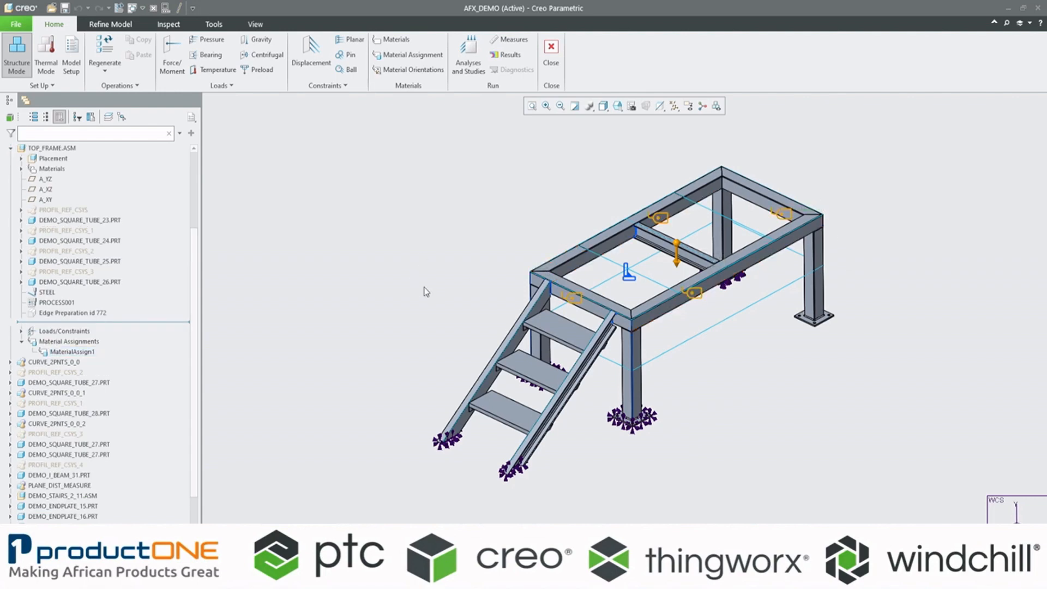
# Step: Inspect the existing weld connection and the displacement constraint at the column and stair feet
pyautogui.click(629, 274)
pyautogui.click(476, 201)
pyautogui.click(626, 275)
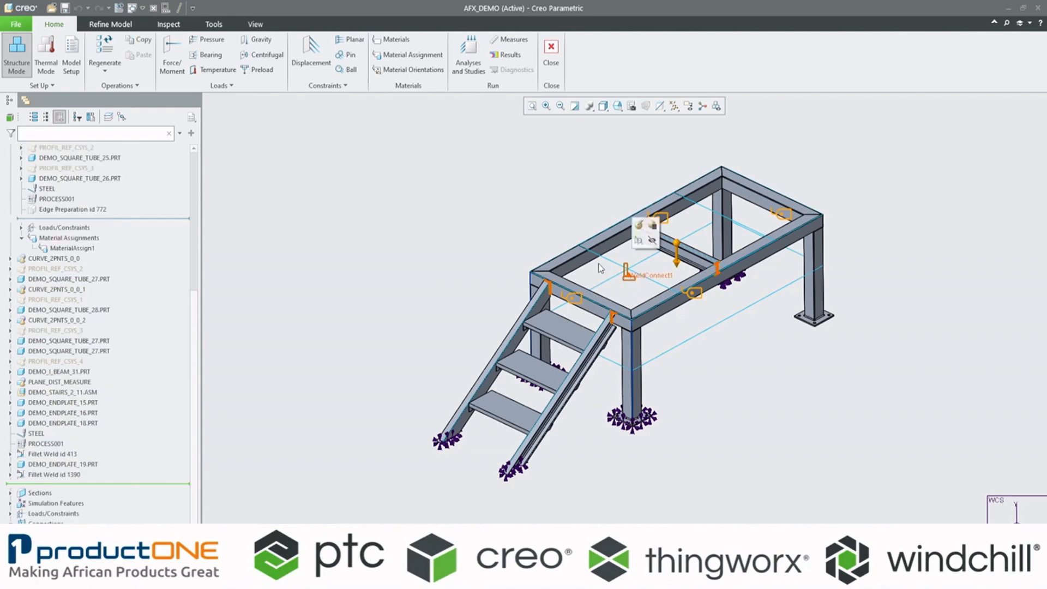
pyautogui.click(424, 194)
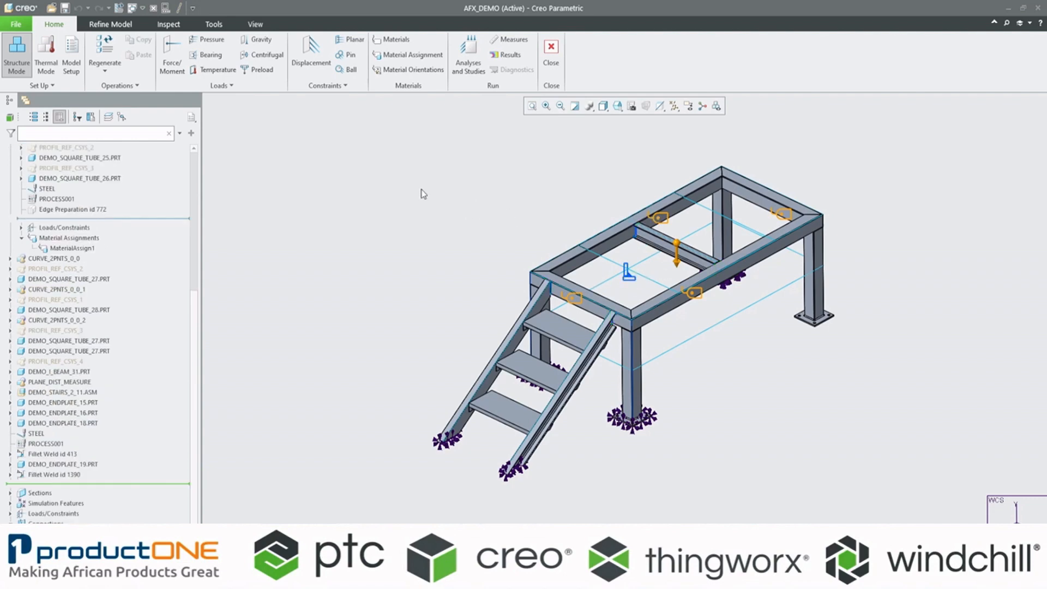
pyautogui.click(516, 474)
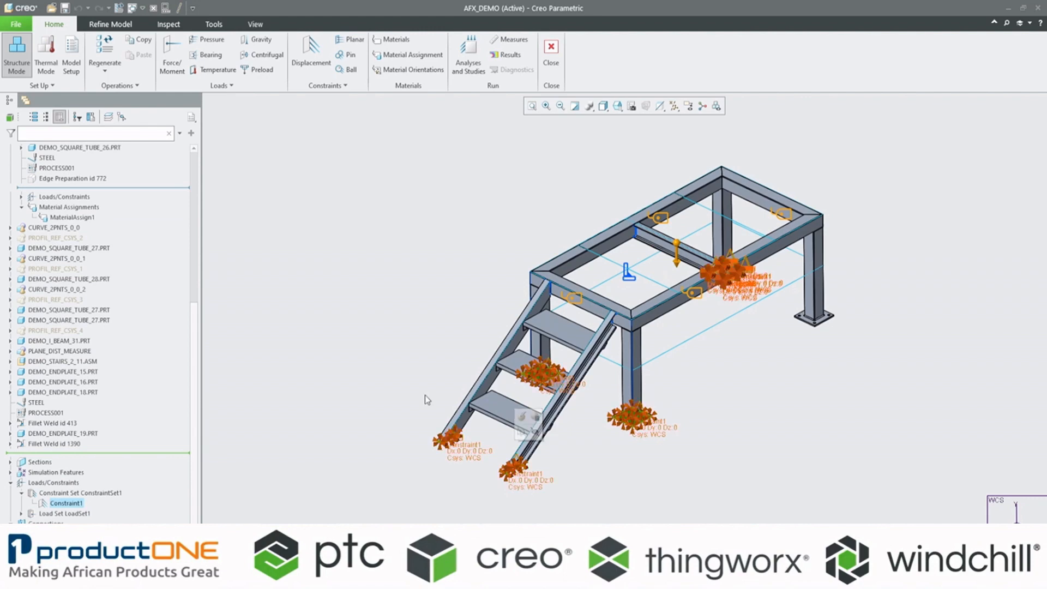
pyautogui.click(374, 334)
# Step: Collapse the TOP_FRAME.ASM and Loads/Constraints branches of the model tree
pyautogui.scroll(8, 103, 364)
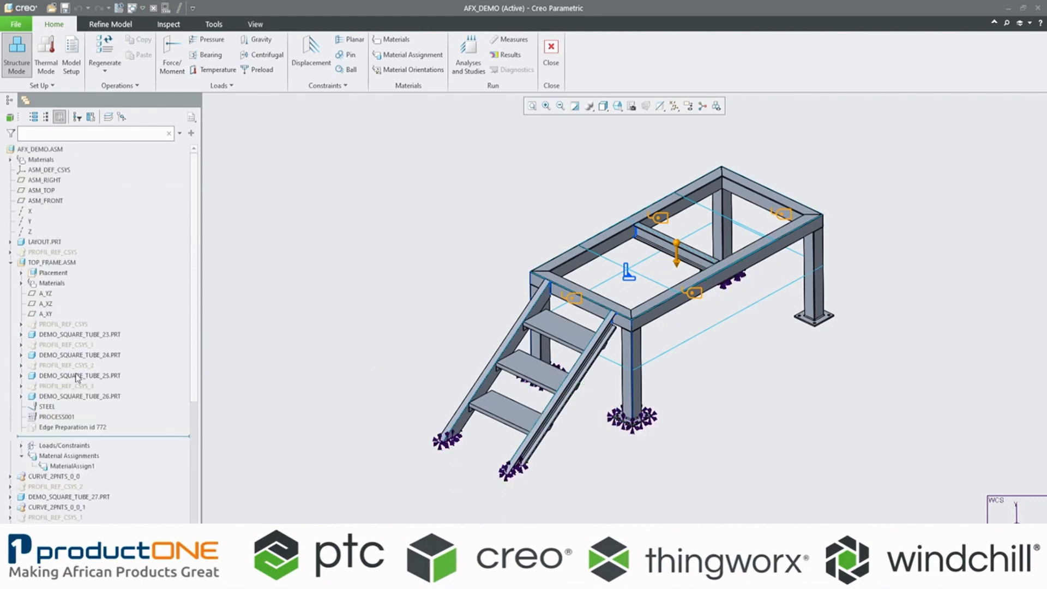
pyautogui.click(9, 263)
pyautogui.scroll(-2, 81, 426)
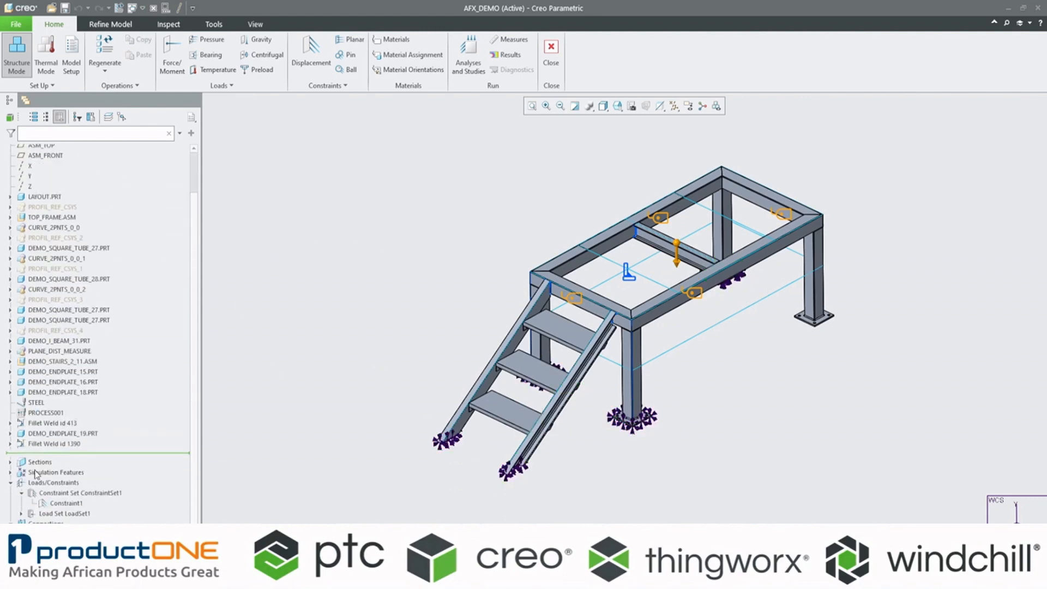
pyautogui.click(10, 484)
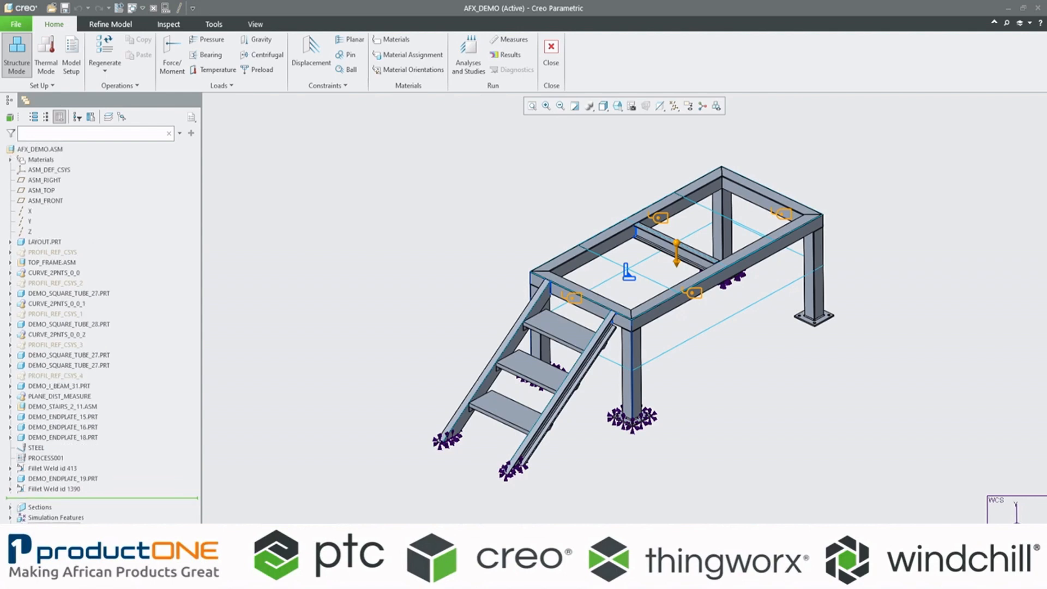
# Step: Review the model refinement options for beams, springs, interfaces and welds, including Detect Weld Features
pyautogui.click(110, 24)
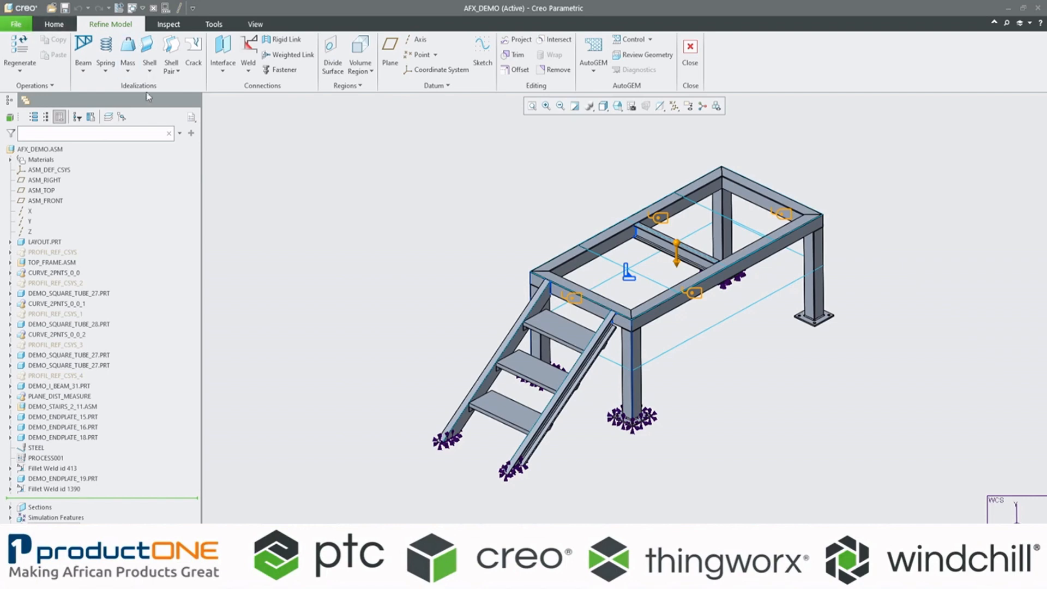
pyautogui.click(84, 74)
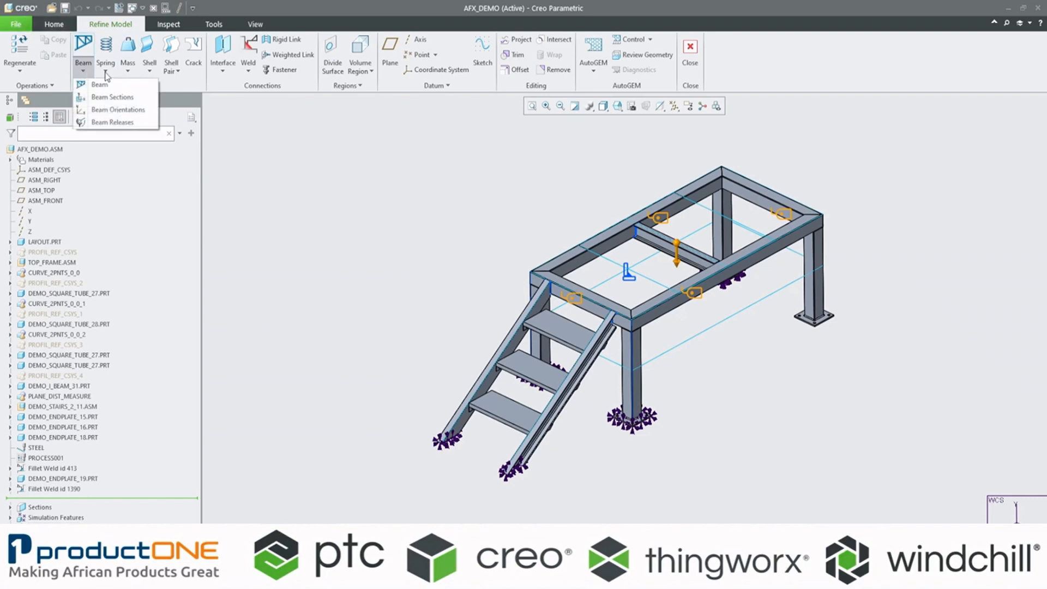
pyautogui.click(106, 74)
pyautogui.click(105, 73)
pyautogui.click(252, 131)
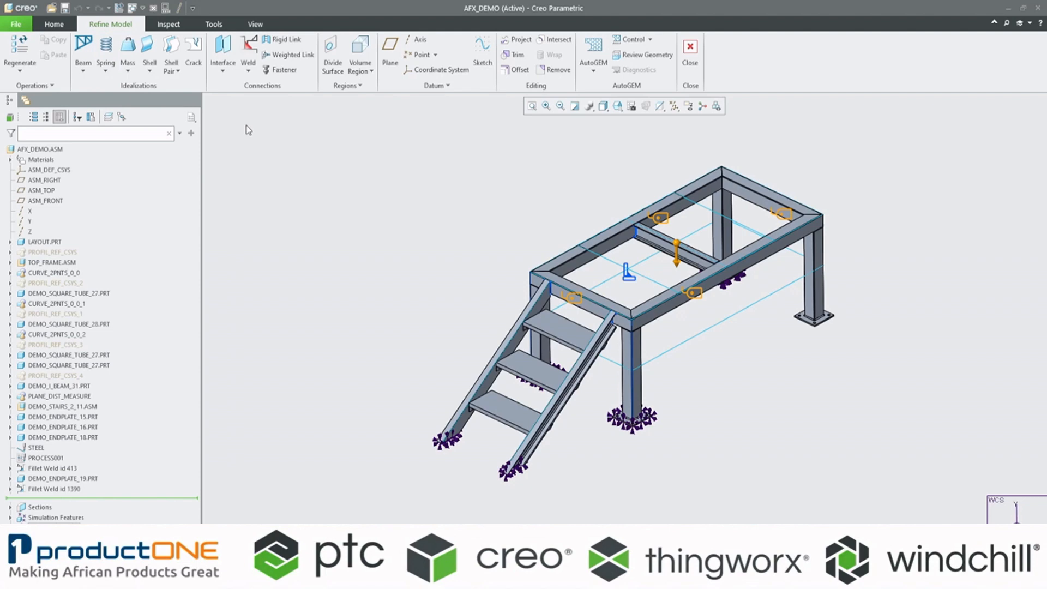
pyautogui.click(227, 67)
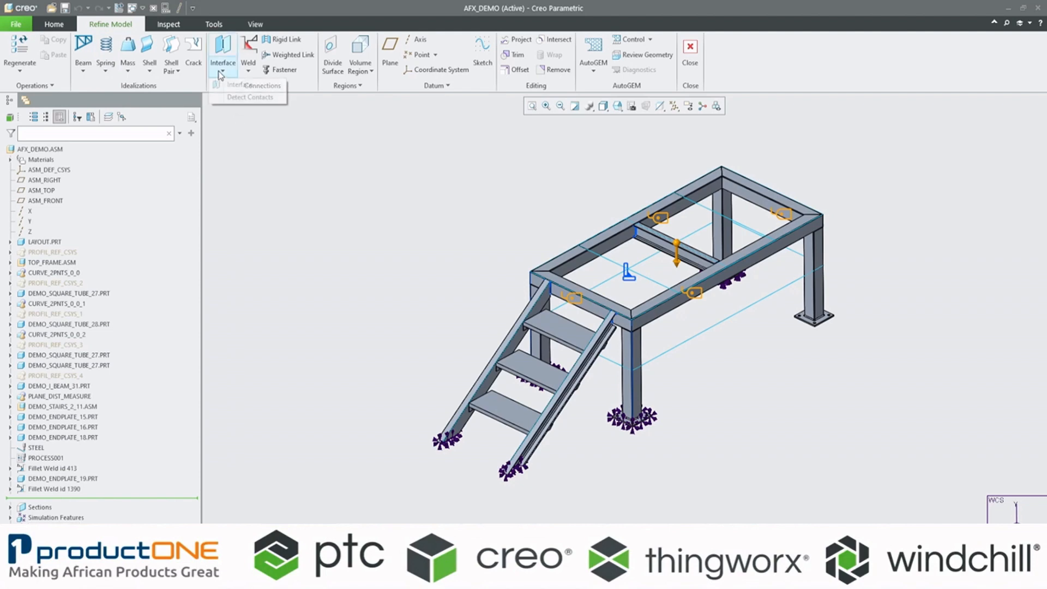
pyautogui.click(249, 72)
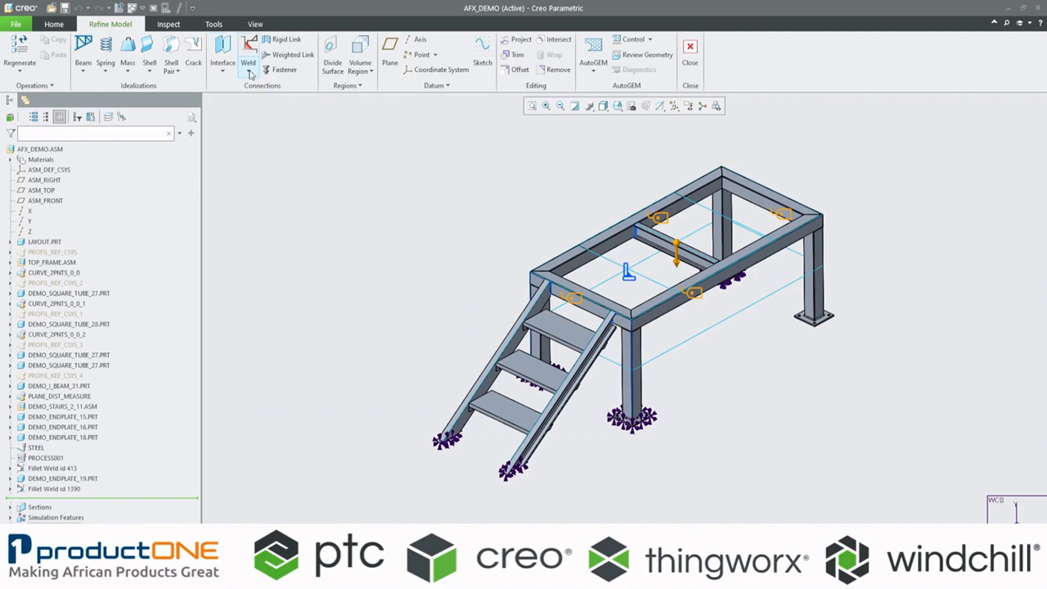
pyautogui.click(250, 72)
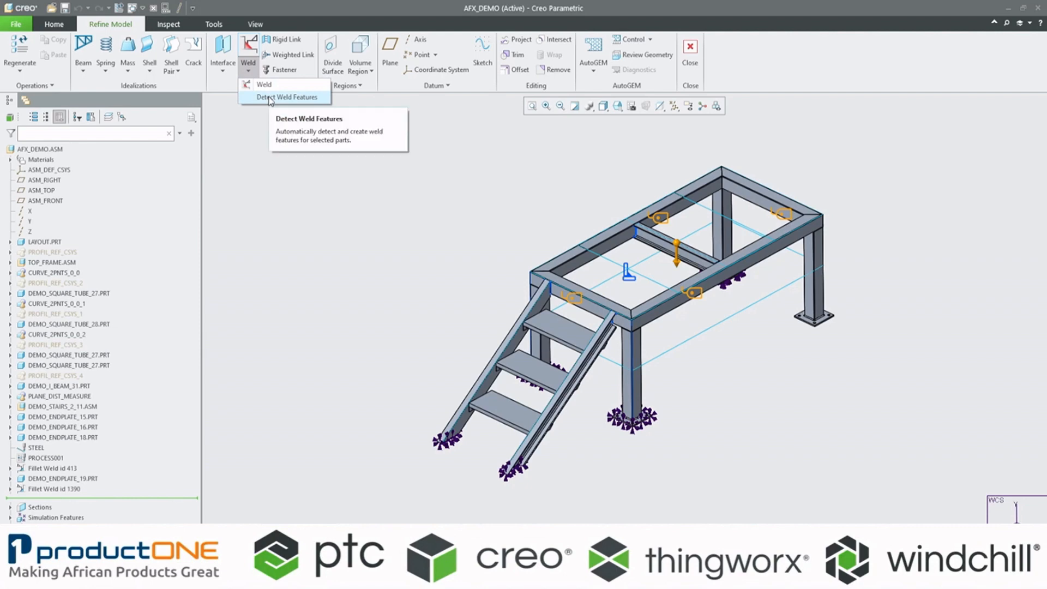
pyautogui.click(284, 254)
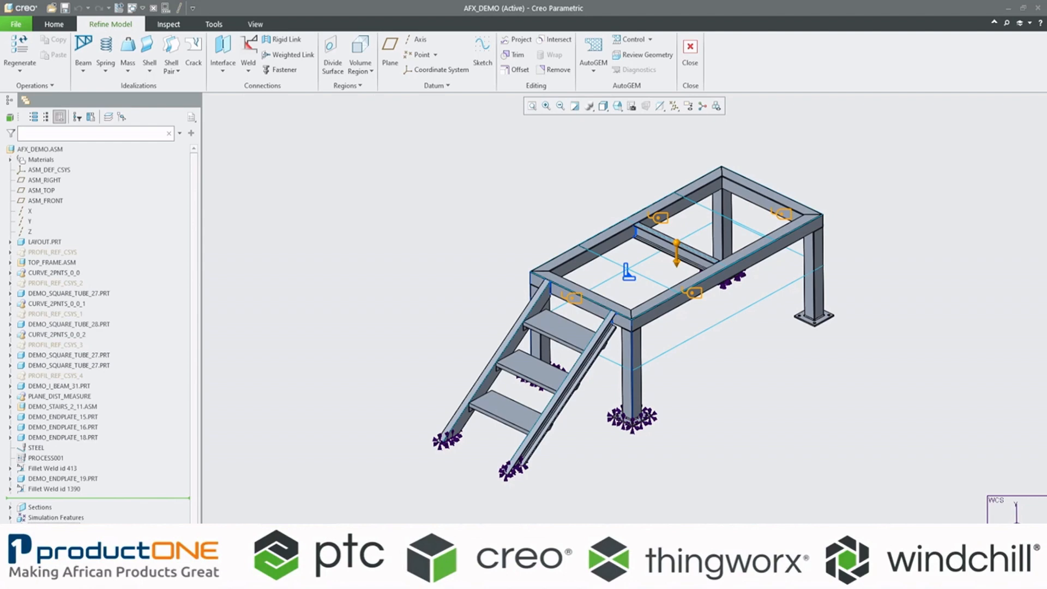
# Step: Highlight the existing weld connection to examine its locations on the stair tops and cross beam
pyautogui.scroll(-1, 98, 327)
pyautogui.click(55, 534)
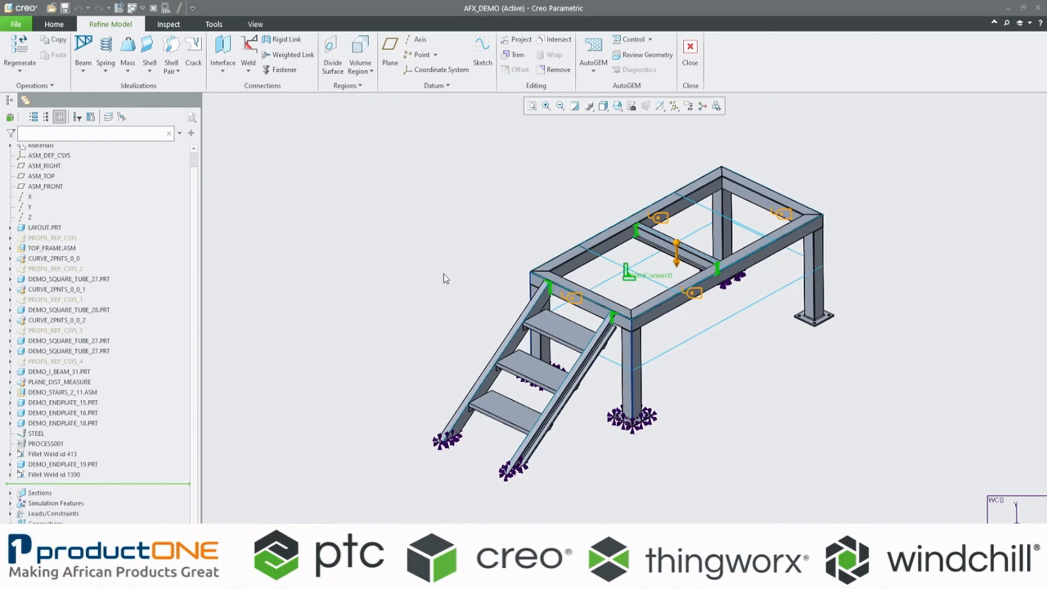
pyautogui.click(458, 242)
# Step: Run Detect Weld Features on the whole AFX_DEMO.ASM assembly with the default thickness and weld material
pyautogui.click(249, 70)
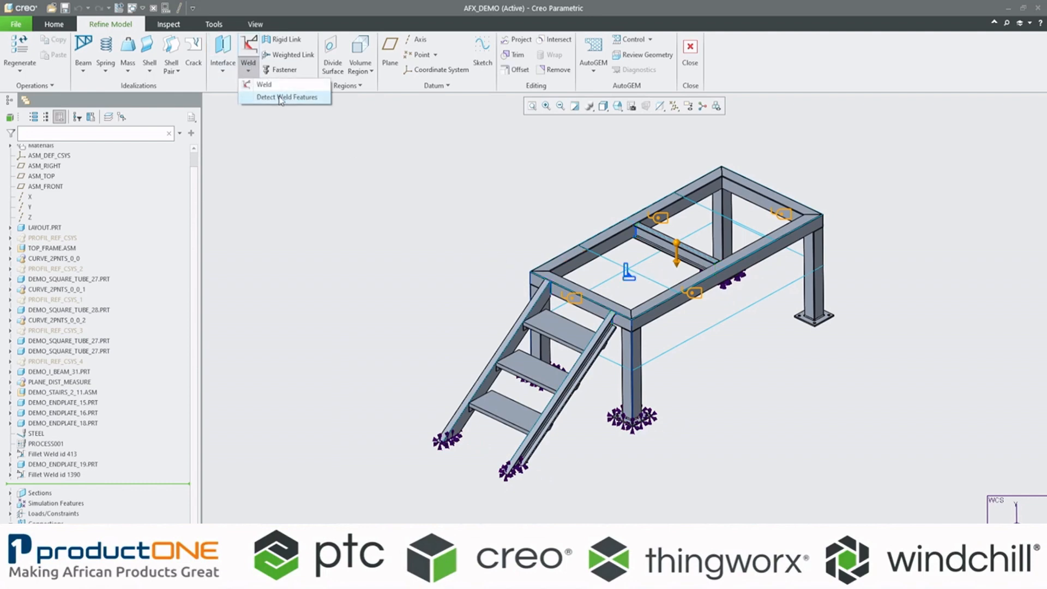
pyautogui.click(281, 99)
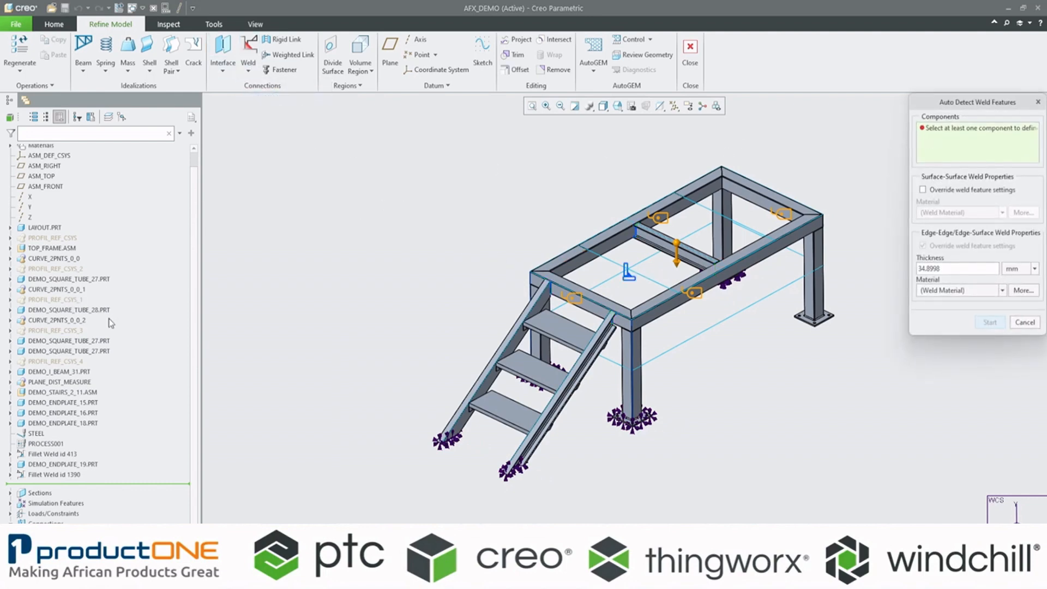
pyautogui.scroll(1, 106, 322)
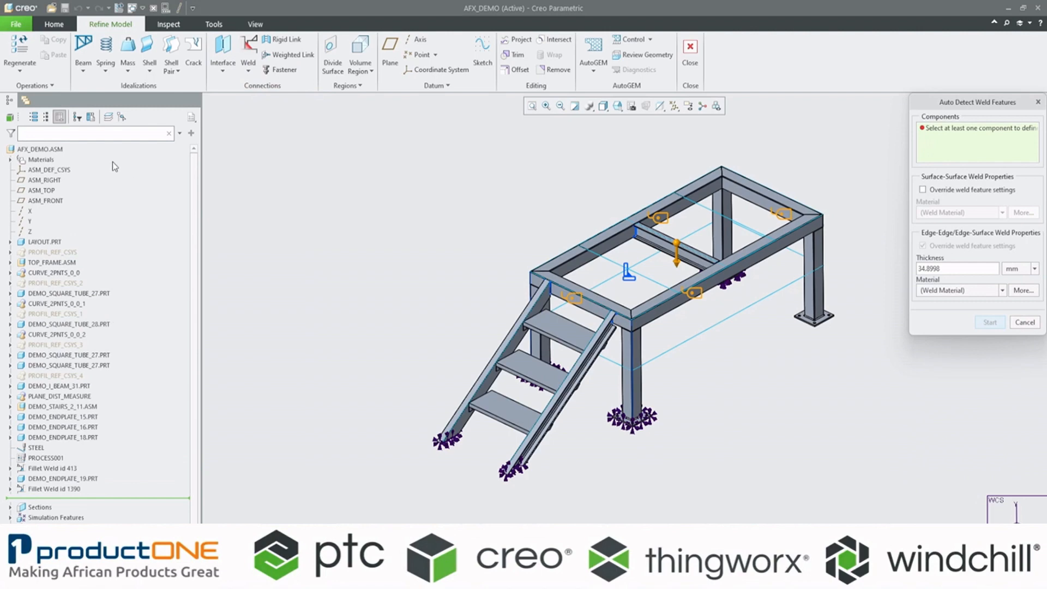
pyautogui.click(44, 149)
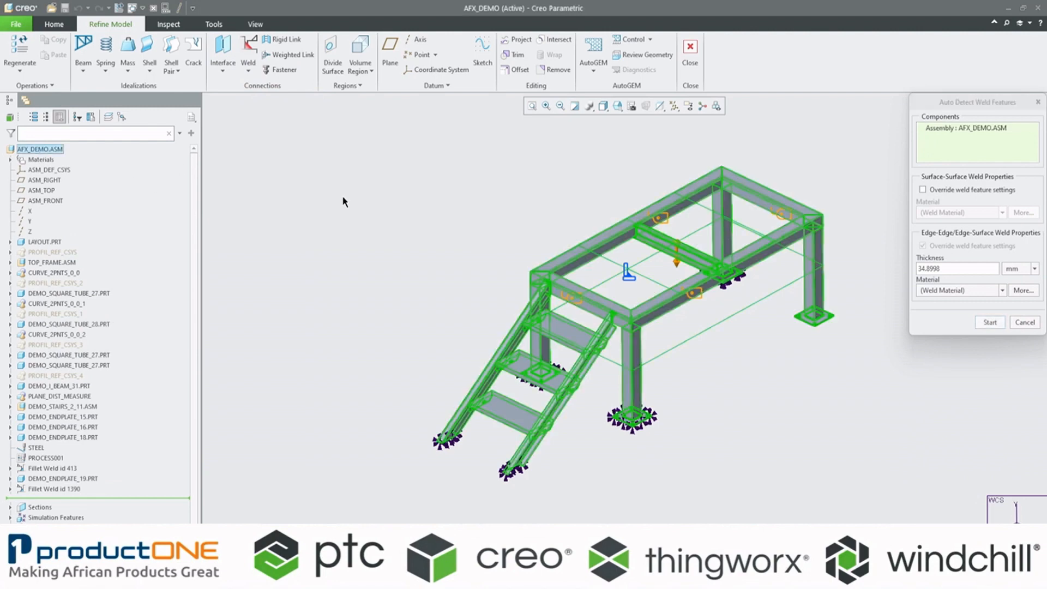
pyautogui.click(945, 267)
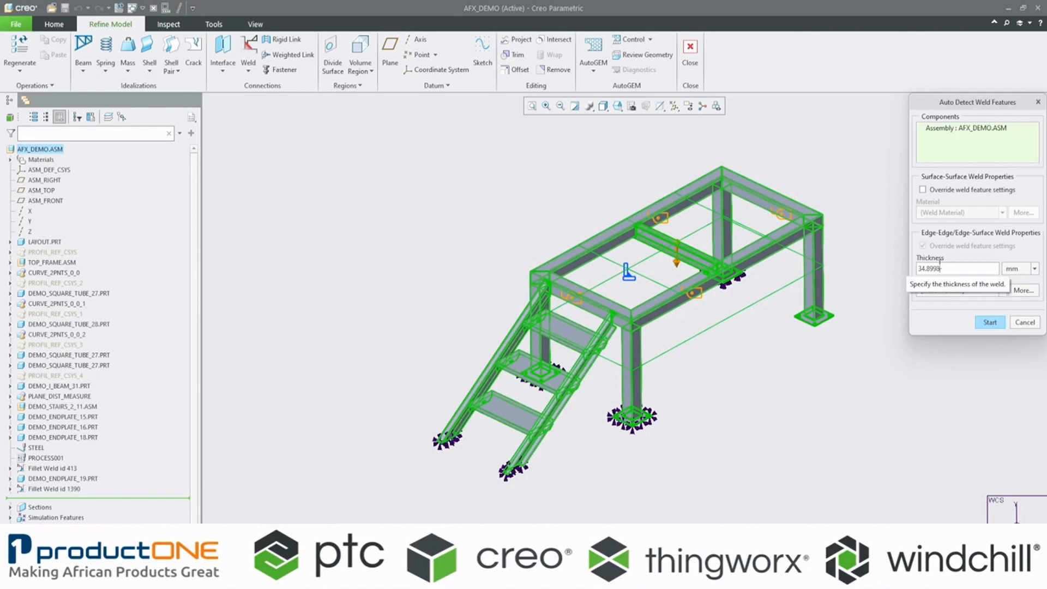
pyautogui.click(988, 324)
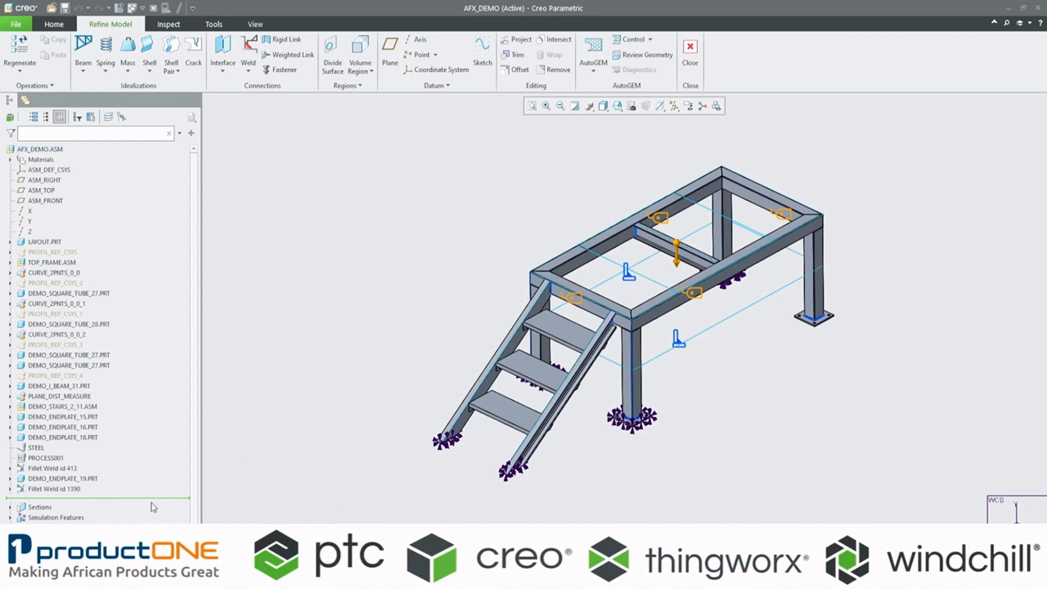
# Step: Examine the newly detected weld connection at the column end plates and collapse the Connections branch
pyautogui.scroll(-1, 155, 508)
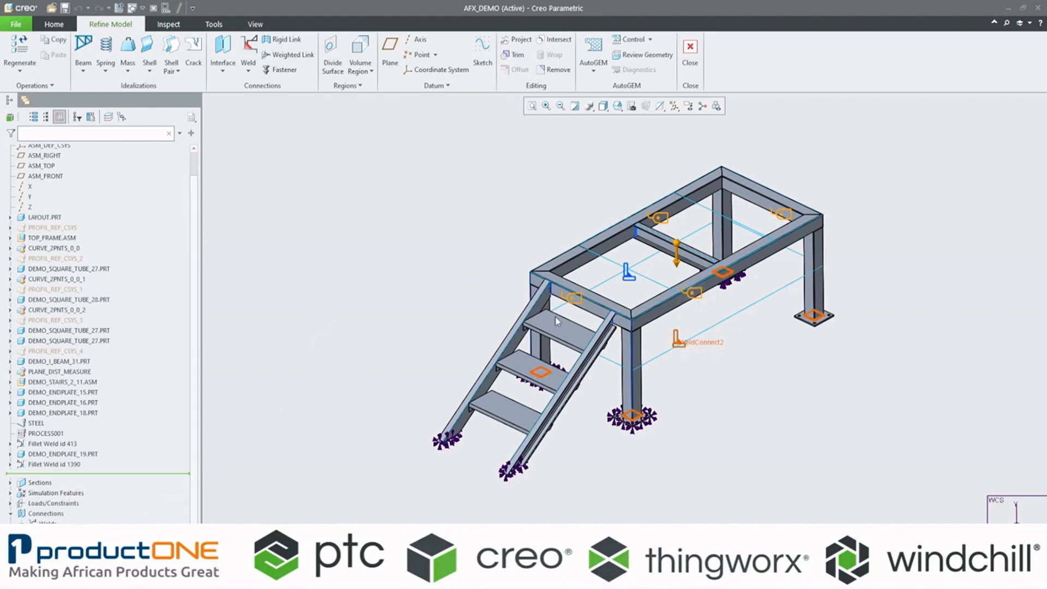
pyautogui.click(10, 513)
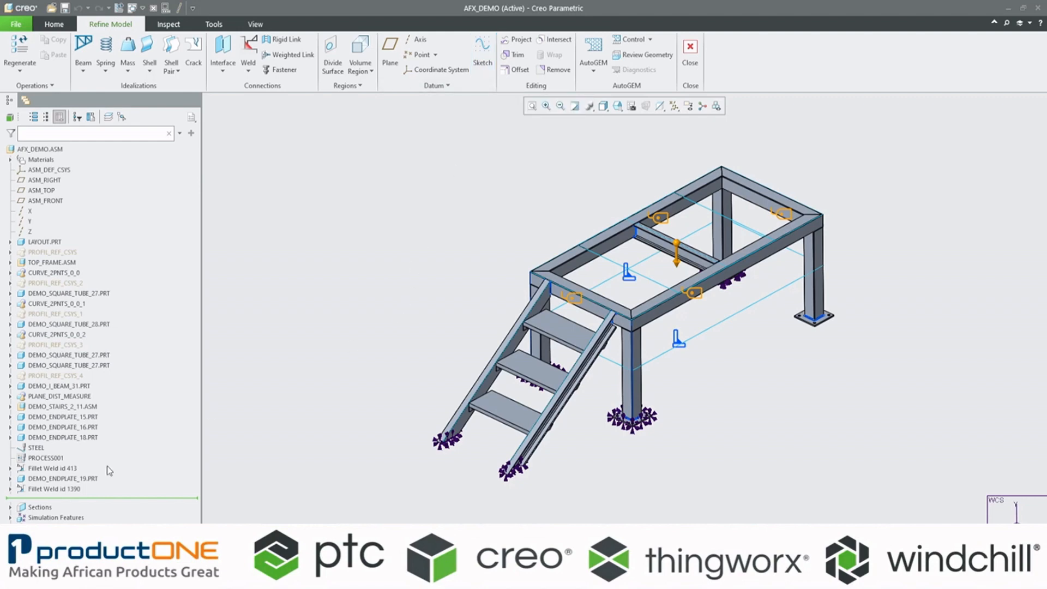
# Step: Hide the simulation sketch that crosses the top frame
pyautogui.click(10, 518)
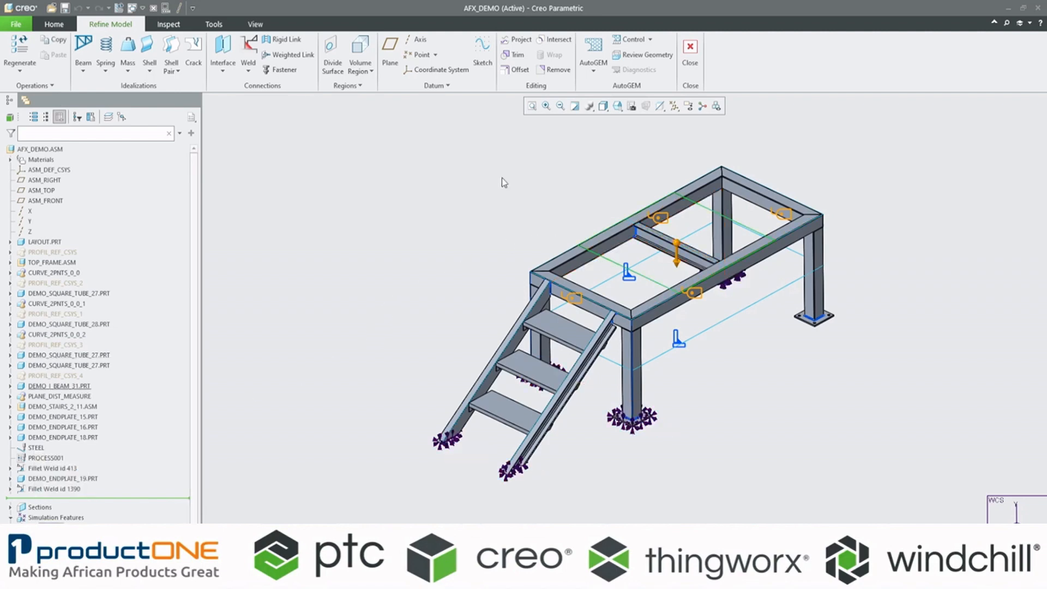
pyautogui.click(437, 220)
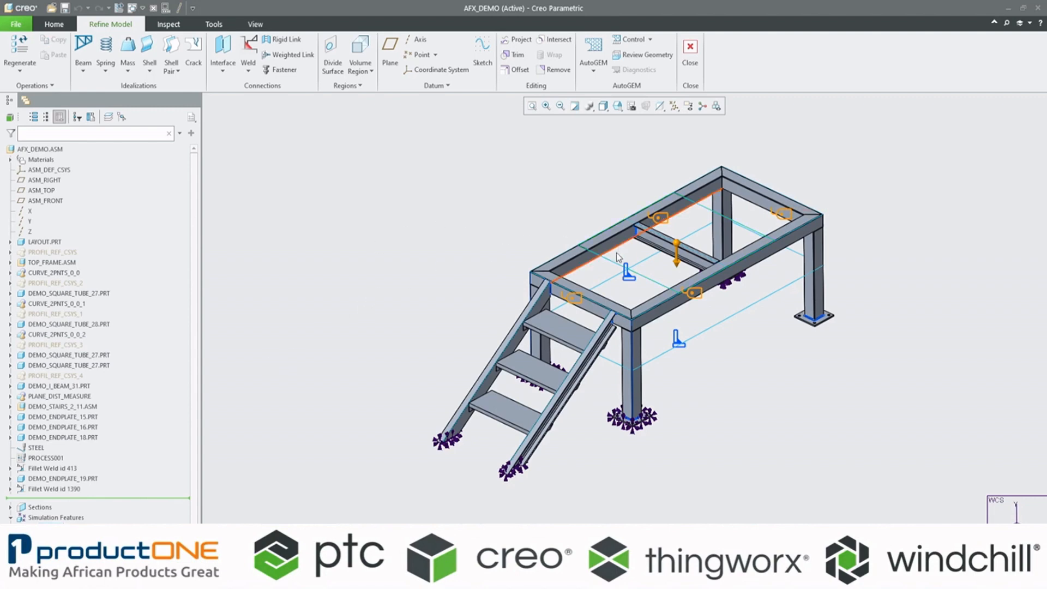
pyautogui.scroll(-3, 617, 253)
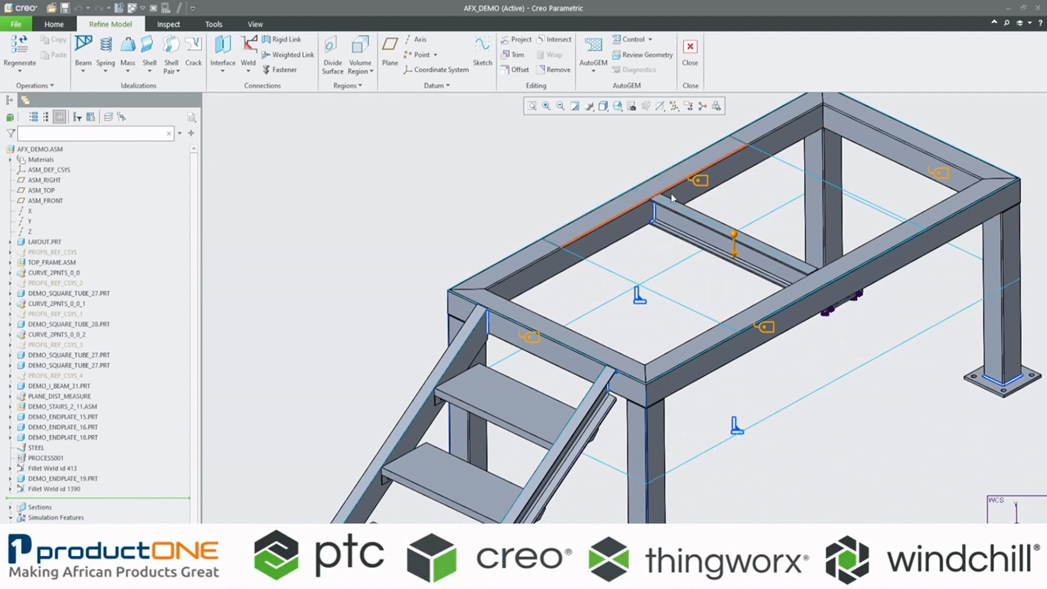
pyautogui.click(612, 275)
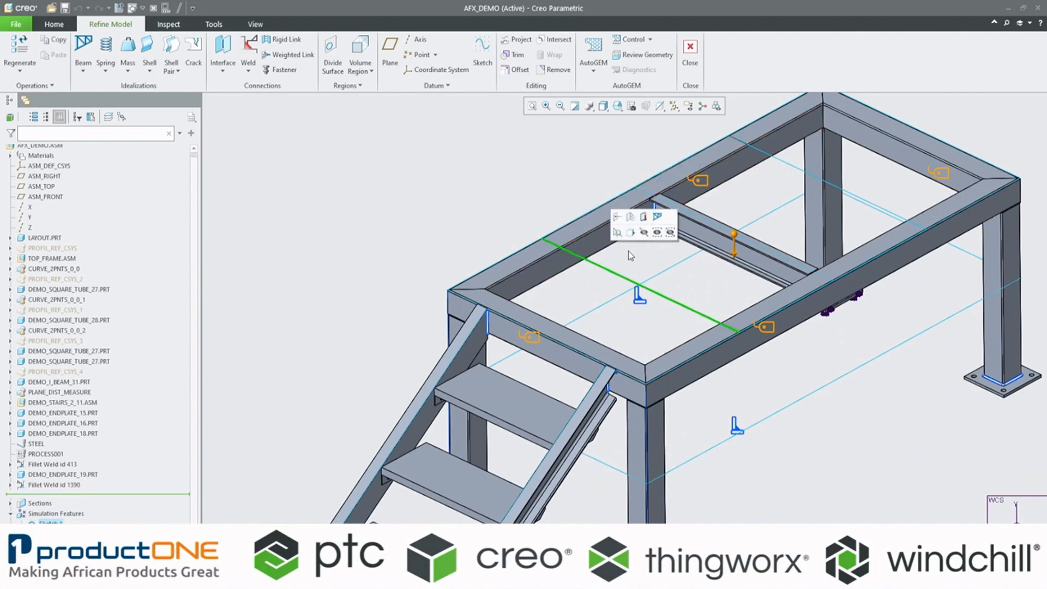
pyautogui.click(52, 522)
pyautogui.click(69, 490)
pyautogui.click(372, 268)
# Step: Highlight the middle and outer regions of the divided top surface on DEMO_SQUARE_TUBE_23.PRT to examine the split
pyautogui.click(616, 197)
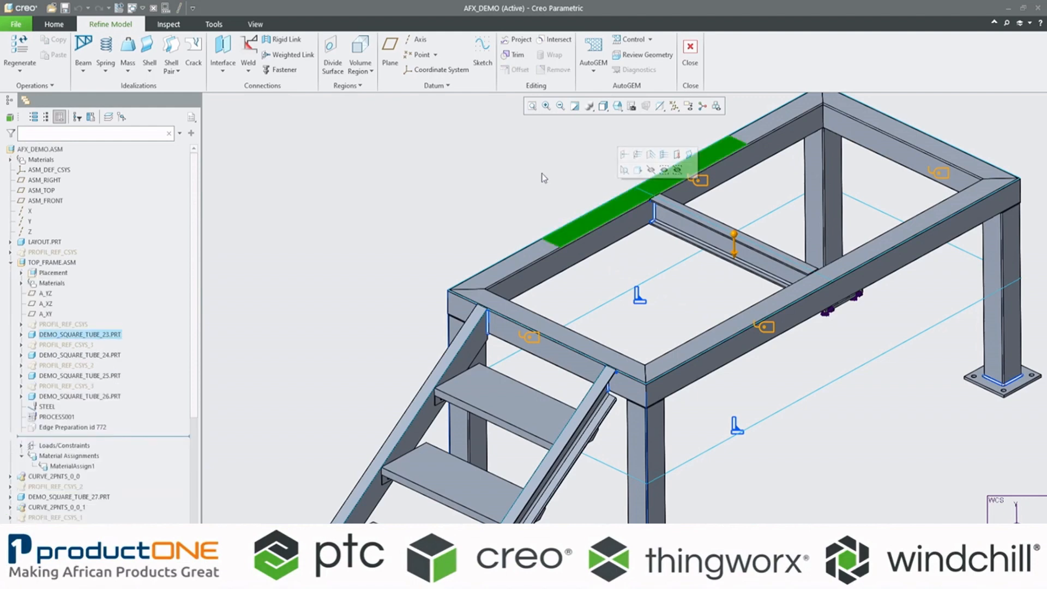
pyautogui.scroll(3, 544, 176)
pyautogui.scroll(-3, 585, 135)
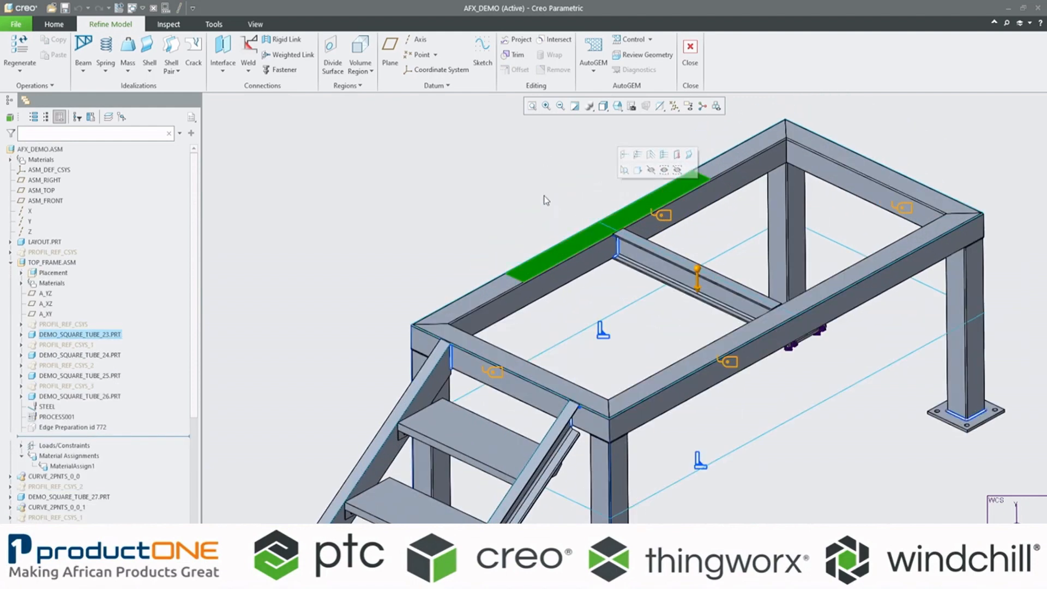
pyautogui.click(546, 200)
pyautogui.click(483, 297)
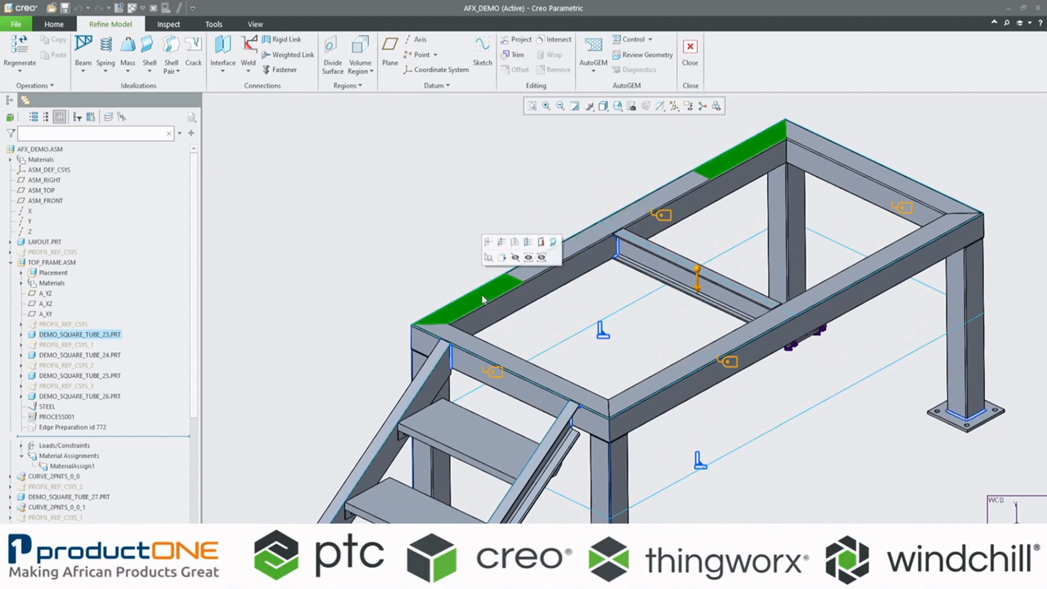
pyautogui.click(520, 173)
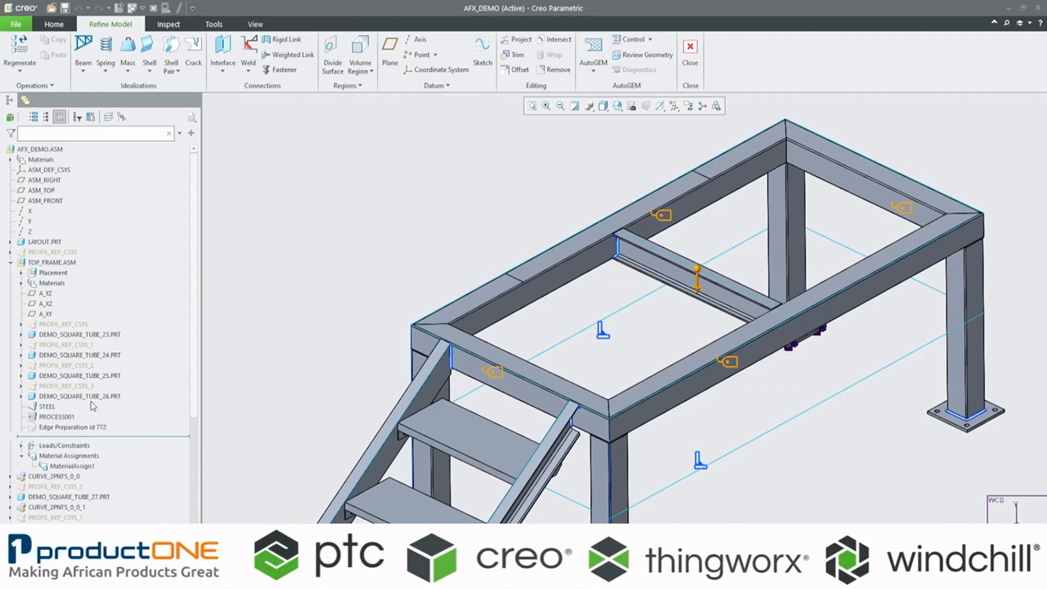
# Step: Collapse TOP_FRAME.ASM in the model tree and show the simulation sketch again
pyautogui.click(11, 263)
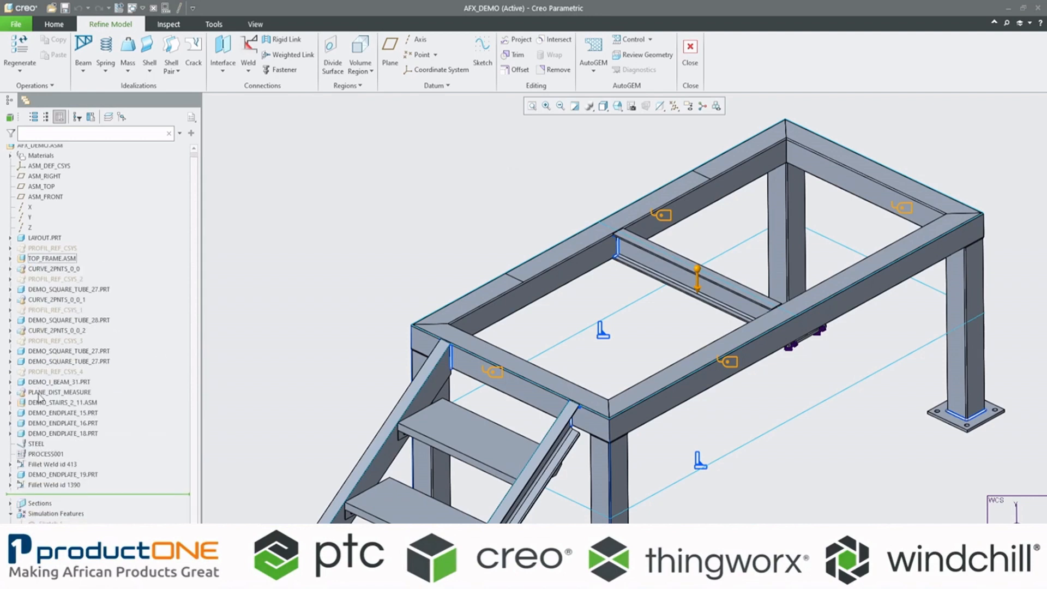
pyautogui.click(10, 515)
pyautogui.click(55, 484)
pyautogui.click(65, 495)
pyautogui.click(353, 270)
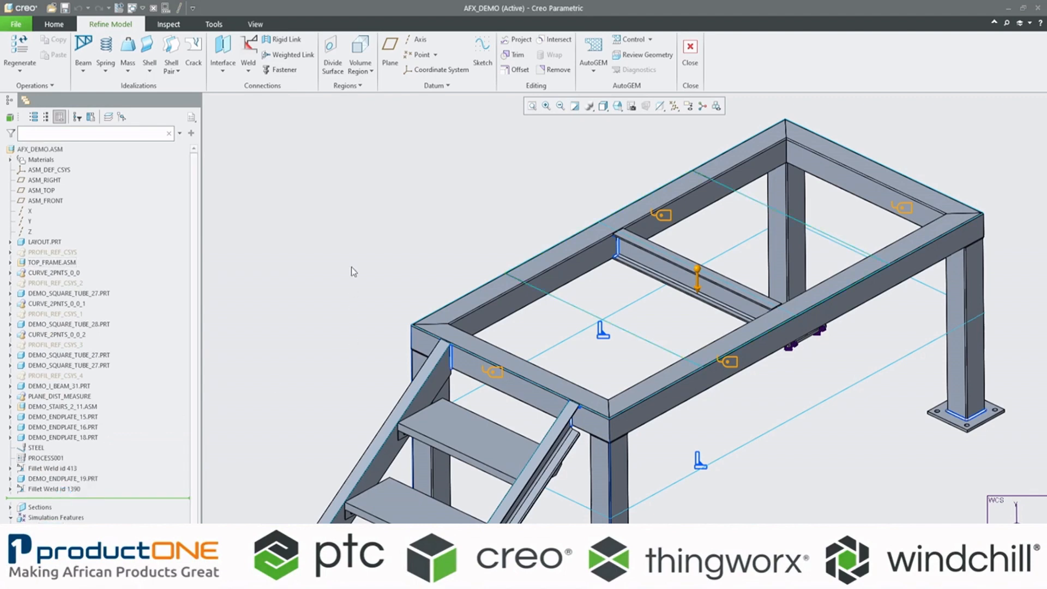
pyautogui.click(54, 24)
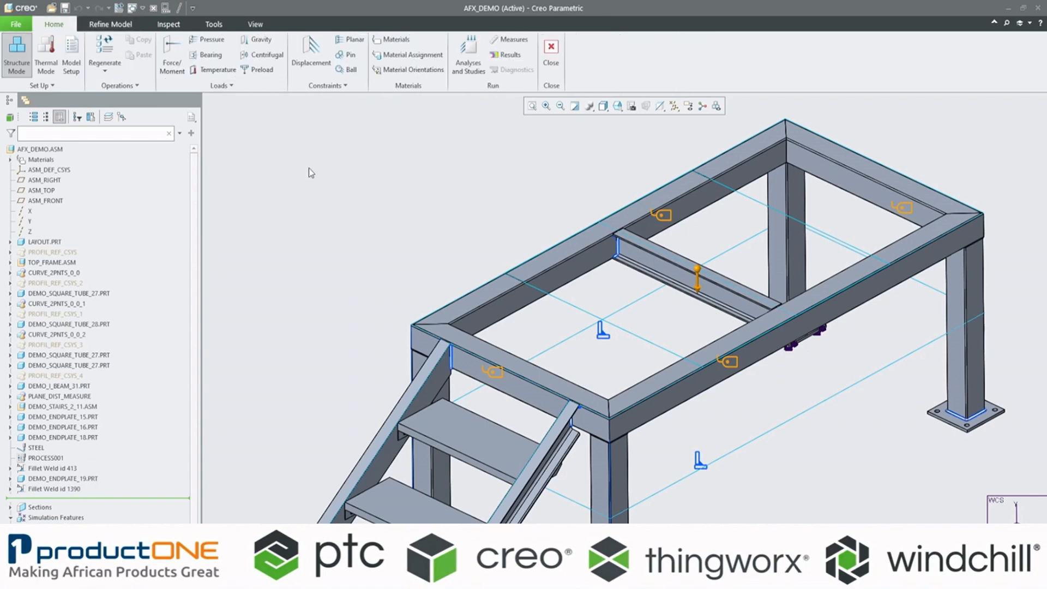
pyautogui.click(172, 64)
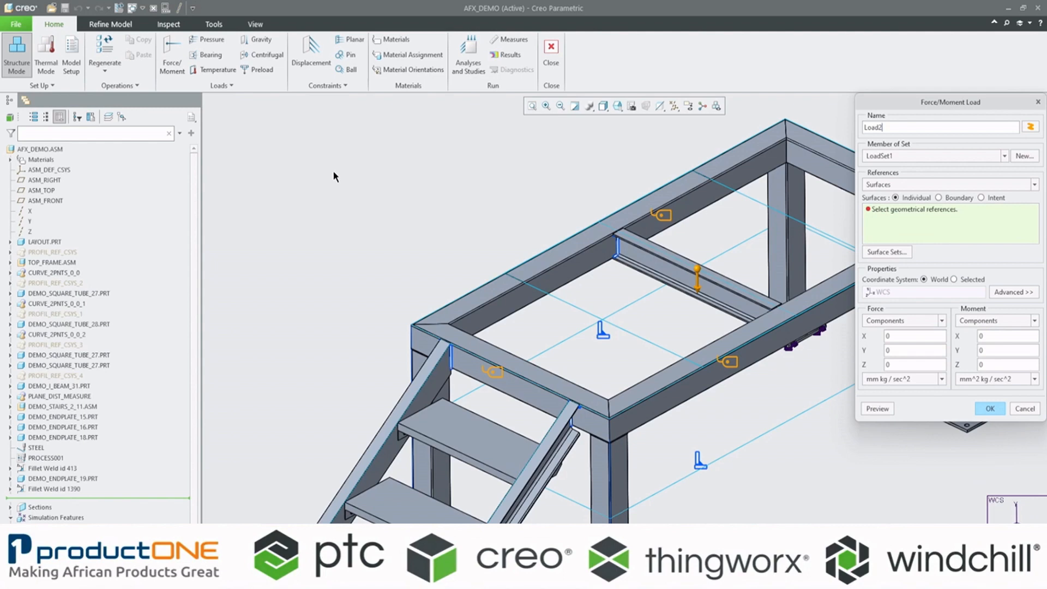
pyautogui.click(588, 239)
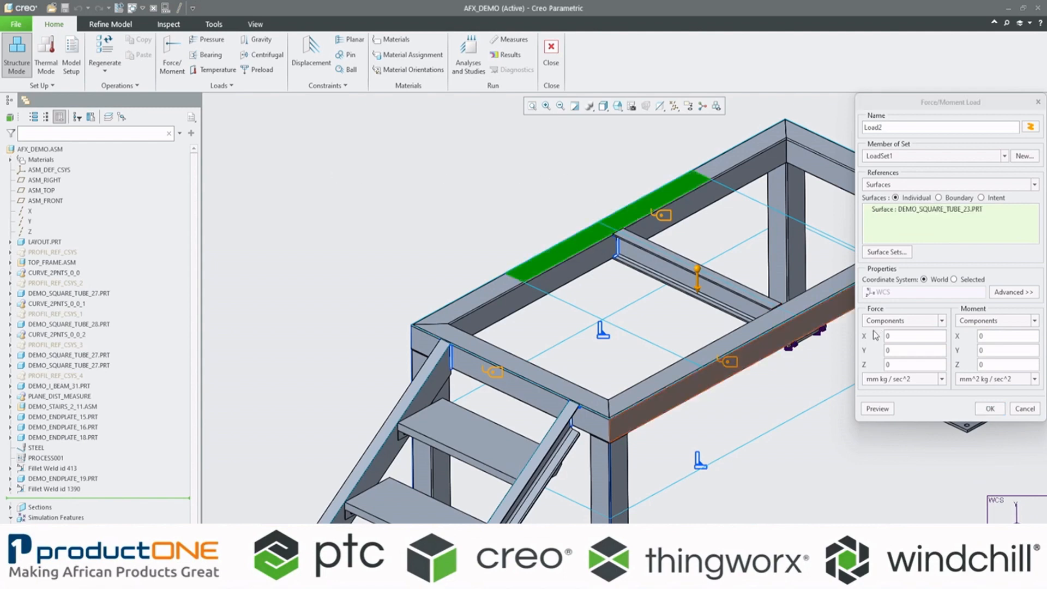
pyautogui.keyDown('ctrl'); pyautogui.click(682, 265); pyautogui.keyUp('ctrl')
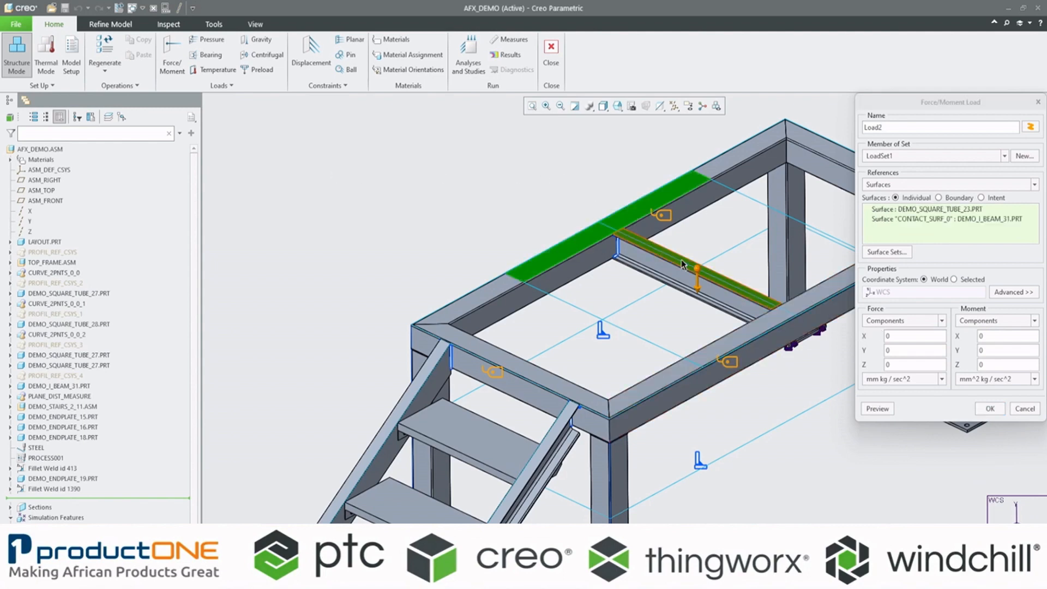
pyautogui.scroll(-3, 751, 334)
pyautogui.scroll(3, 792, 312)
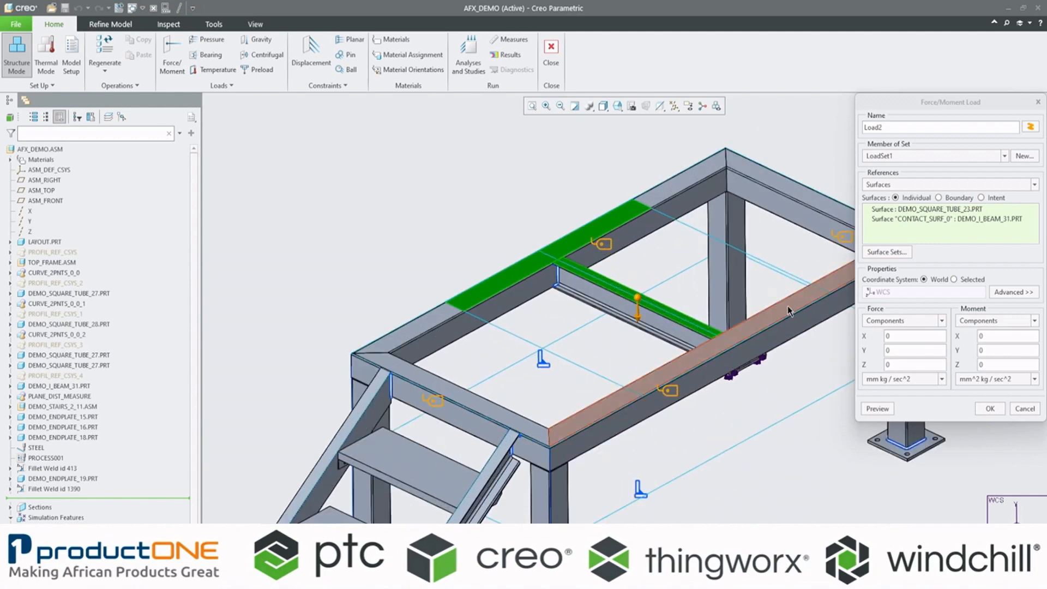
pyautogui.scroll(-4, 788, 311)
pyautogui.scroll(2, 849, 284)
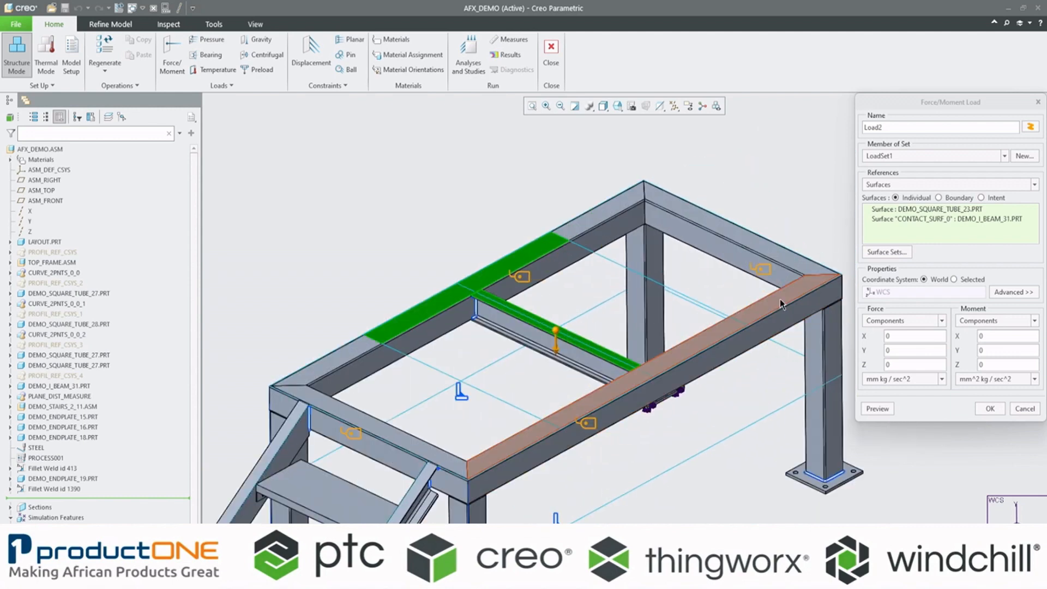
pyautogui.click(1025, 408)
# Step: Divide the top surface of DEMO_SQUARE_TUBE_25.PRT using the existing simulation sketch across the frame
pyautogui.click(110, 24)
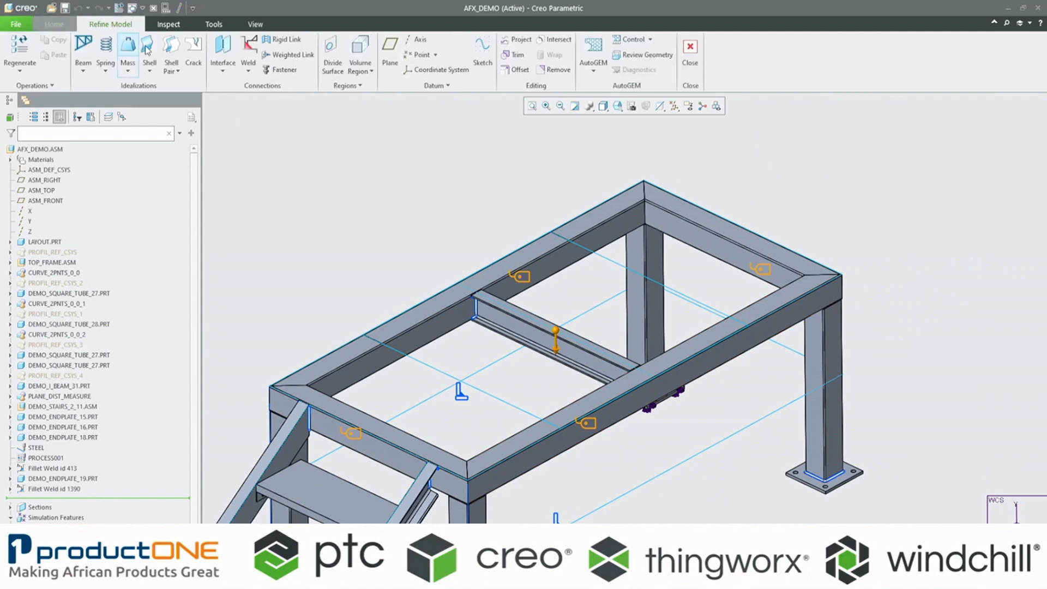
pyautogui.click(334, 67)
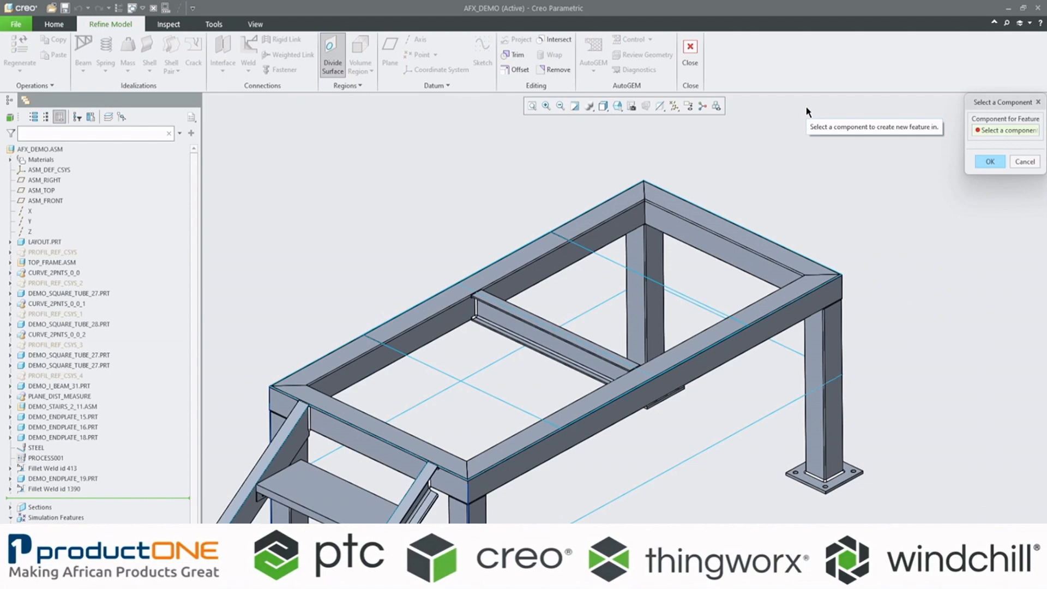
pyautogui.click(783, 305)
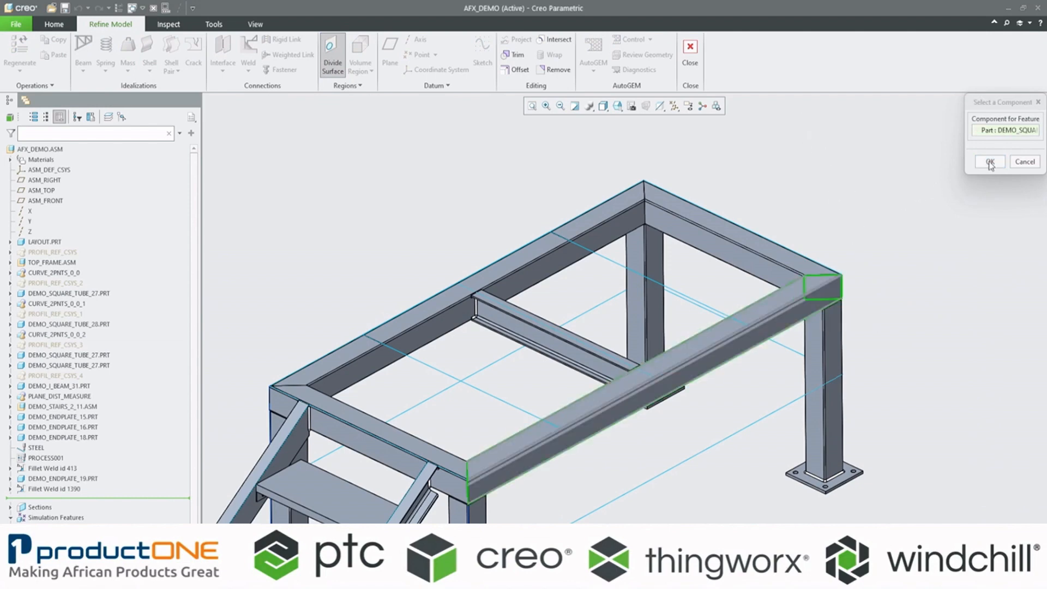
pyautogui.click(990, 162)
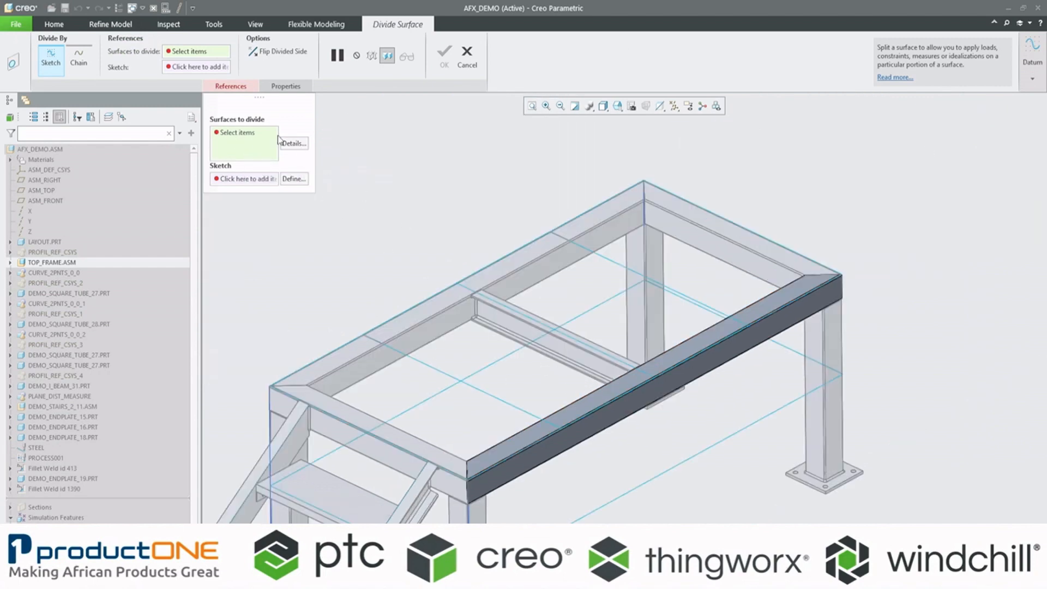
pyautogui.click(527, 440)
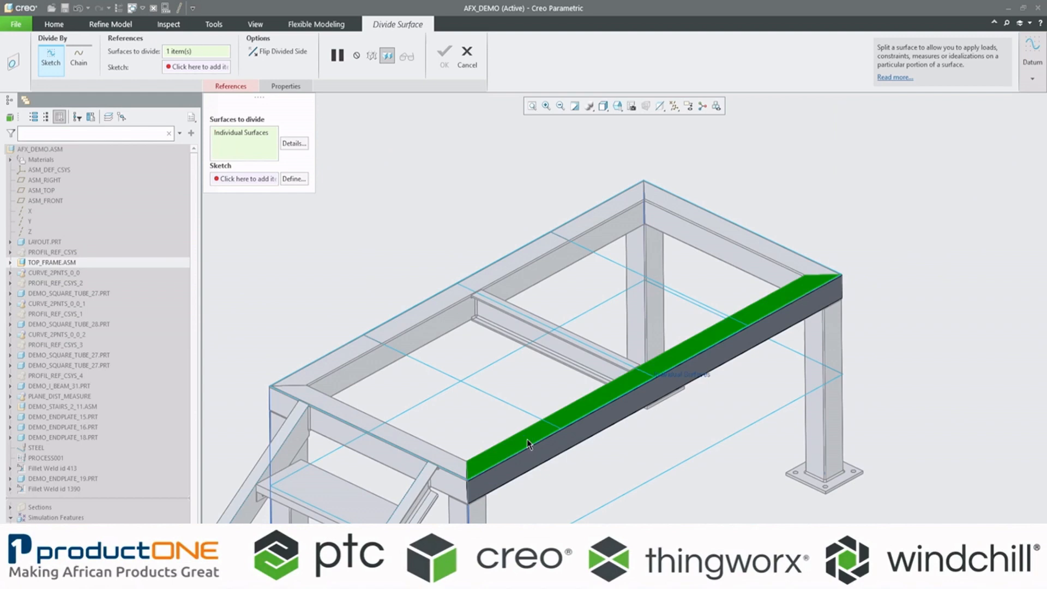
pyautogui.click(245, 184)
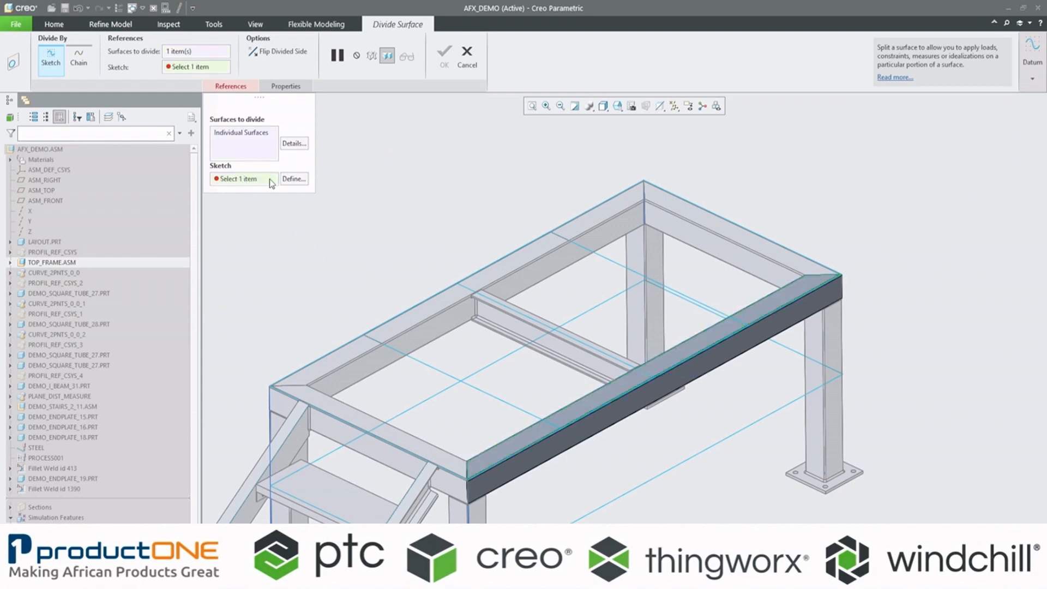
pyautogui.click(519, 410)
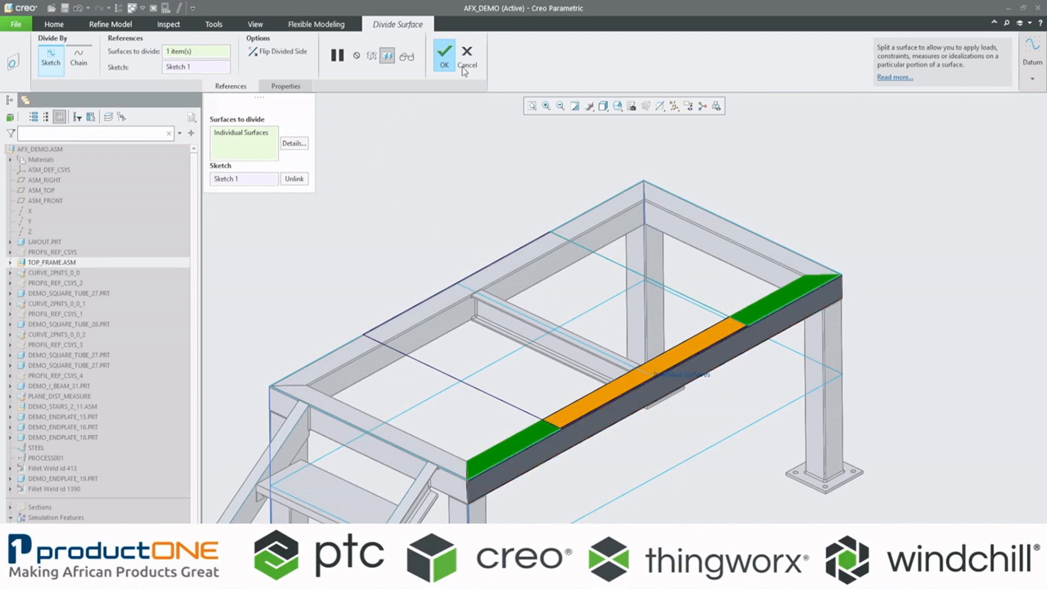
pyautogui.click(444, 55)
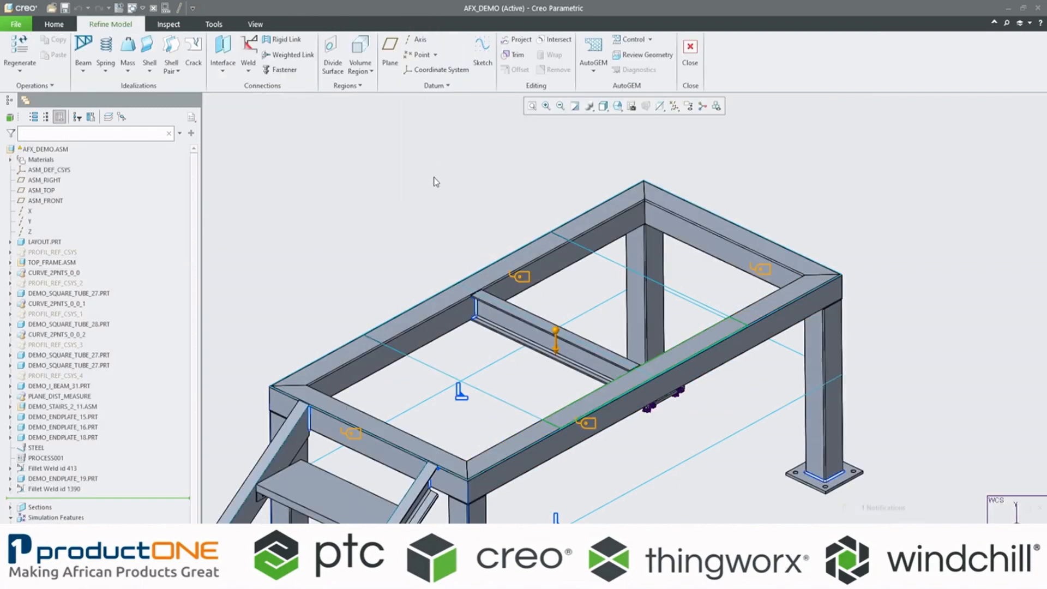
# Step: Start a force load in LoadSet1 on the middle top regions of both long tubes and the I-beam's top surface
pyautogui.click(532, 106)
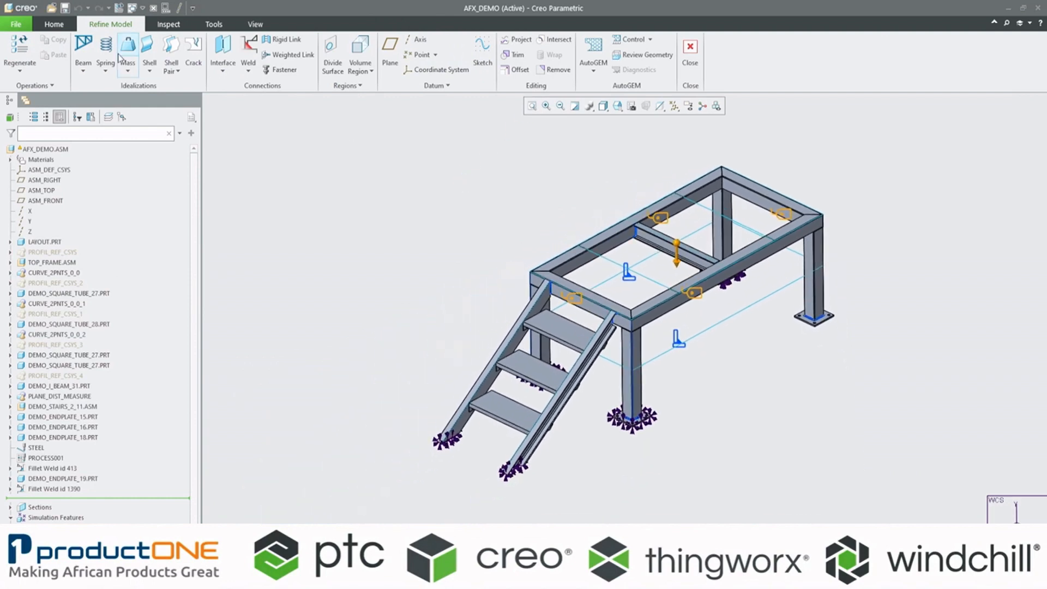
pyautogui.click(54, 24)
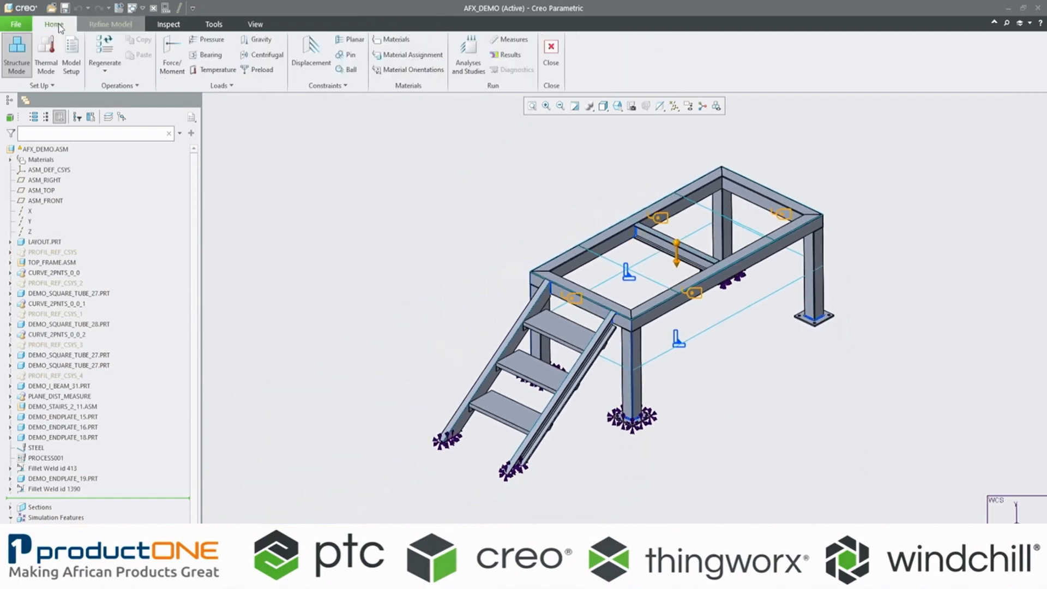
pyautogui.click(173, 54)
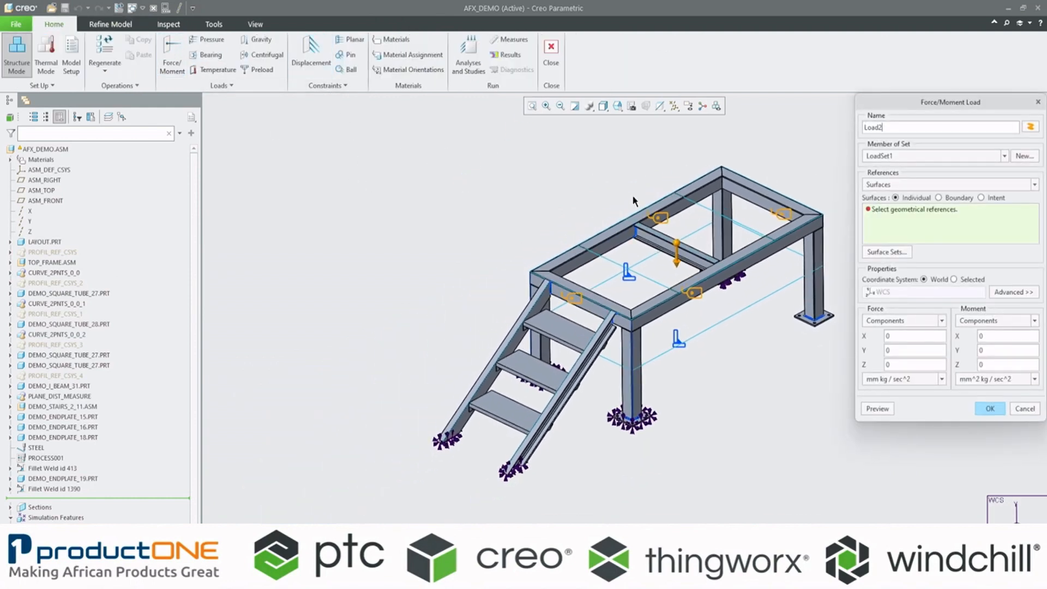
pyautogui.click(639, 219)
pyautogui.scroll(-5, 639, 220)
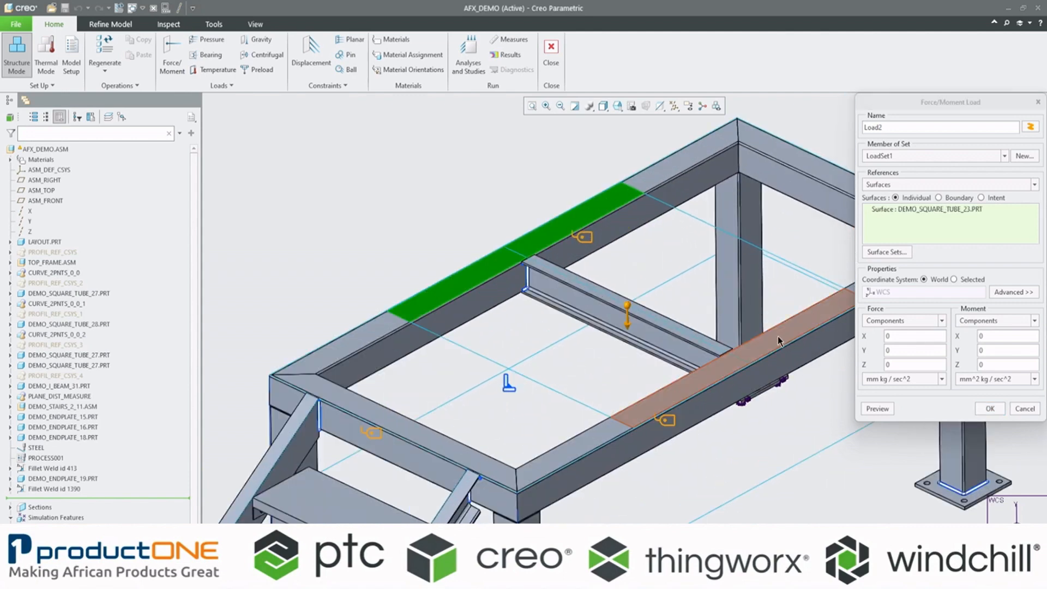
pyautogui.click(811, 316)
pyautogui.click(706, 338)
pyautogui.scroll(2, 706, 338)
pyautogui.scroll(3, 706, 338)
pyautogui.scroll(-4, 802, 325)
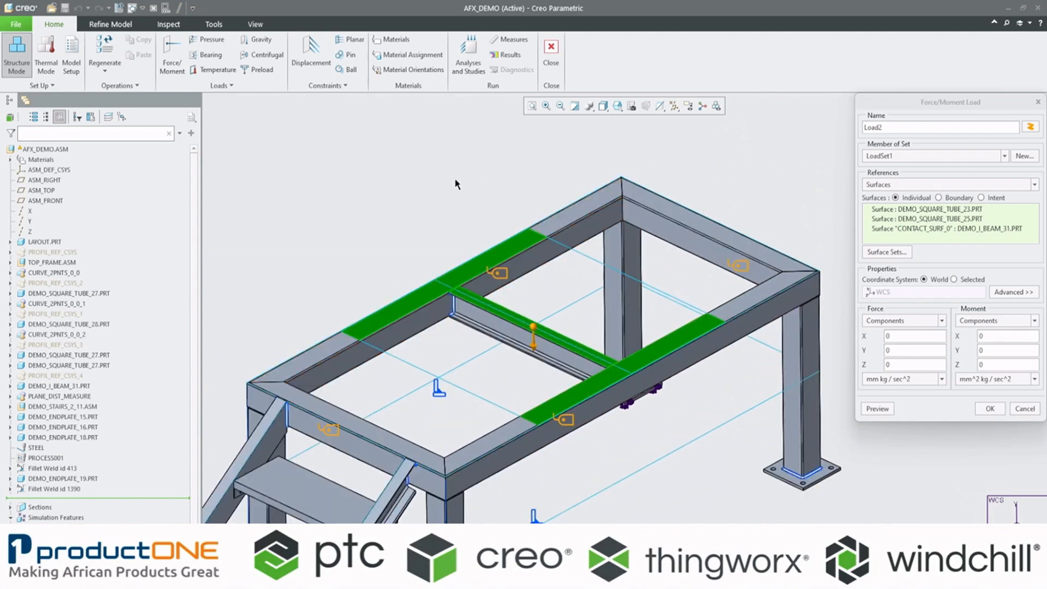
pyautogui.scroll(3, 437, 213)
pyautogui.scroll(-3, 368, 252)
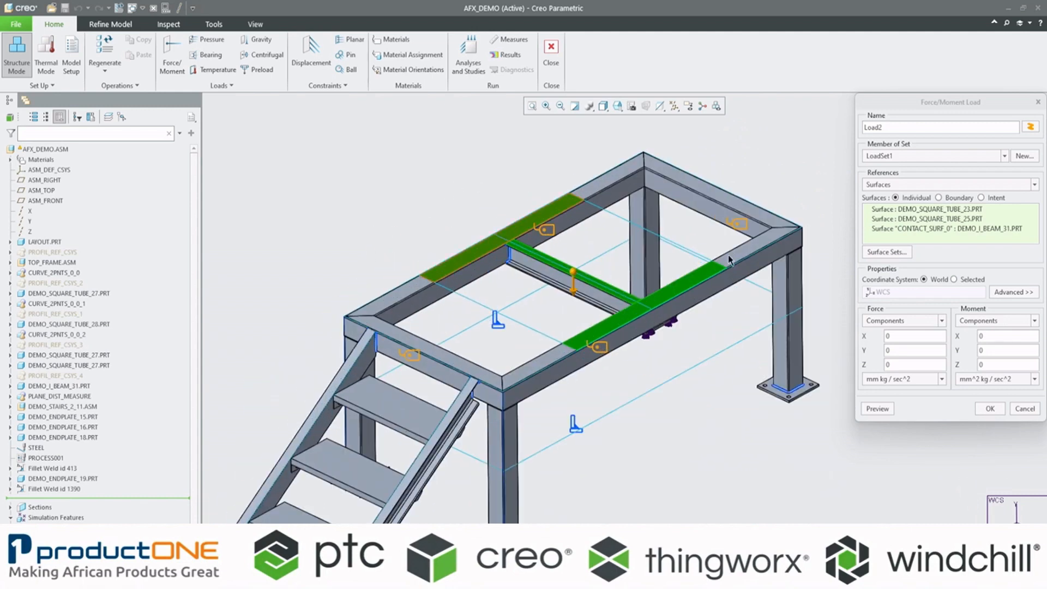
# Step: Set the load's Y force component to -2 ton and preview its distribution on the selected surfaces
pyautogui.click(905, 350)
pyautogui.press('BackSpace')
pyautogui.write('-2')
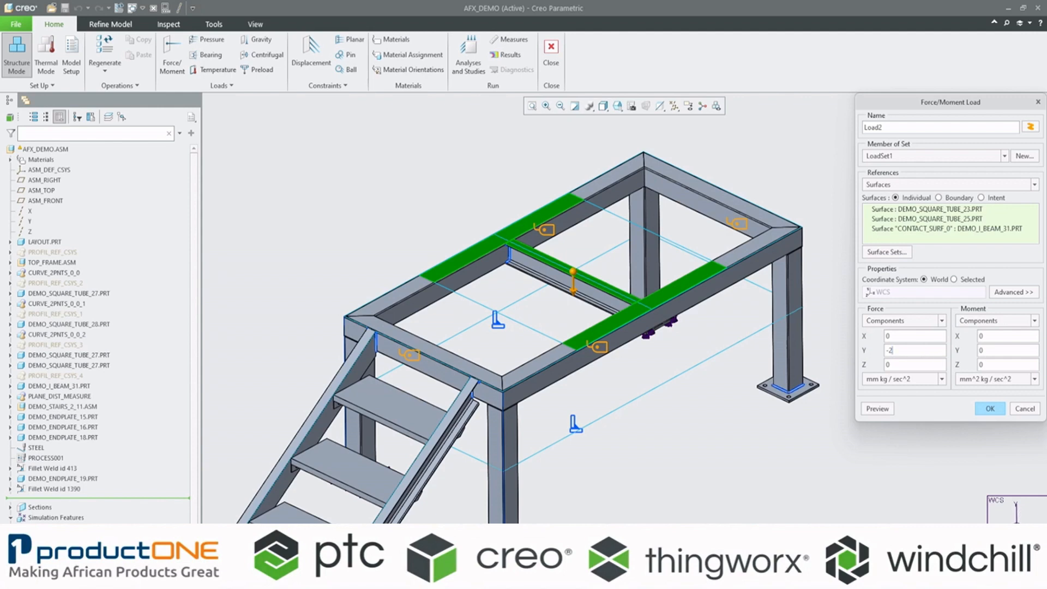
pyautogui.click(942, 379)
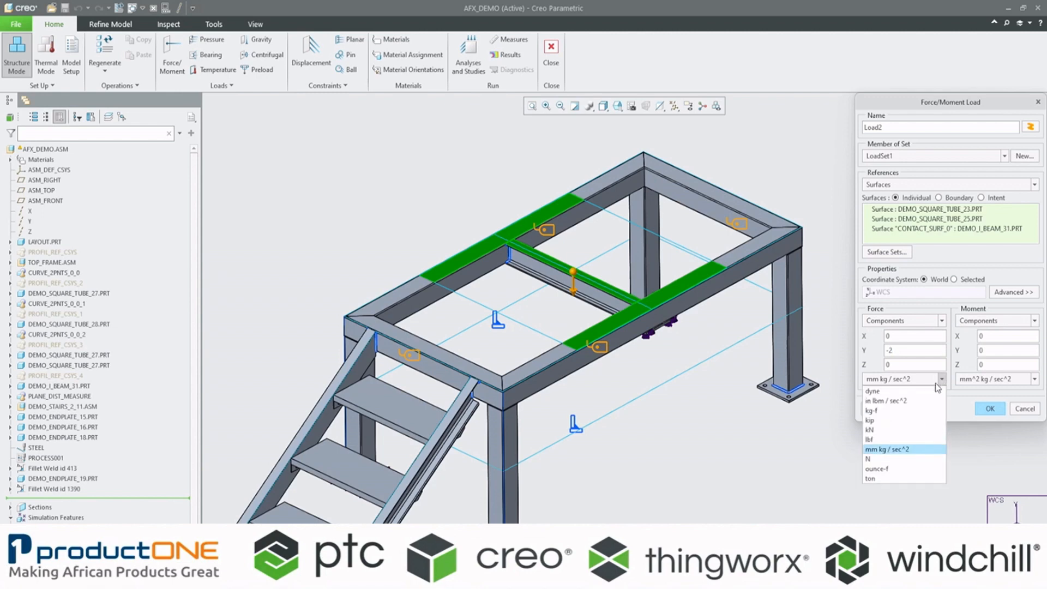
pyautogui.click(879, 478)
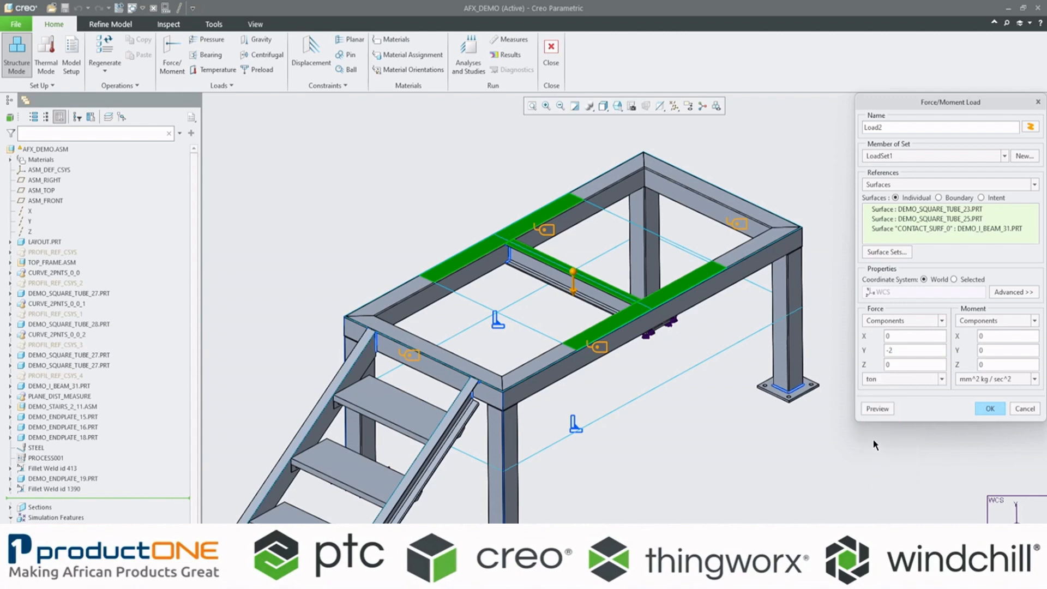
pyautogui.click(878, 409)
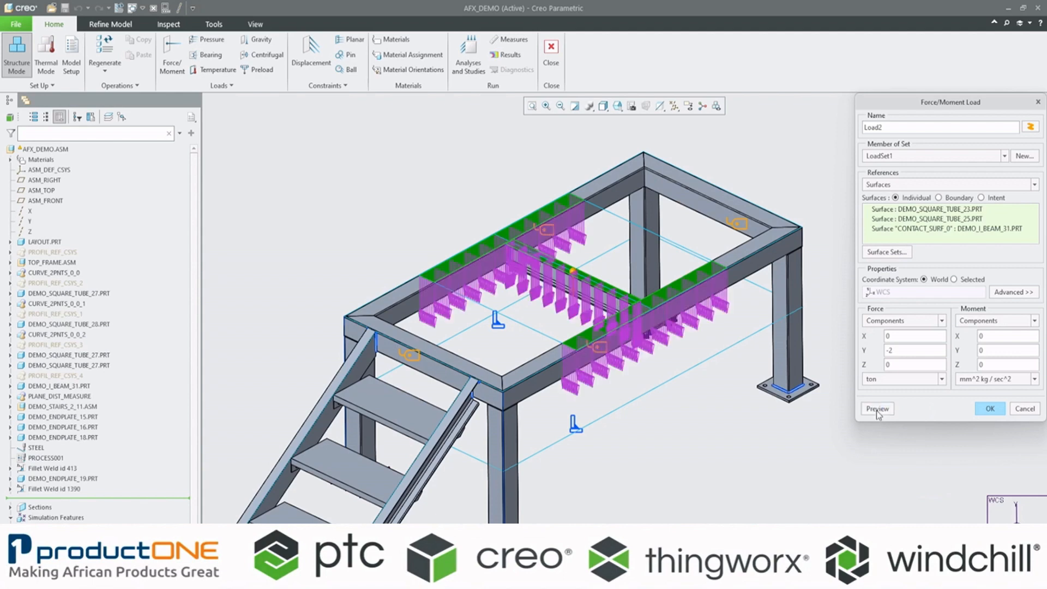
pyautogui.scroll(3, 526, 291)
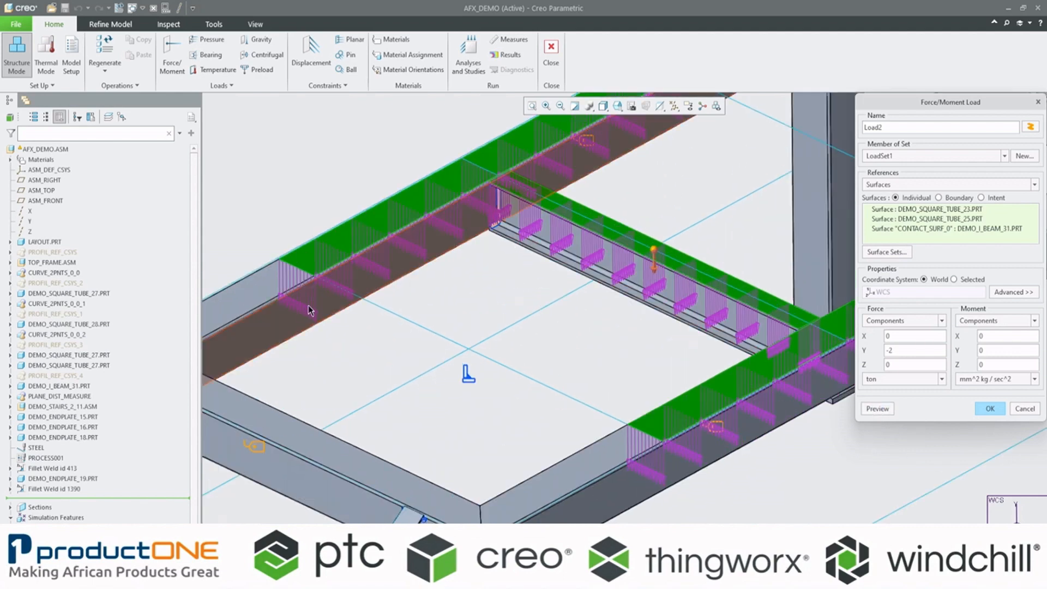
# Step: Try a positive Y force component of 2 ton on the load and preview its direction
pyautogui.scroll(-5, 468, 316)
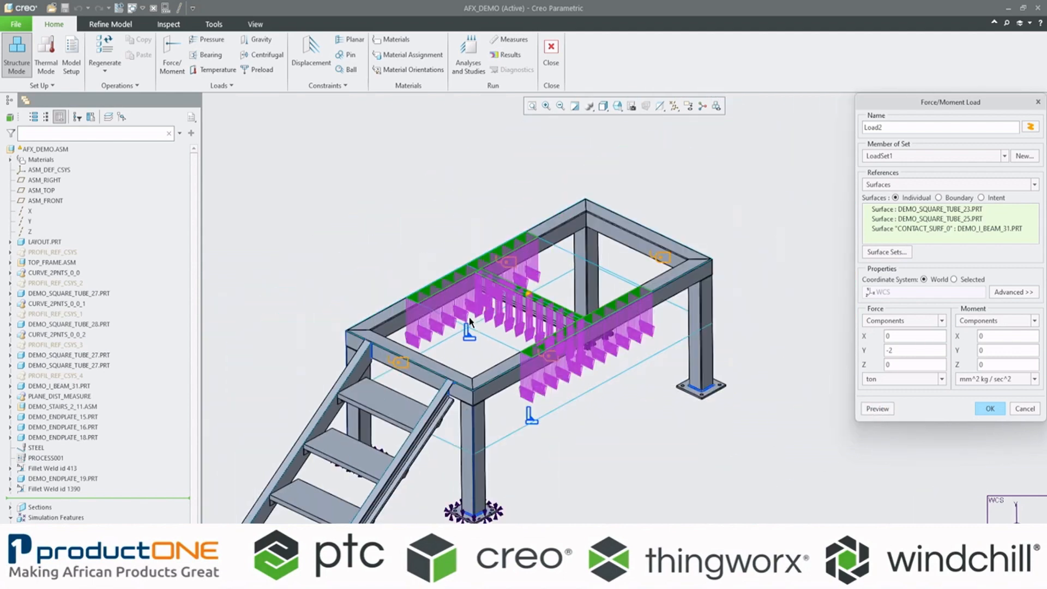
pyautogui.click(889, 350)
pyautogui.press('BackSpace')
pyautogui.click(877, 408)
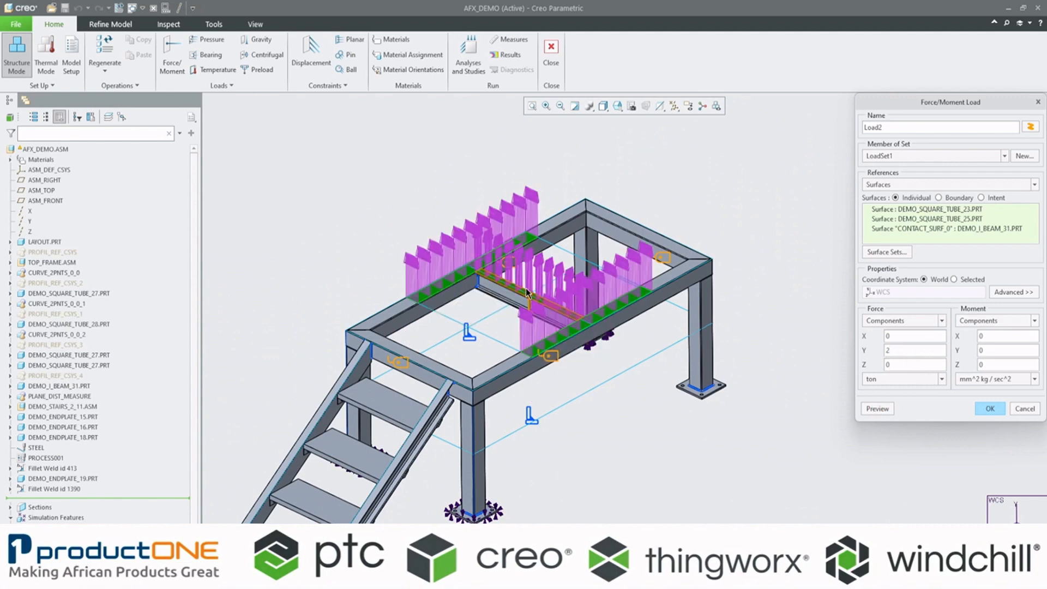
# Step: Set the load's Y force component to -2 ton, preview the distribution and accept the load
pyautogui.click(902, 349)
pyautogui.press('Home')
pyautogui.write('-')
pyautogui.click(885, 413)
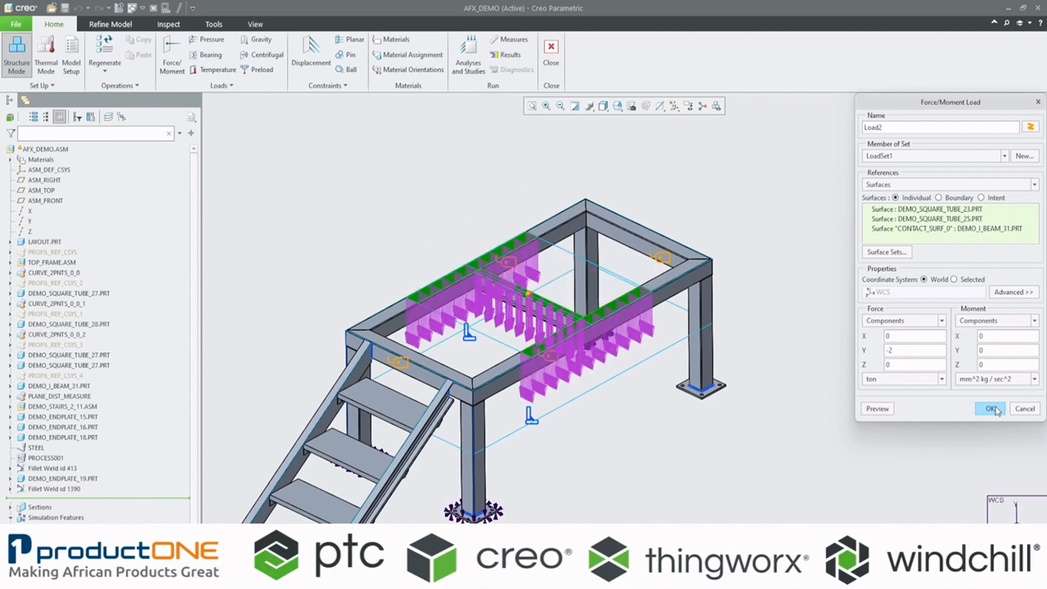
pyautogui.click(990, 408)
# Step: Locate Constraint1 under ConstraintSet1 in the model's loads and constraints and open its definition for editing
pyautogui.scroll(-3, 402, 322)
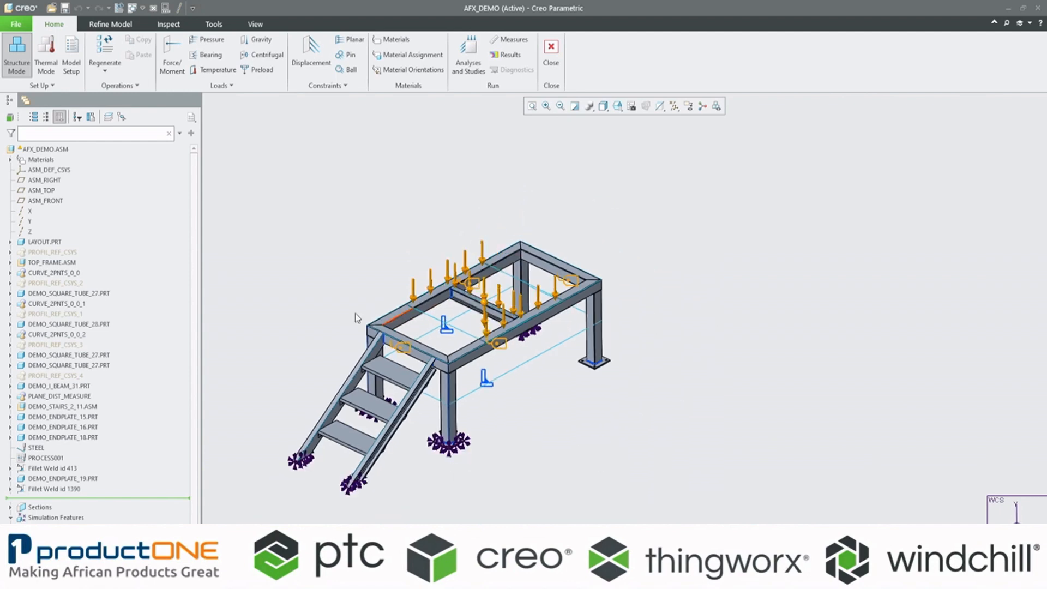
pyautogui.scroll(2, 329, 332)
pyautogui.click(532, 106)
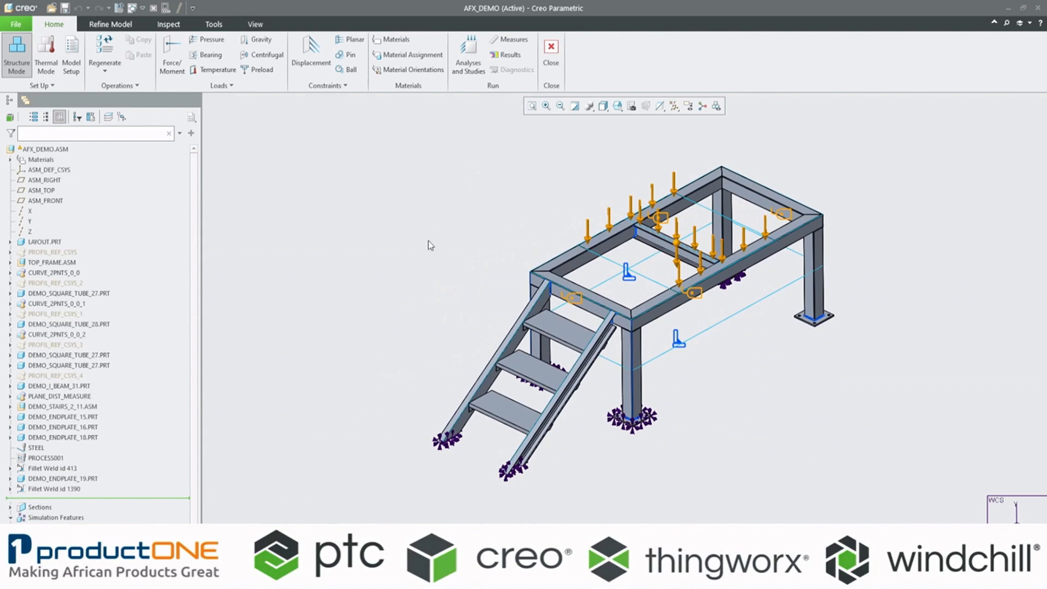
pyautogui.click(11, 517)
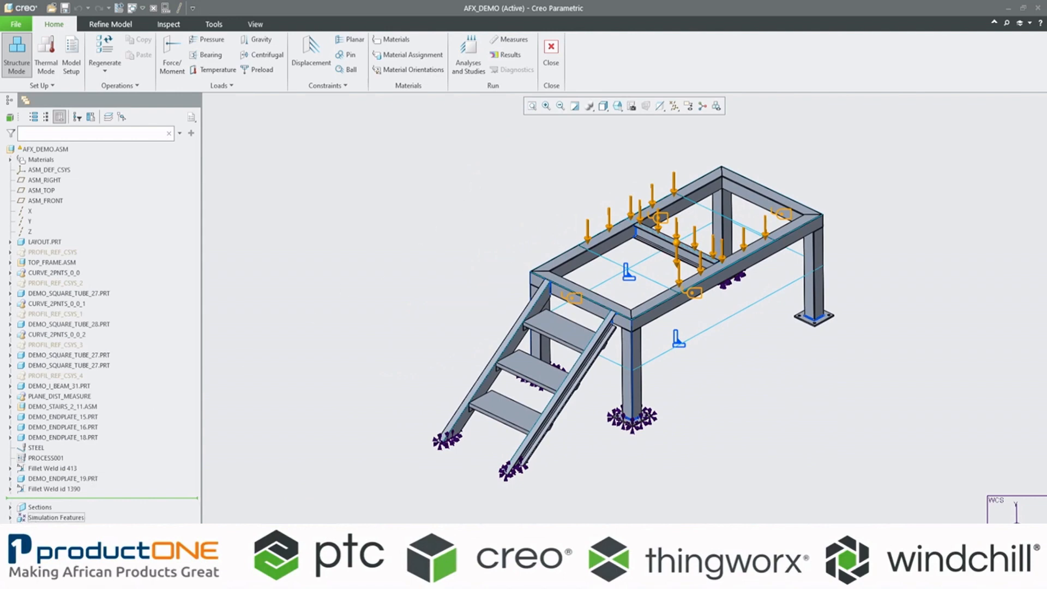
pyautogui.click(11, 528)
pyautogui.scroll(-1, 11, 528)
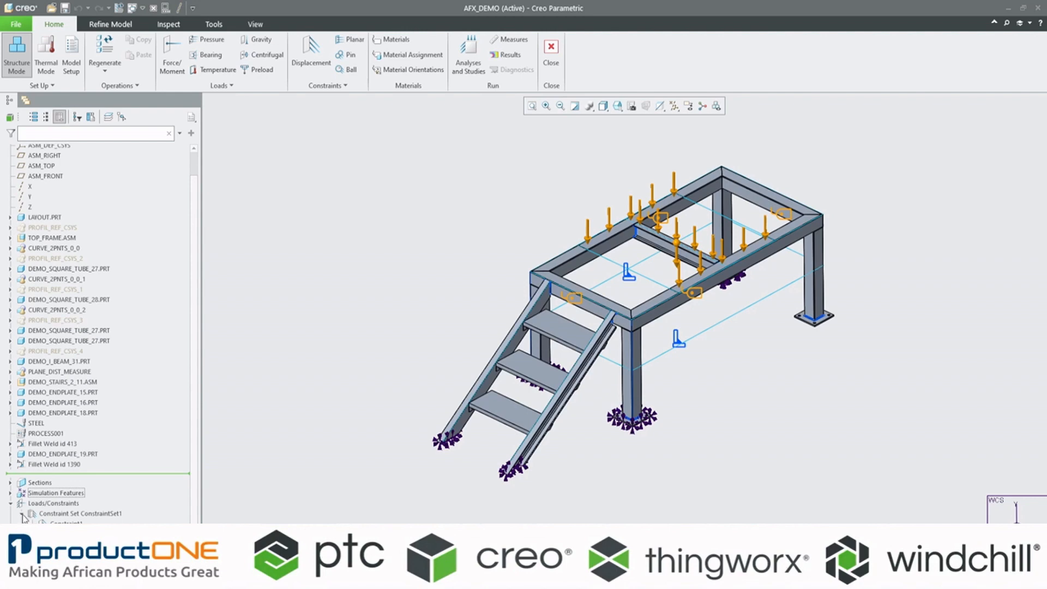
pyautogui.click(68, 523)
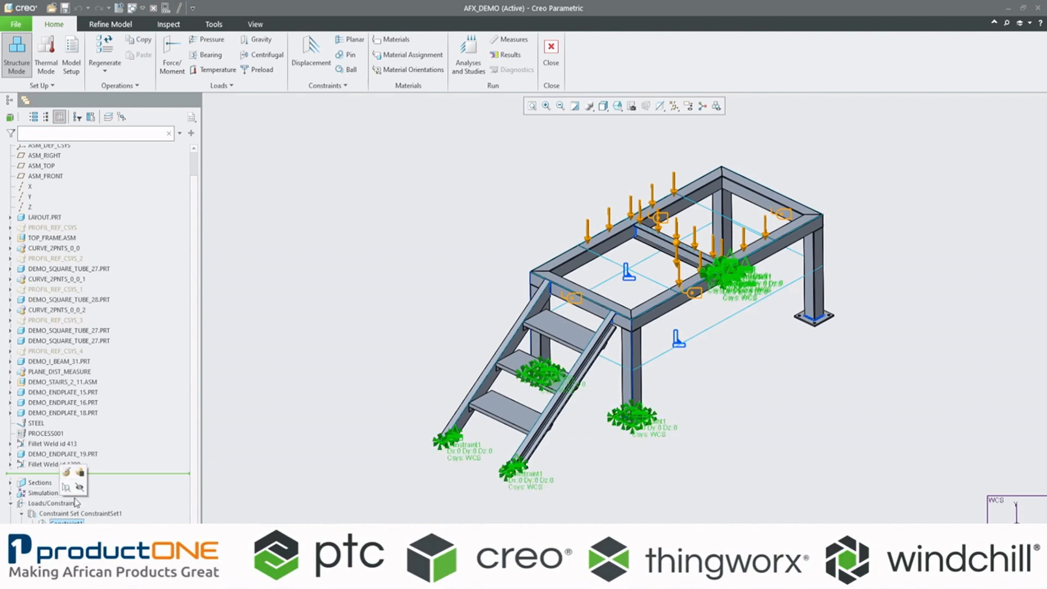
pyautogui.click(66, 476)
# Step: Examine which surfaces Constraint1 references at the stair beam ends and on the legs' endplates
pyautogui.scroll(6, 541, 467)
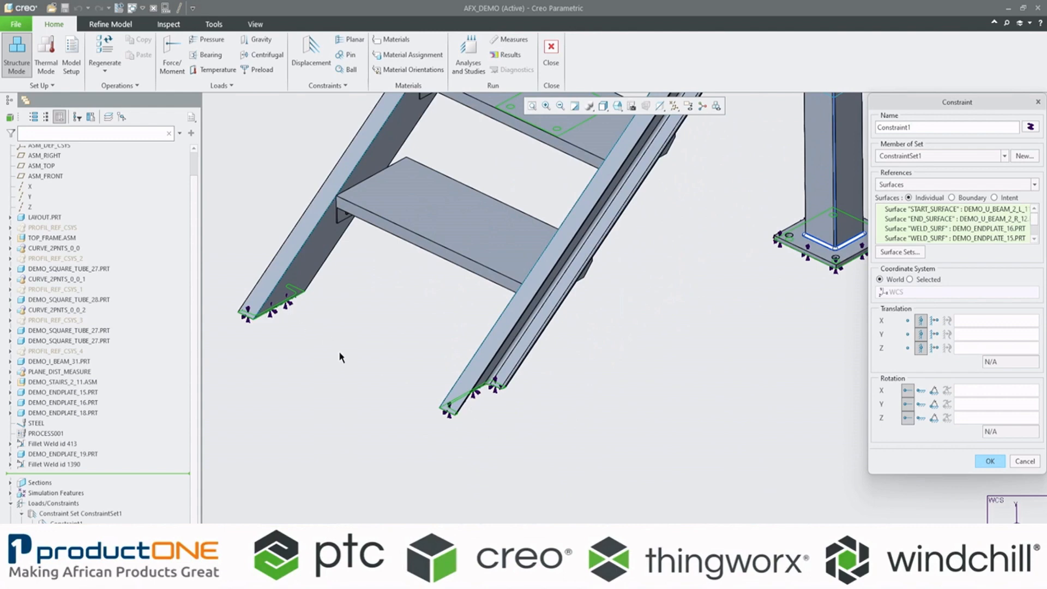
pyautogui.scroll(-5, 355, 376)
pyautogui.scroll(6, 503, 349)
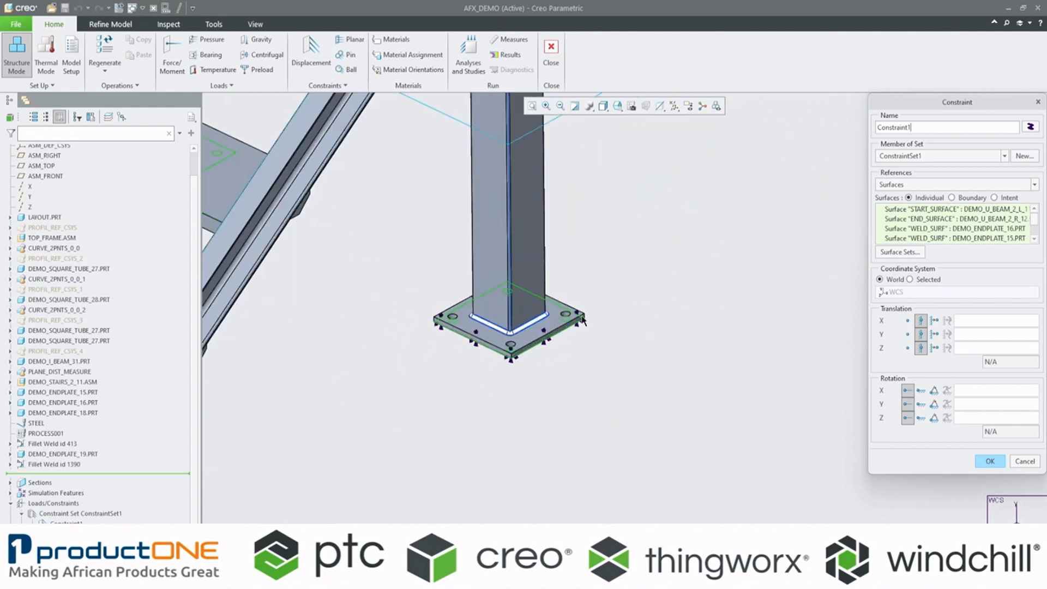
pyautogui.scroll(-6, 503, 349)
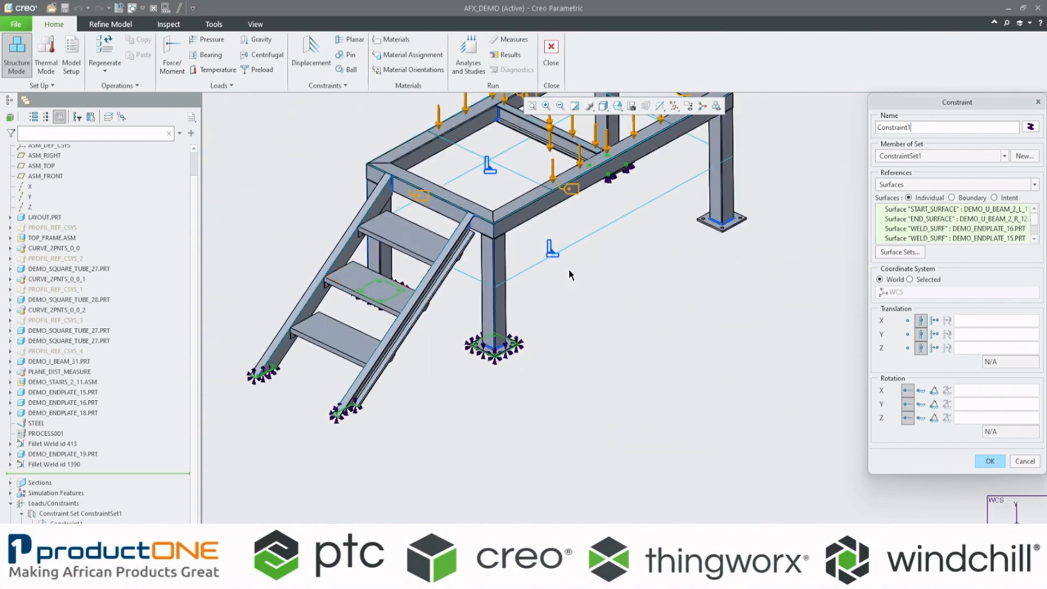
pyautogui.moveTo(472, 385); pyautogui.dragTo(474, 322, button='middle')
pyautogui.scroll(-2, 474, 323)
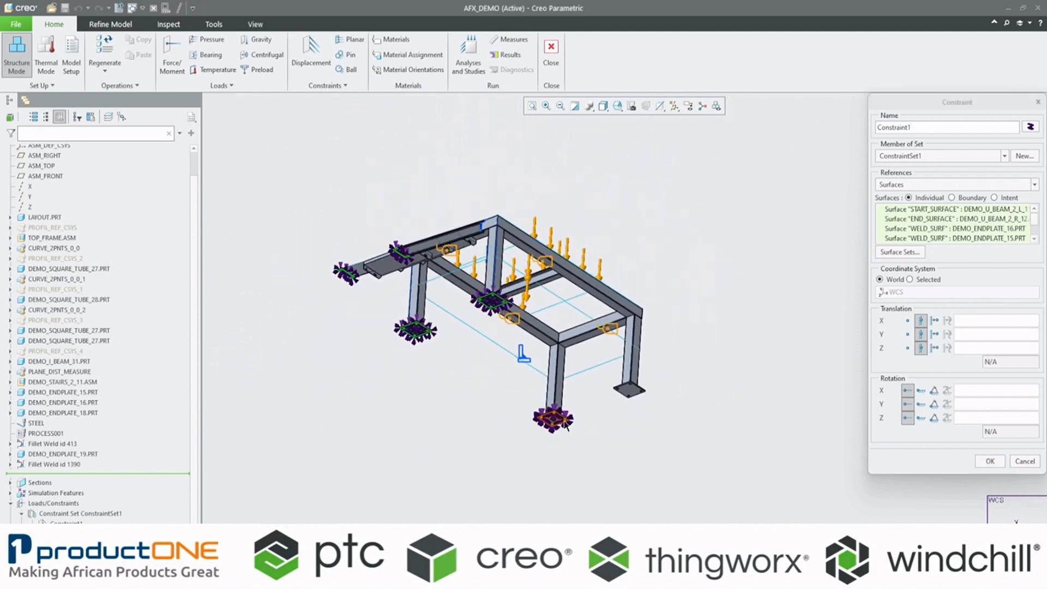
pyautogui.scroll(6, 564, 422)
pyautogui.scroll(2, 531, 414)
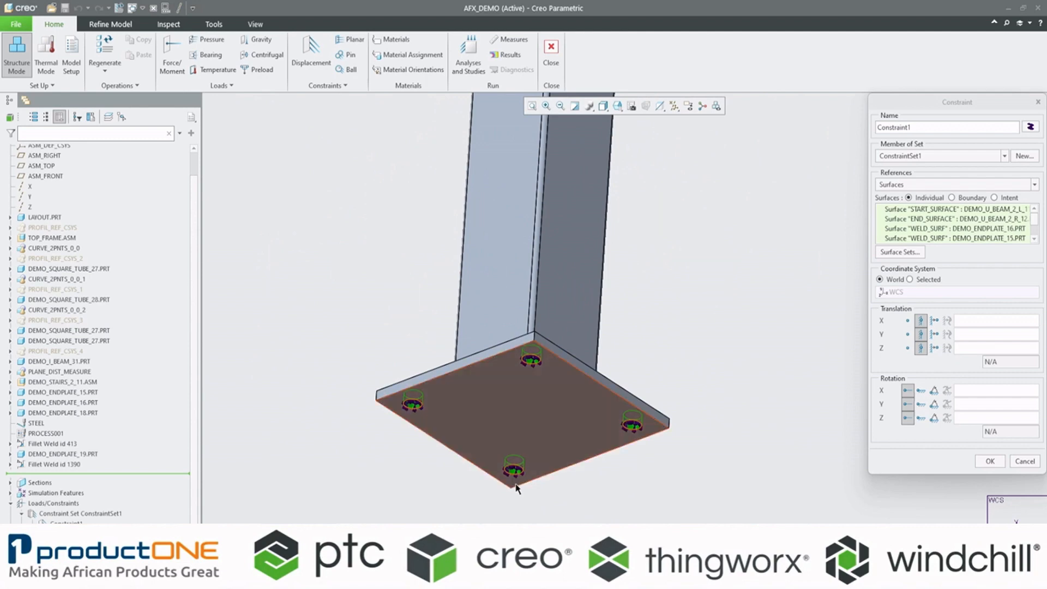
pyautogui.scroll(-6, 453, 517)
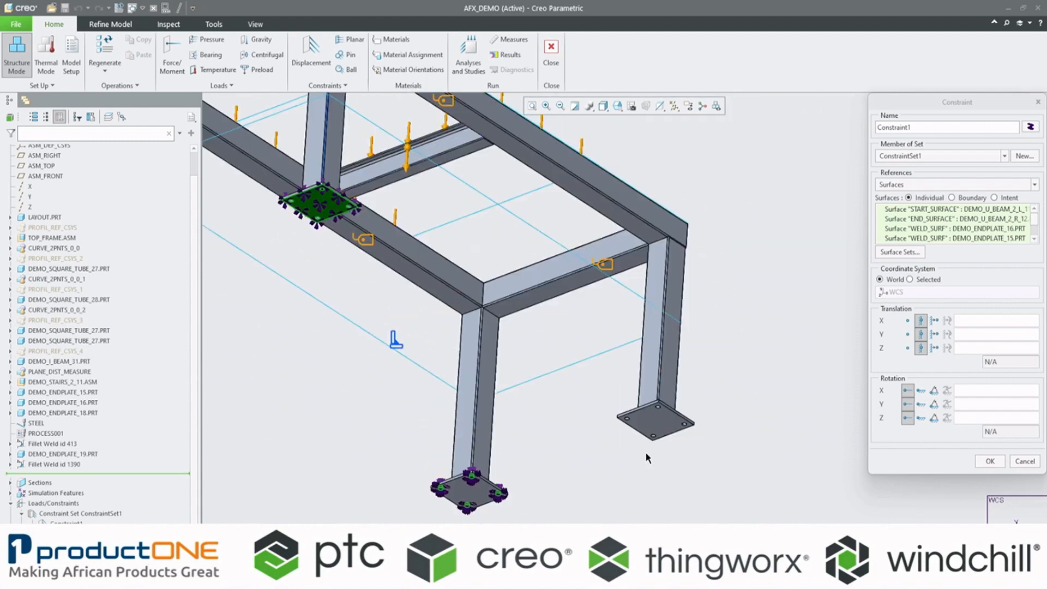
# Step: Add the four bolt-hole surfaces of the remaining unconstrained leg endplate to Constraint1 and accept the constraint
pyautogui.scroll(1, 647, 452)
pyautogui.scroll(3, 648, 449)
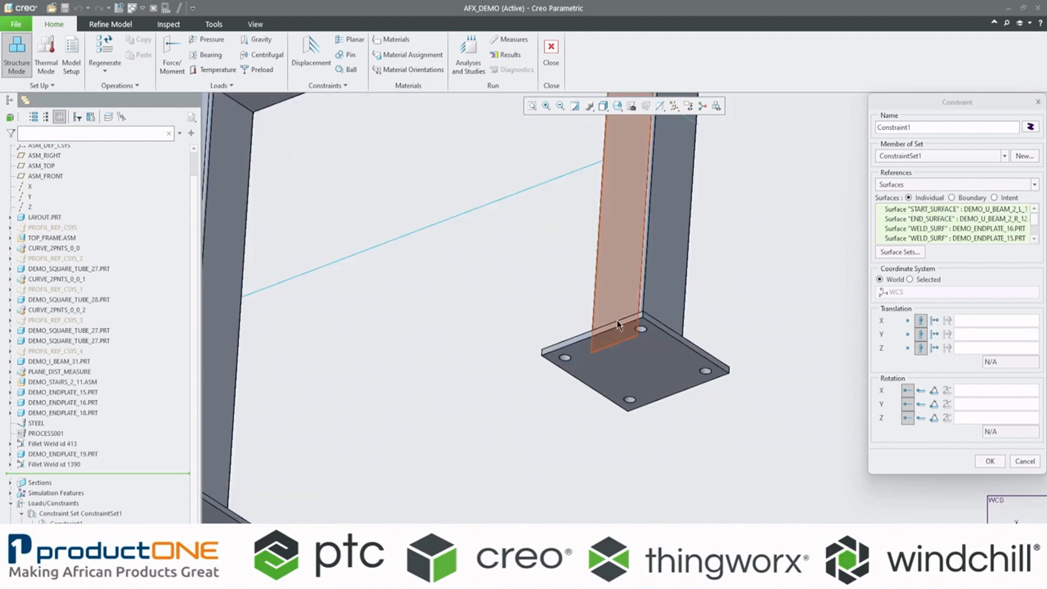
pyautogui.scroll(4, 609, 384)
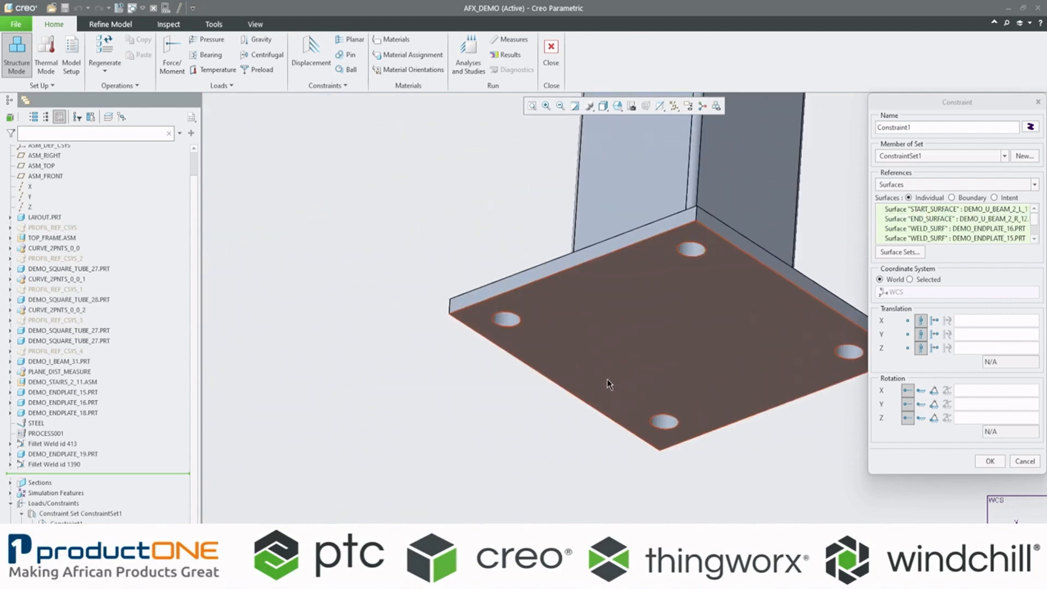
pyautogui.click(508, 321)
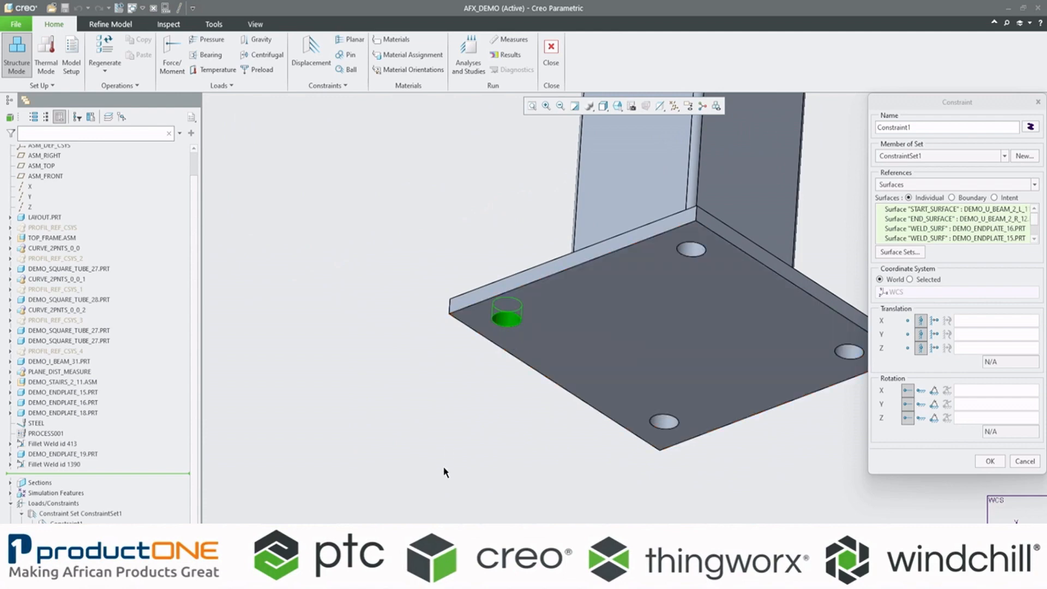
pyautogui.click(692, 251)
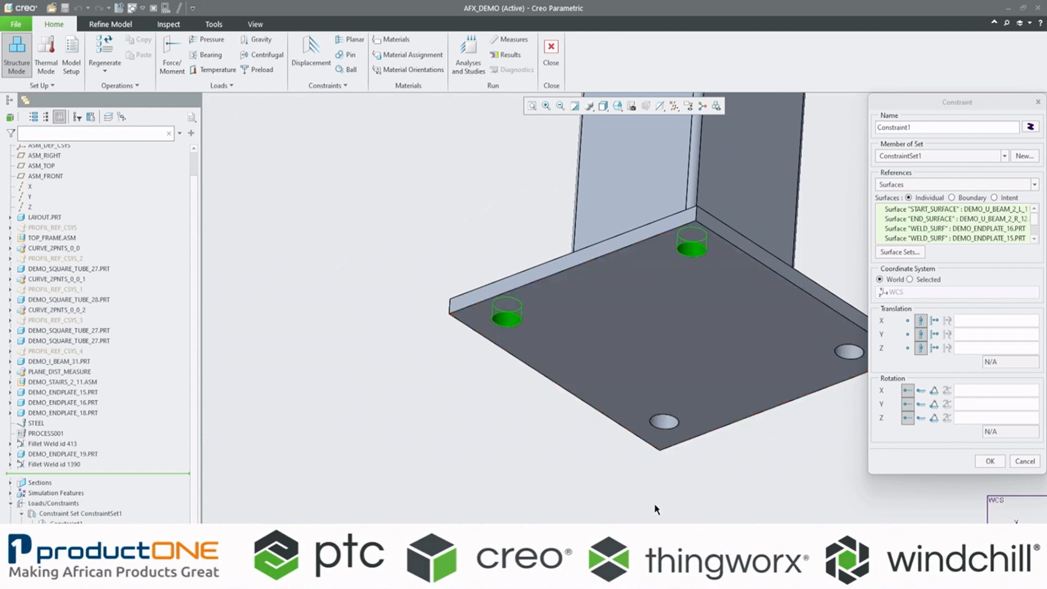
pyautogui.keyDown('ctrl'); pyautogui.click(662, 426); pyautogui.keyUp('ctrl')
pyautogui.scroll(2, 611, 521)
pyautogui.scroll(-3, 723, 506)
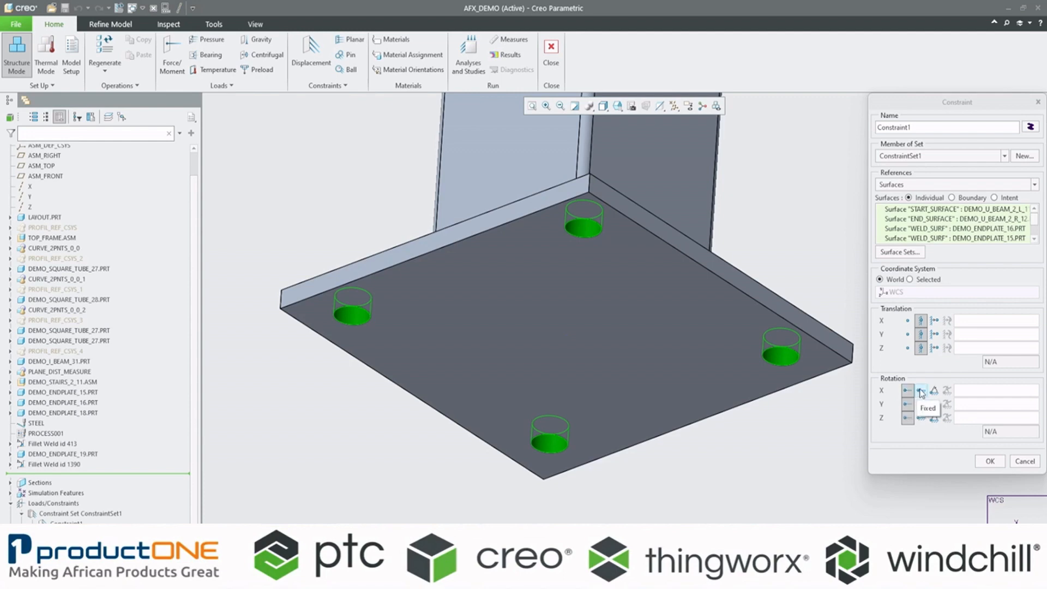
pyautogui.click(989, 460)
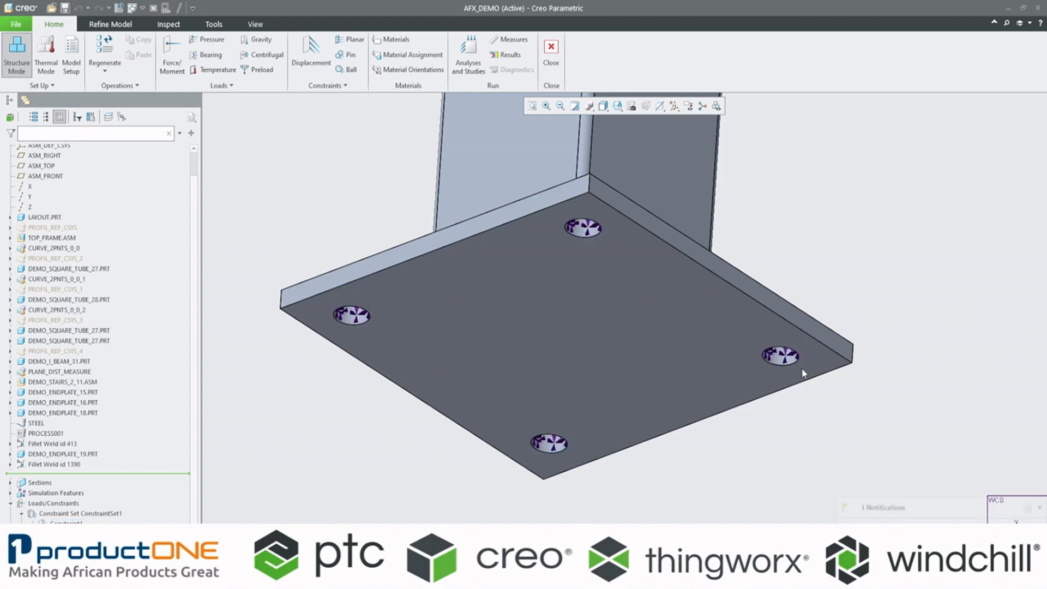
# Step: Deselect the constraint, return the model to a saved view from above and collapse the loads and constraints list
pyautogui.scroll(12, 767, 375)
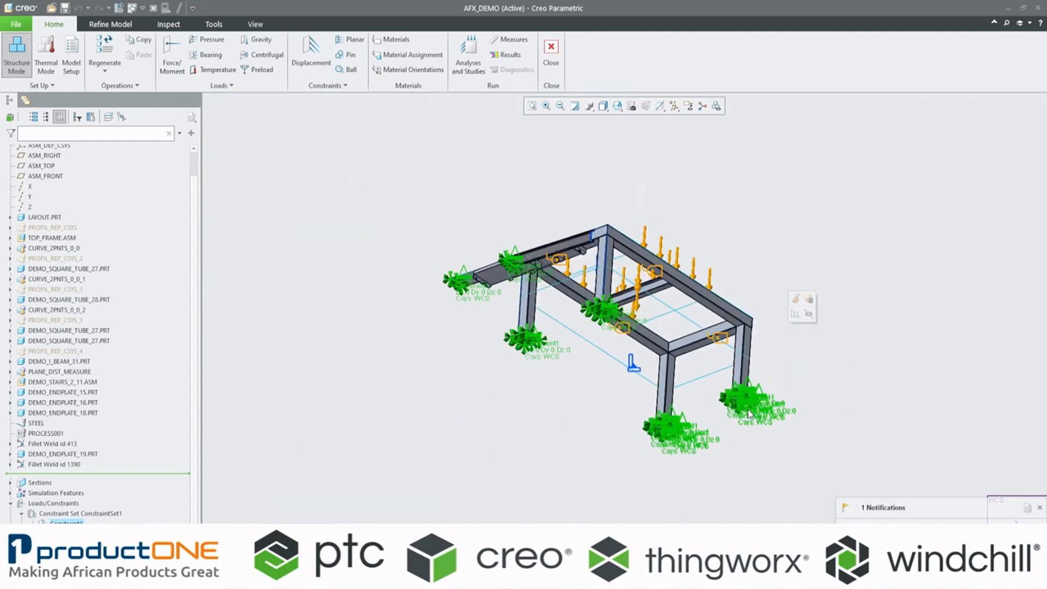
pyautogui.scroll(-2, 728, 443)
pyautogui.click(728, 443)
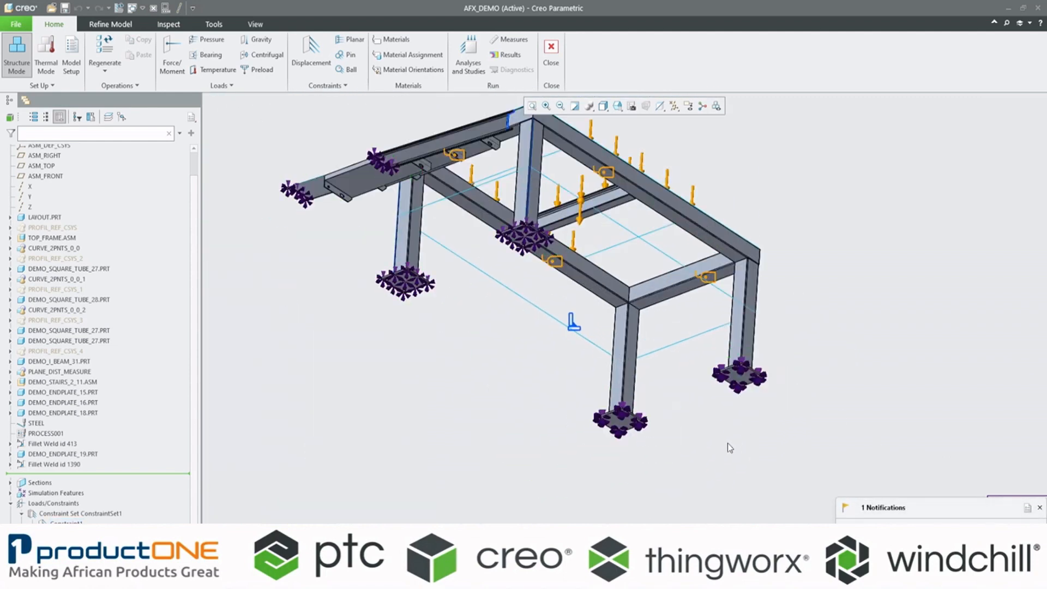
pyautogui.click(617, 106)
pyautogui.click(629, 151)
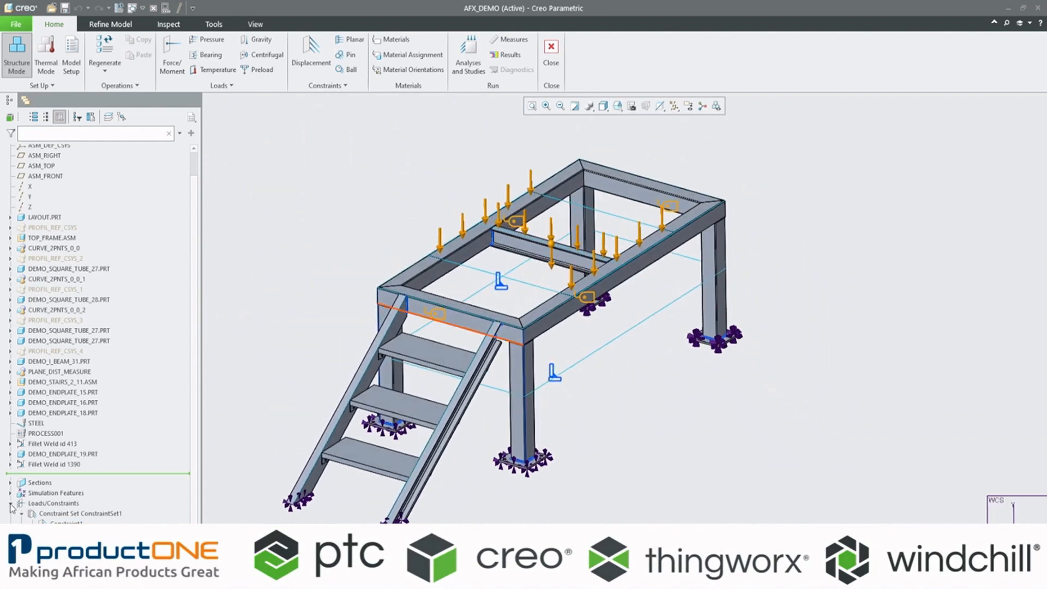
pyautogui.scroll(2, 13, 510)
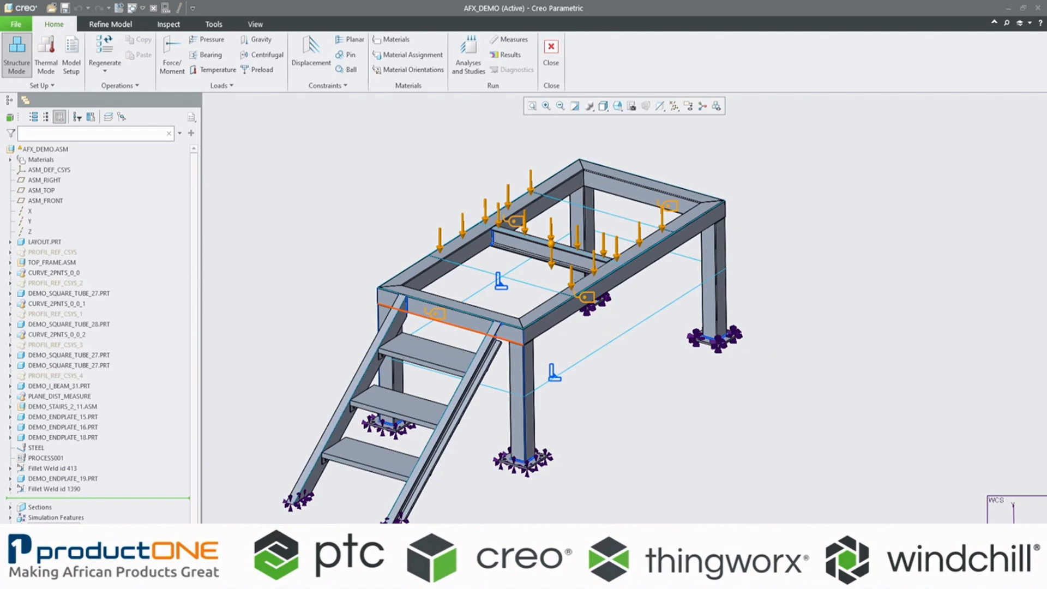
# Step: Check the default interface choices in the simulation model setup, pick Bonded, and leave the setup without applying anything
pyautogui.click(112, 24)
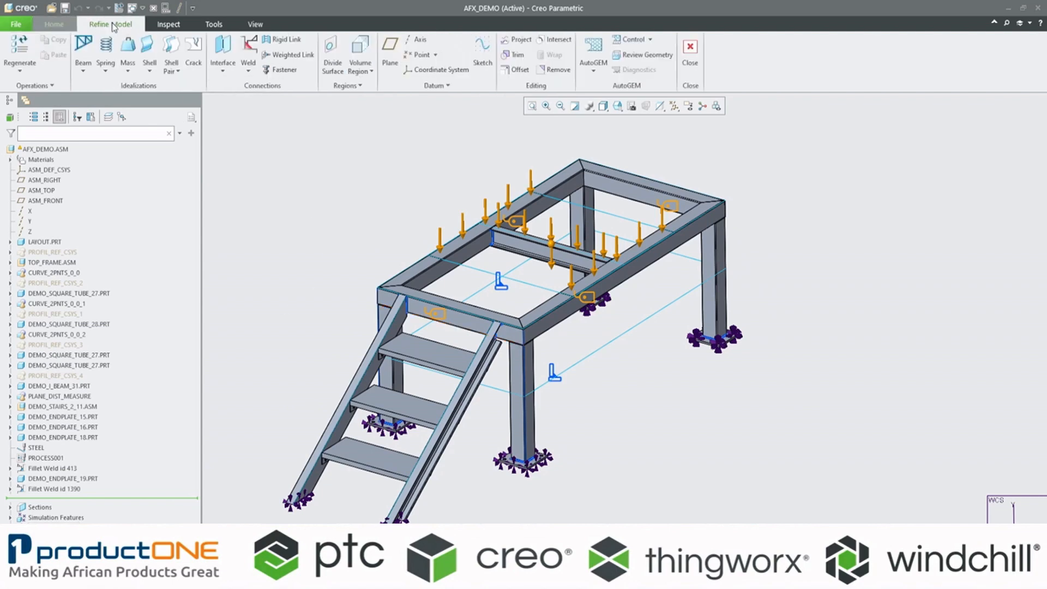
pyautogui.click(54, 24)
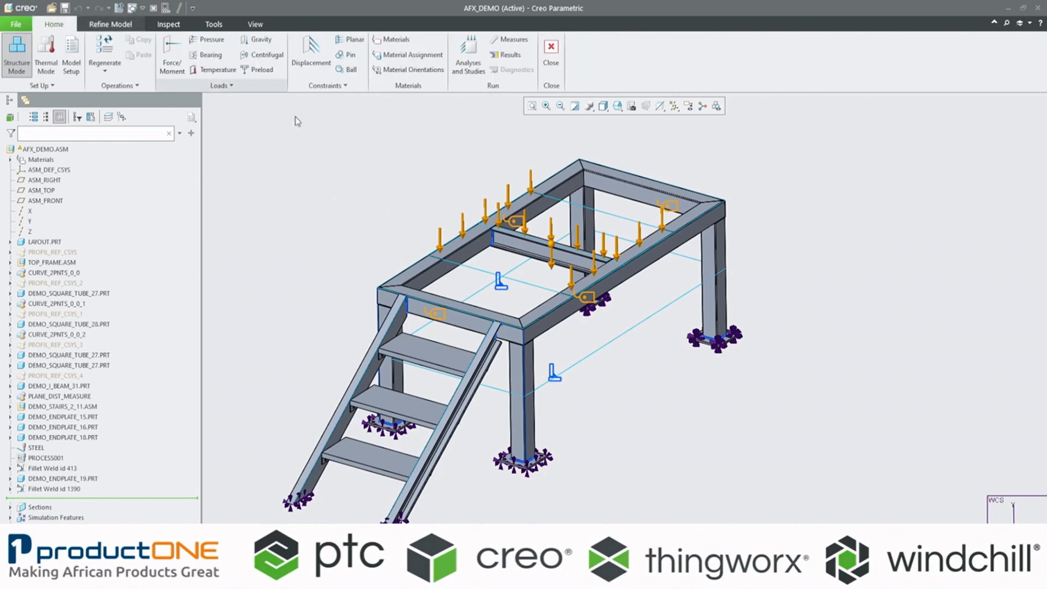
pyautogui.click(72, 52)
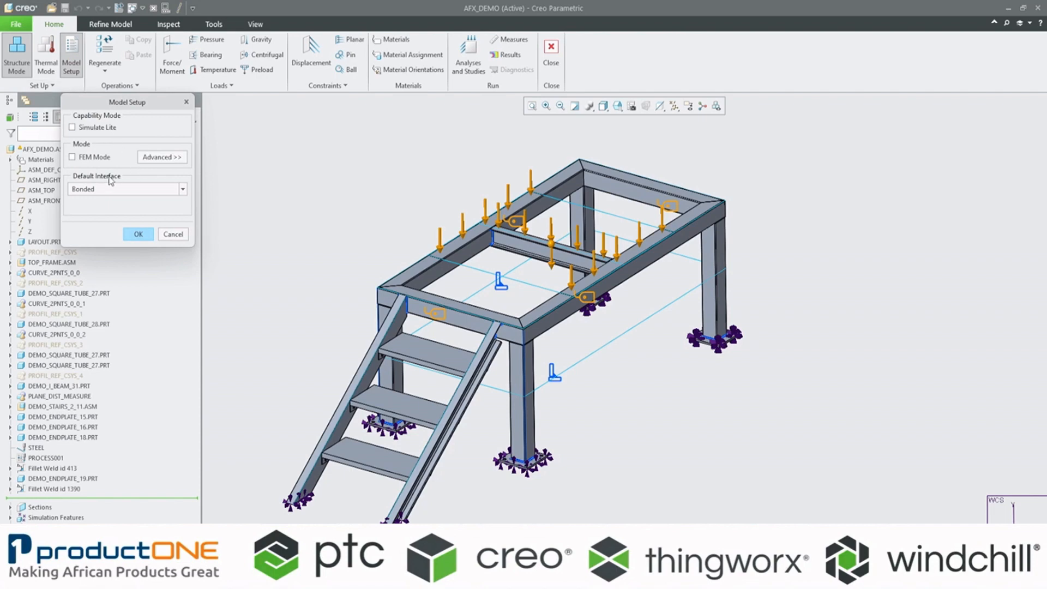
pyautogui.click(184, 190)
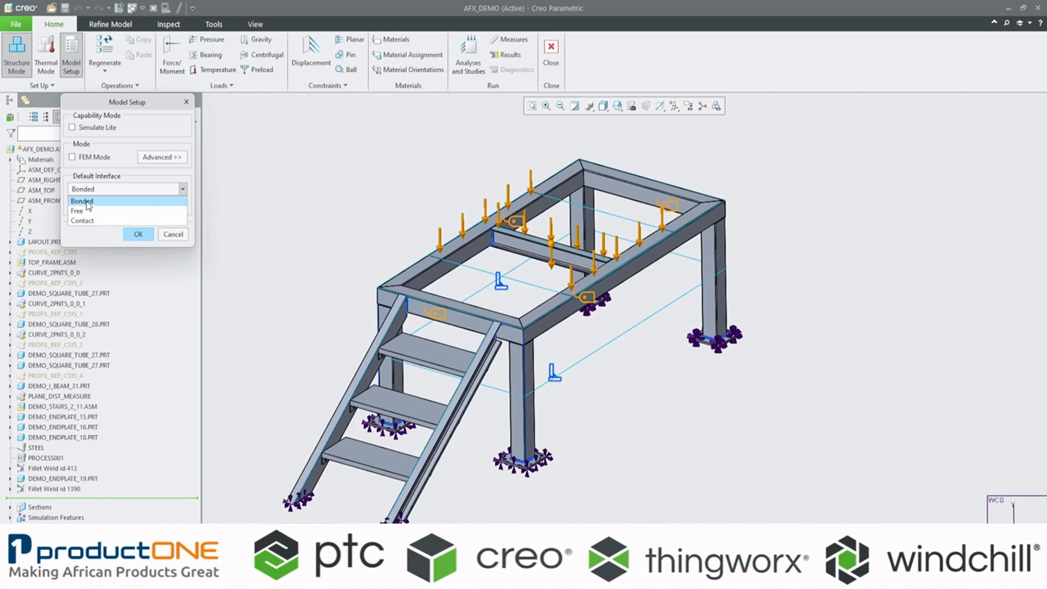
pyautogui.click(87, 203)
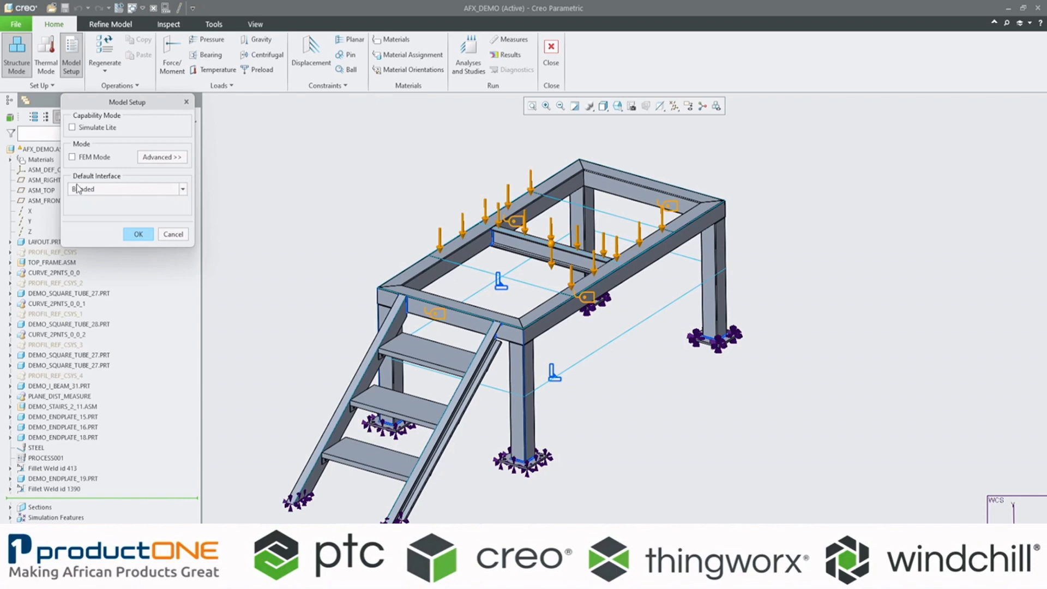
pyautogui.click(139, 234)
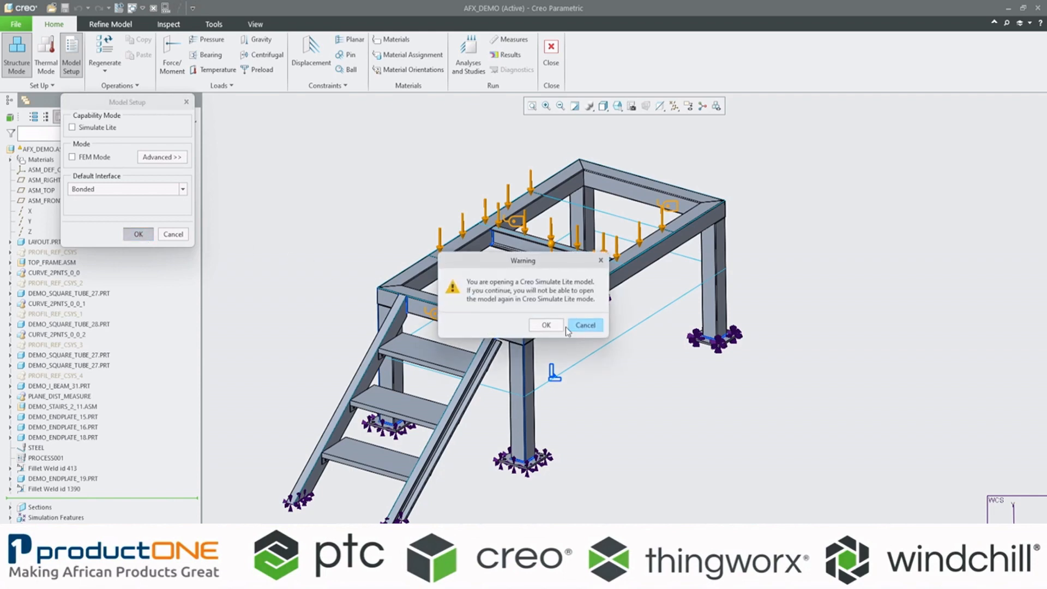
pyautogui.click(583, 325)
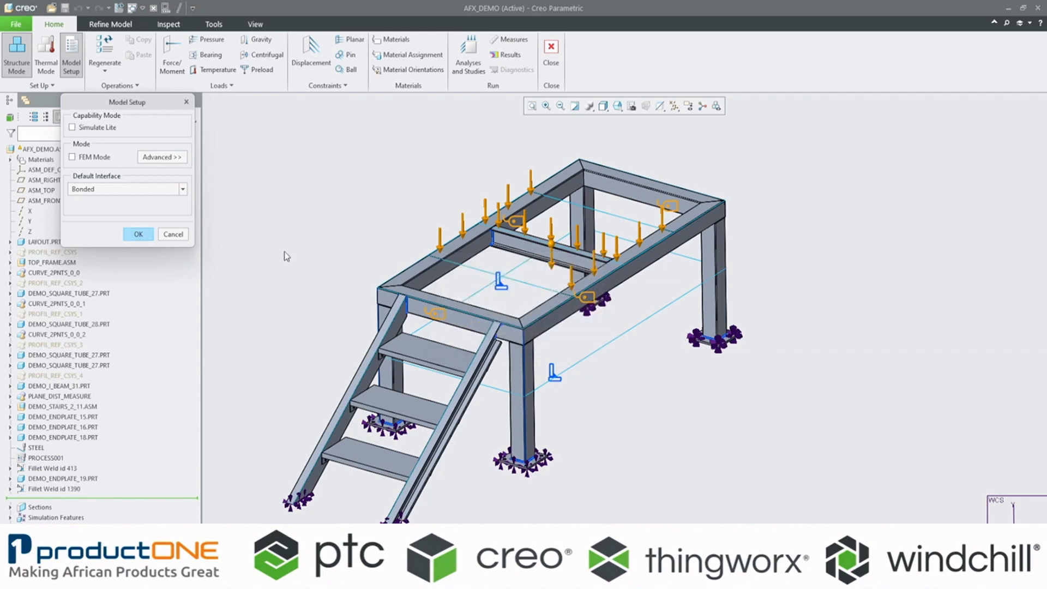
pyautogui.click(173, 234)
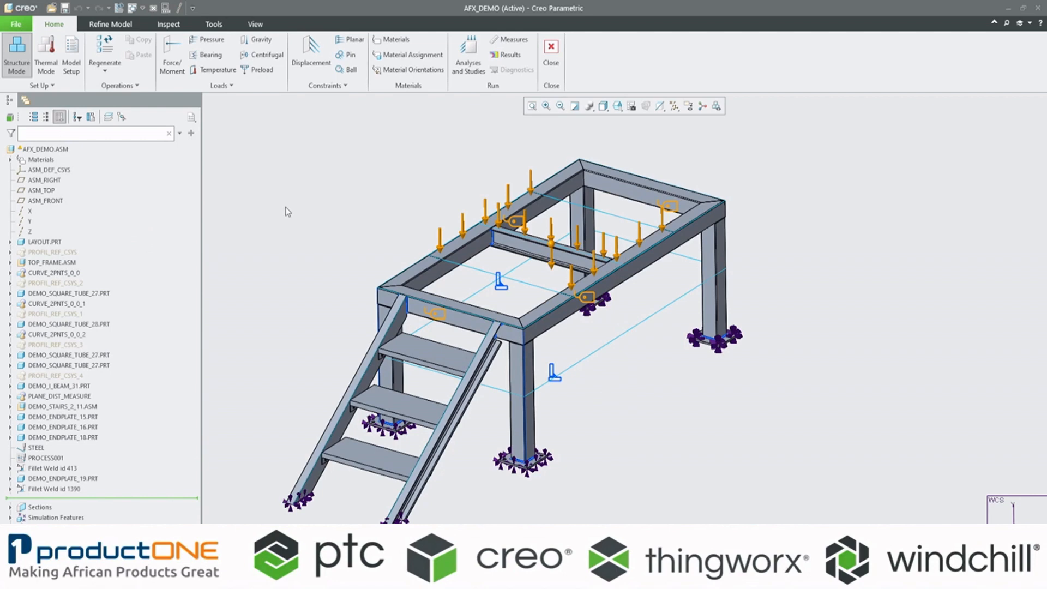
# Step: Display the simulation geometry with its default surface and connectivity types, and examine the bonded interfaces at the stair treads and the leg endplate weld
pyautogui.click(112, 24)
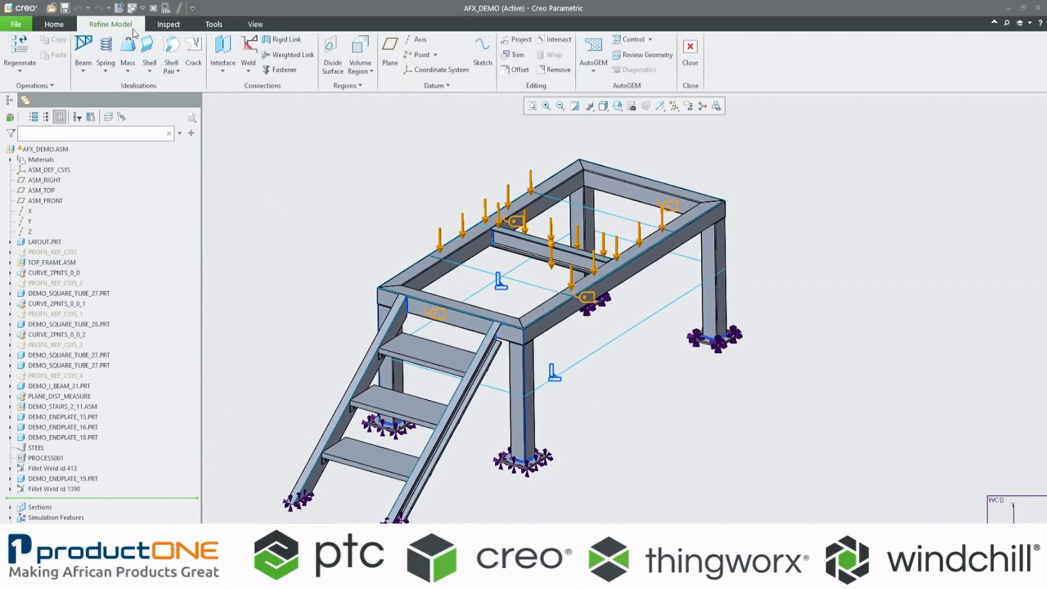
pyautogui.click(645, 56)
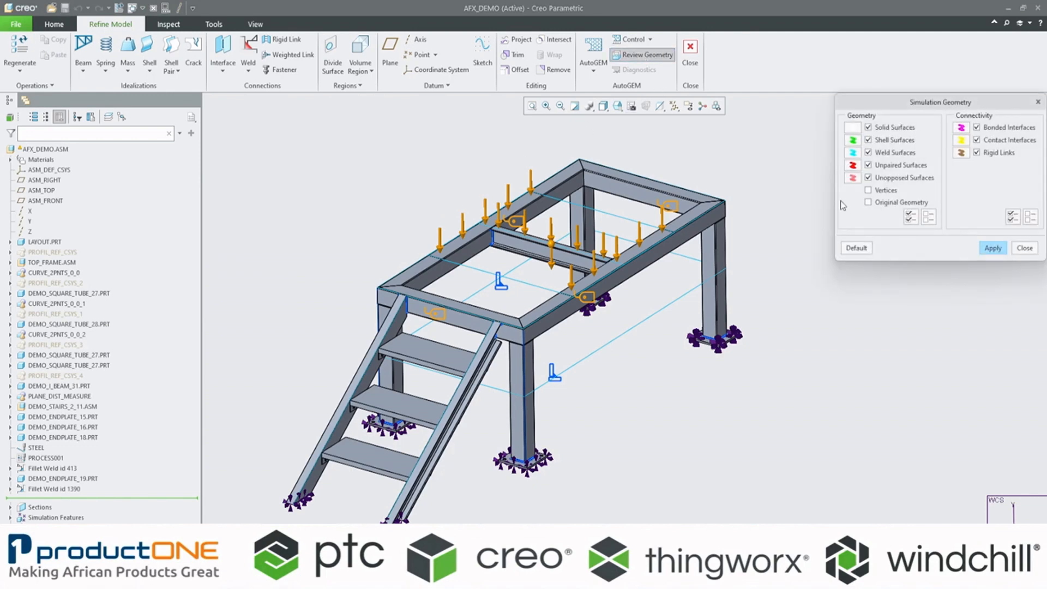
pyautogui.click(994, 248)
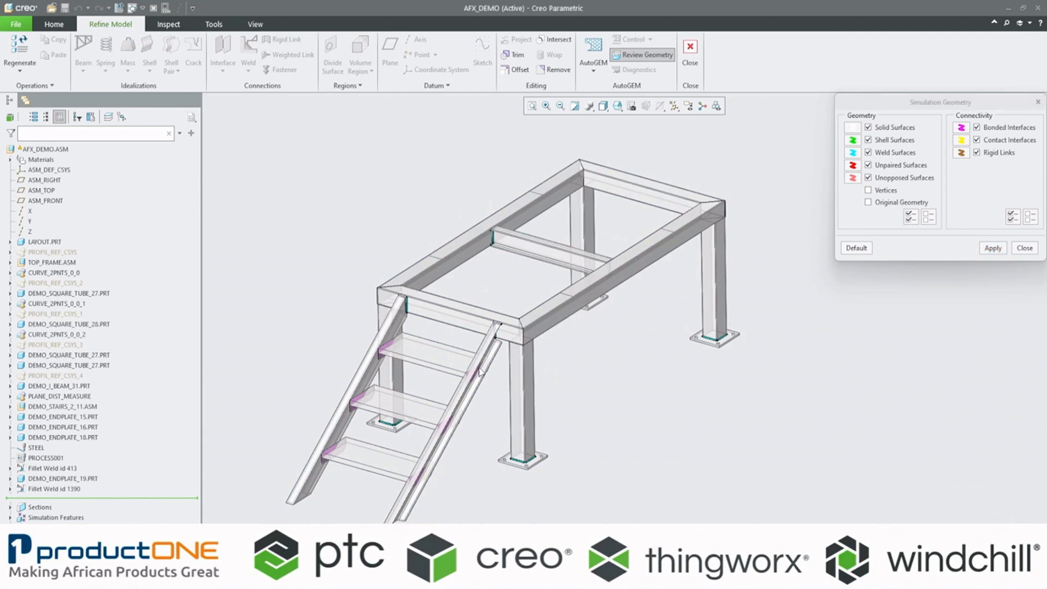
pyautogui.scroll(-8, 313, 473)
pyautogui.scroll(-3, 316, 436)
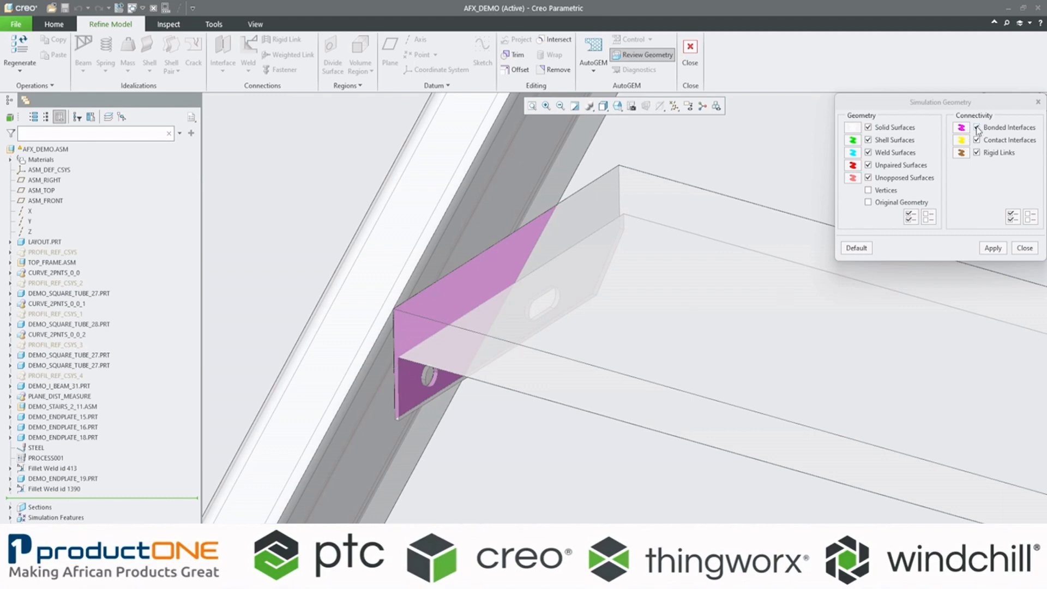
pyautogui.scroll(6, 624, 336)
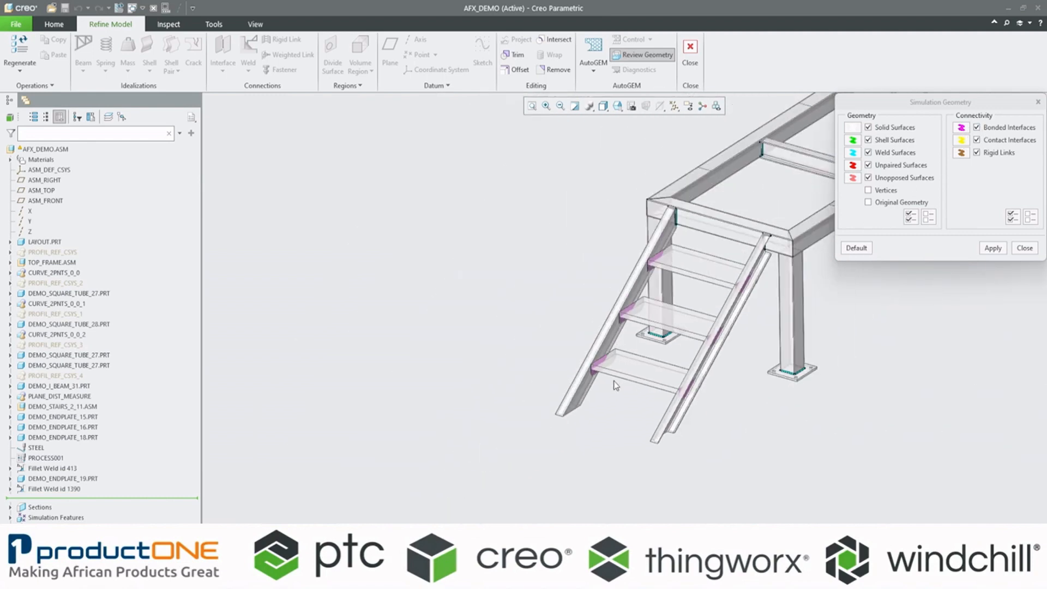
pyautogui.scroll(-10, 756, 365)
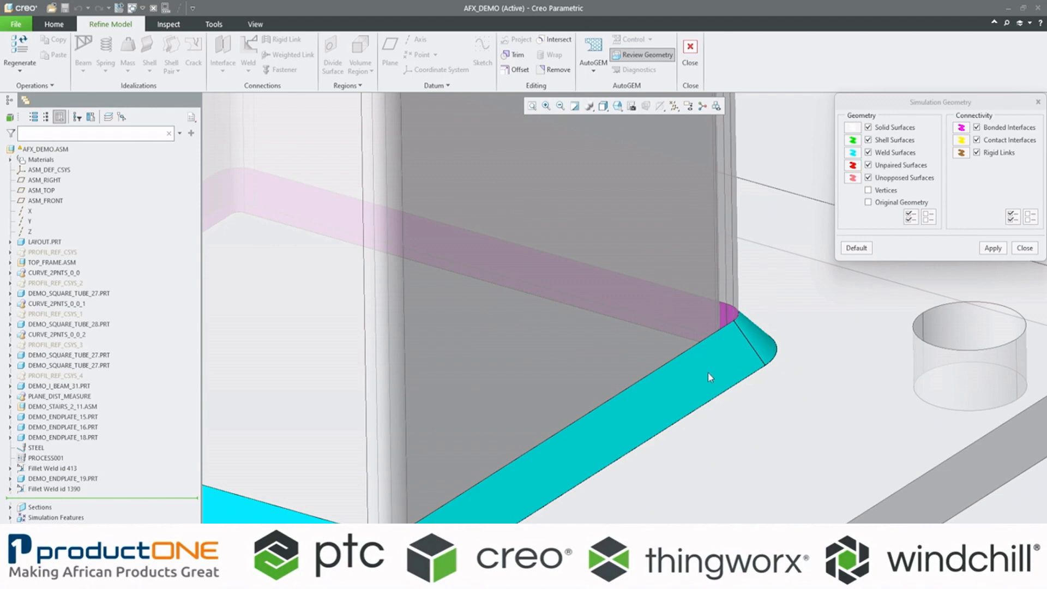
pyautogui.scroll(-1, 690, 414)
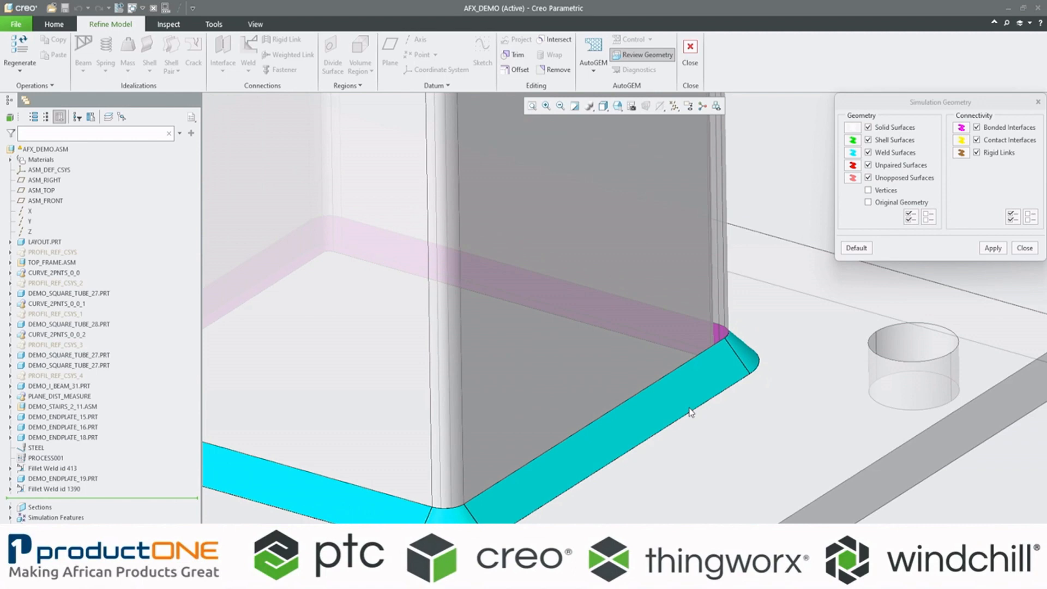
pyautogui.click(532, 105)
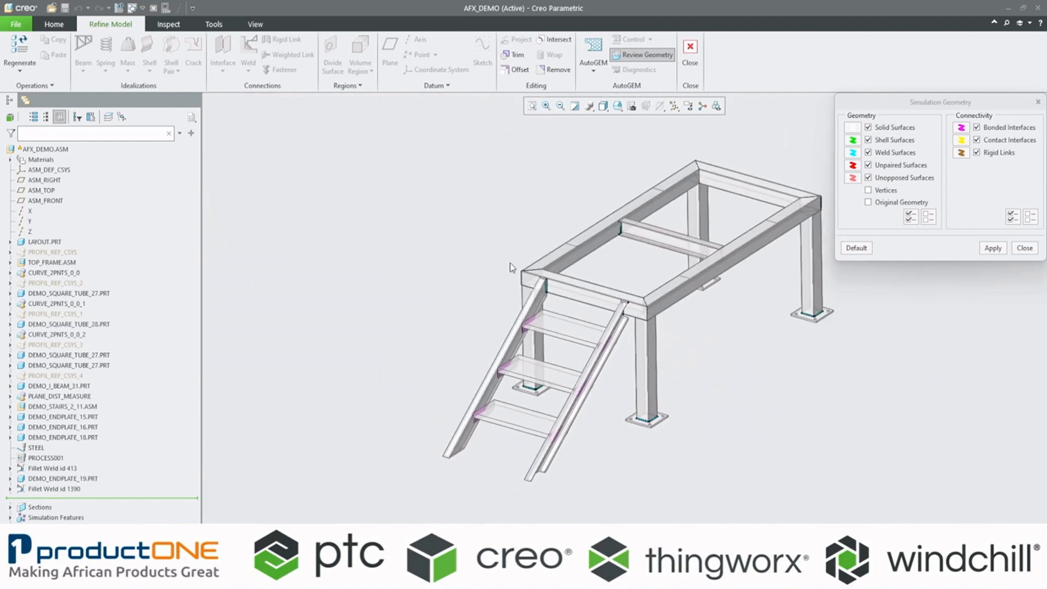
# Step: Examine the bonded interfaces at the top frame's mitred corner and stair beam joint, refit the model and close the geometry review
pyautogui.scroll(4, 518, 273)
pyautogui.scroll(3, 518, 273)
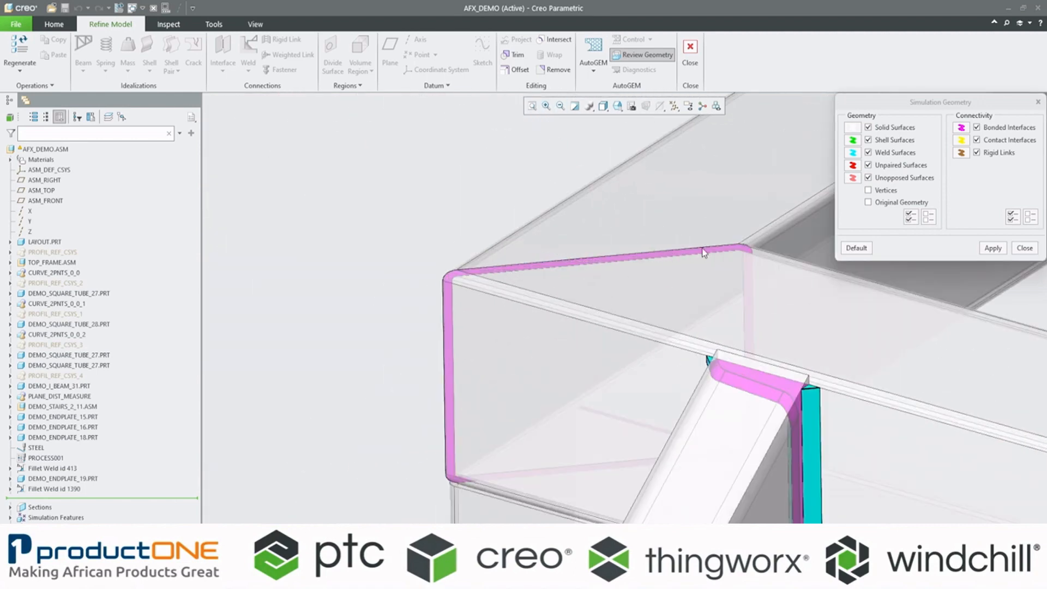
pyautogui.scroll(1, 515, 297)
pyautogui.scroll(-3, 515, 296)
pyautogui.scroll(2, 633, 306)
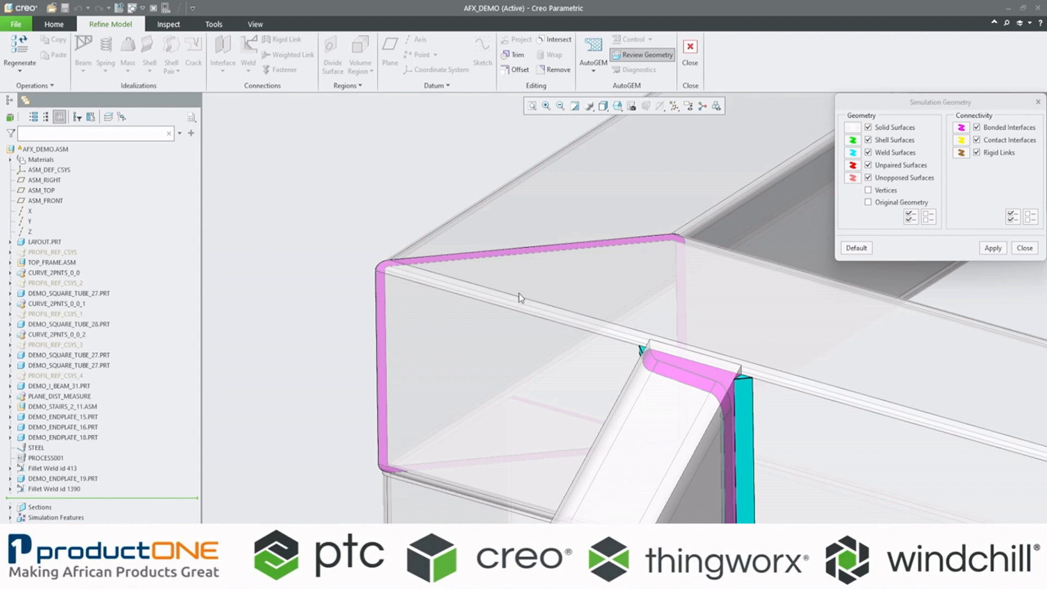
pyautogui.scroll(10, 508, 327)
pyautogui.scroll(-4, 532, 386)
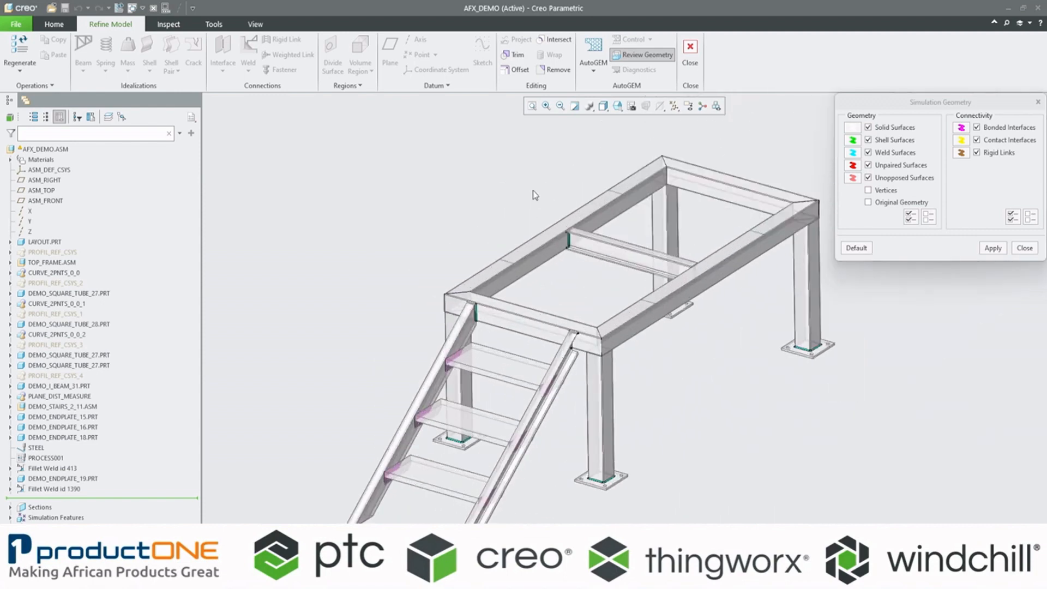
pyautogui.click(530, 108)
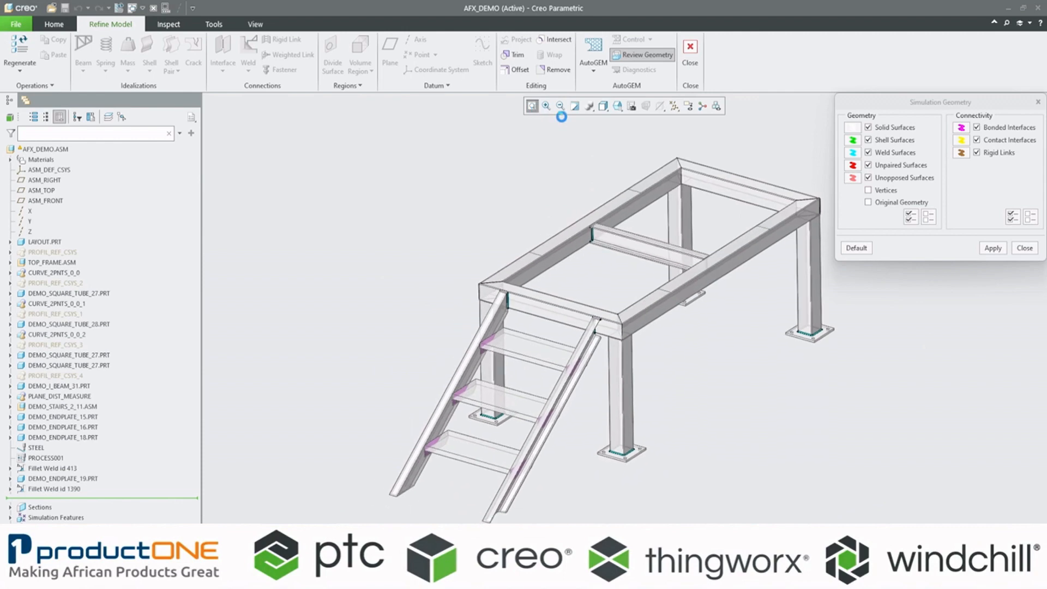
pyautogui.click(1025, 248)
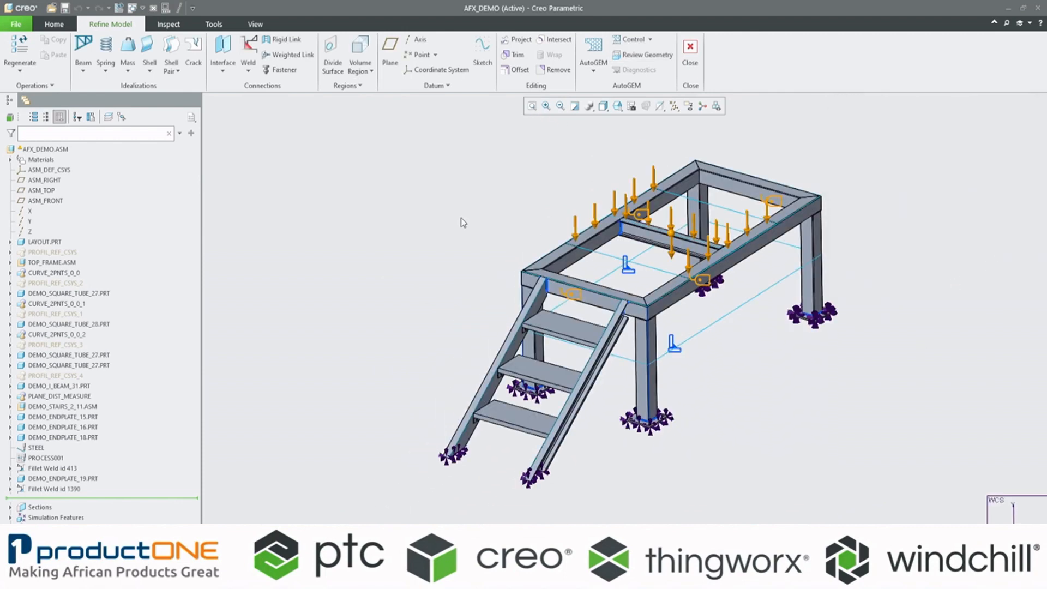
# Step: Retrieve the assembly's existing AutoGEM mesh and inspect the elements around the top frame corner
pyautogui.click(599, 49)
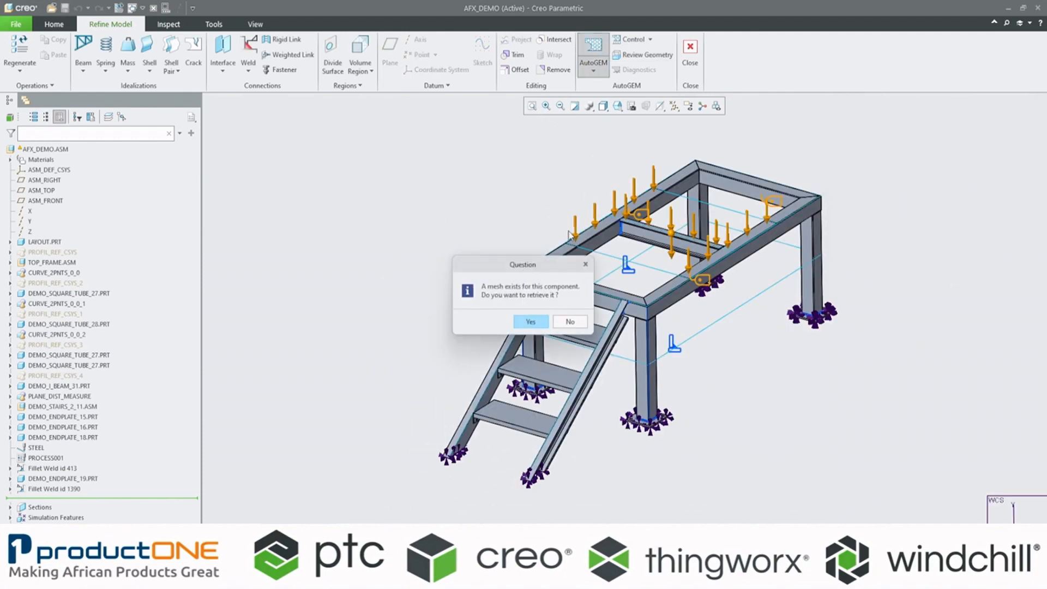
pyautogui.click(532, 322)
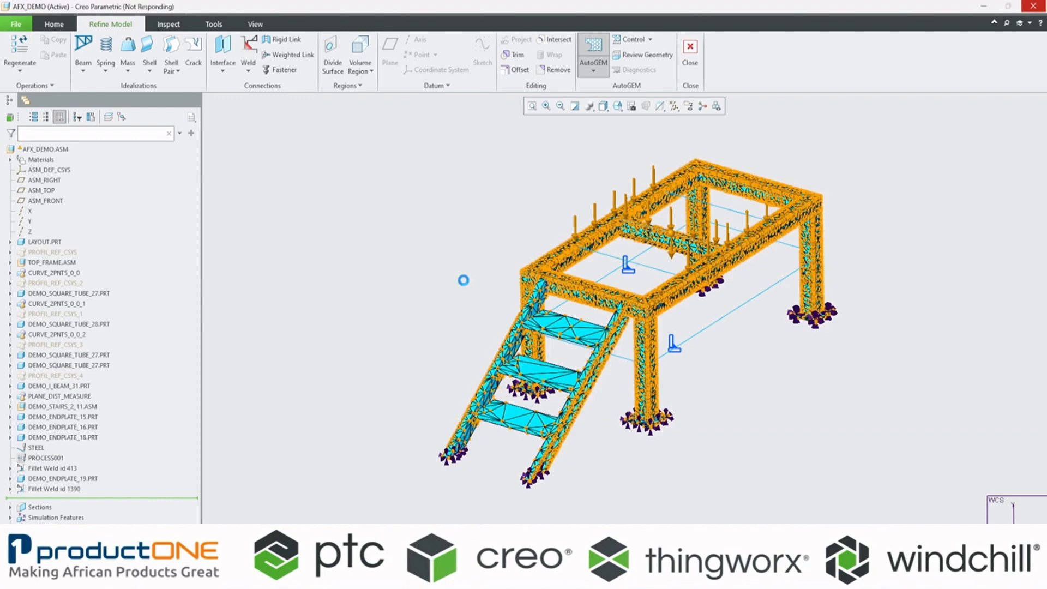
pyautogui.scroll(-5, 597, 294)
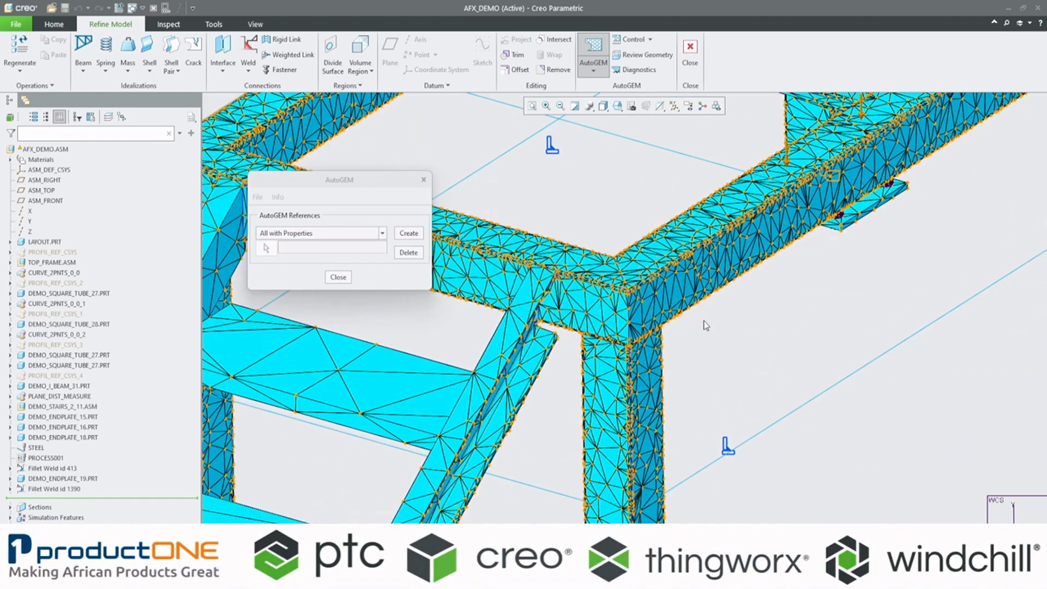
pyautogui.scroll(3, 547, 335)
pyautogui.scroll(2, 547, 335)
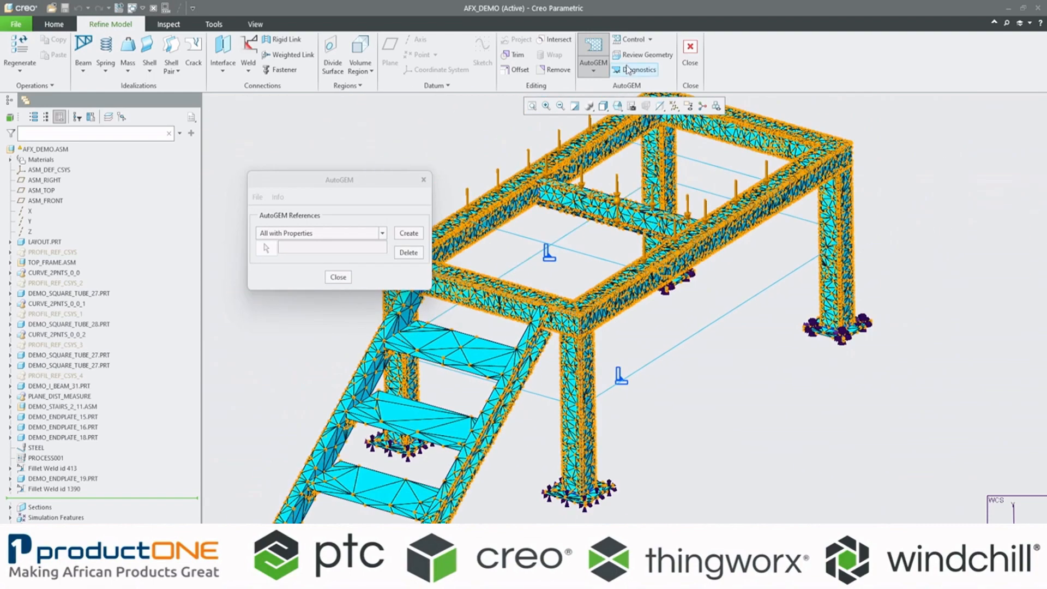
# Step: Look over the available AutoGEM mesh control types, the mesh on the stair treads and the AutoGEM diagnostics window
pyautogui.click(650, 39)
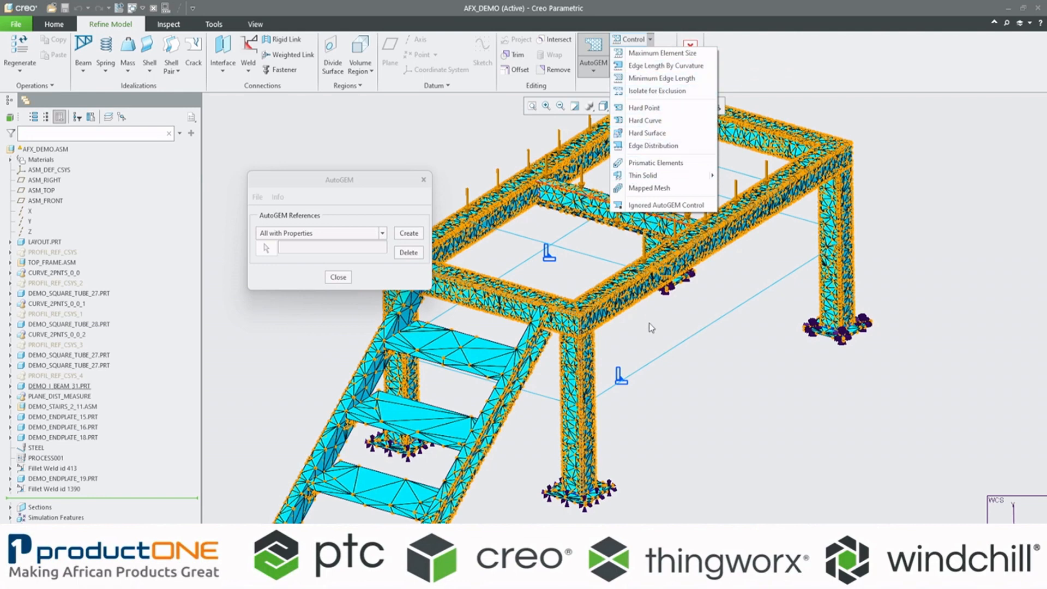
pyautogui.click(380, 183)
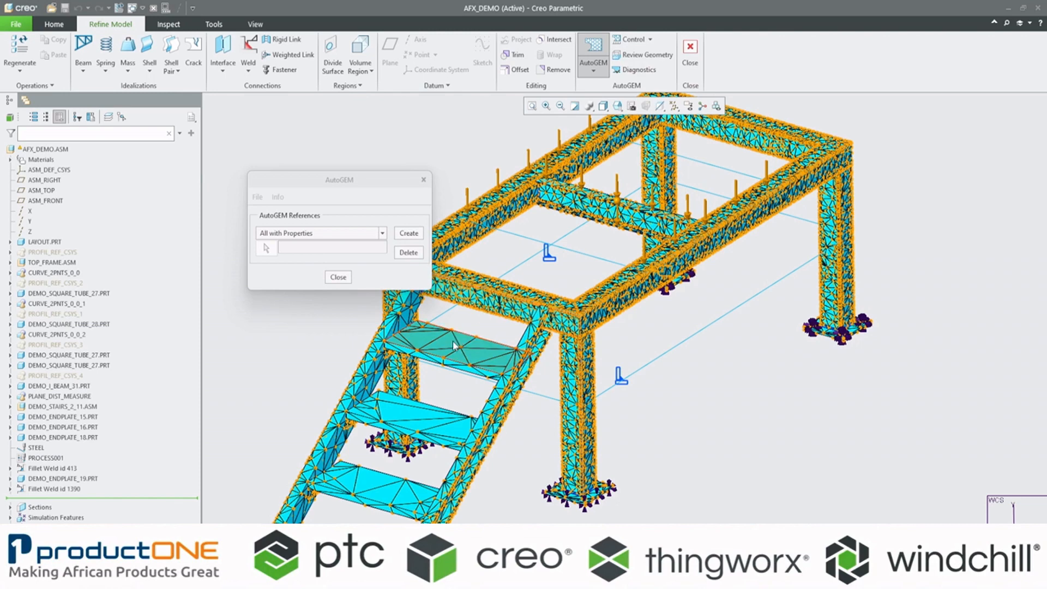
pyautogui.scroll(-3, 370, 391)
pyautogui.scroll(2, 370, 391)
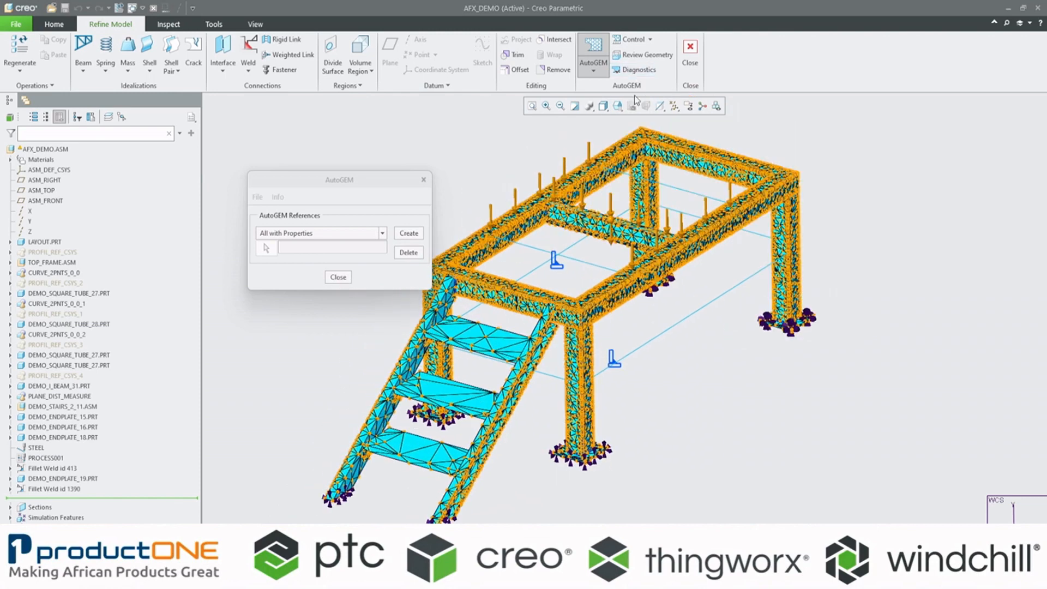
pyautogui.moveTo(705, 578)
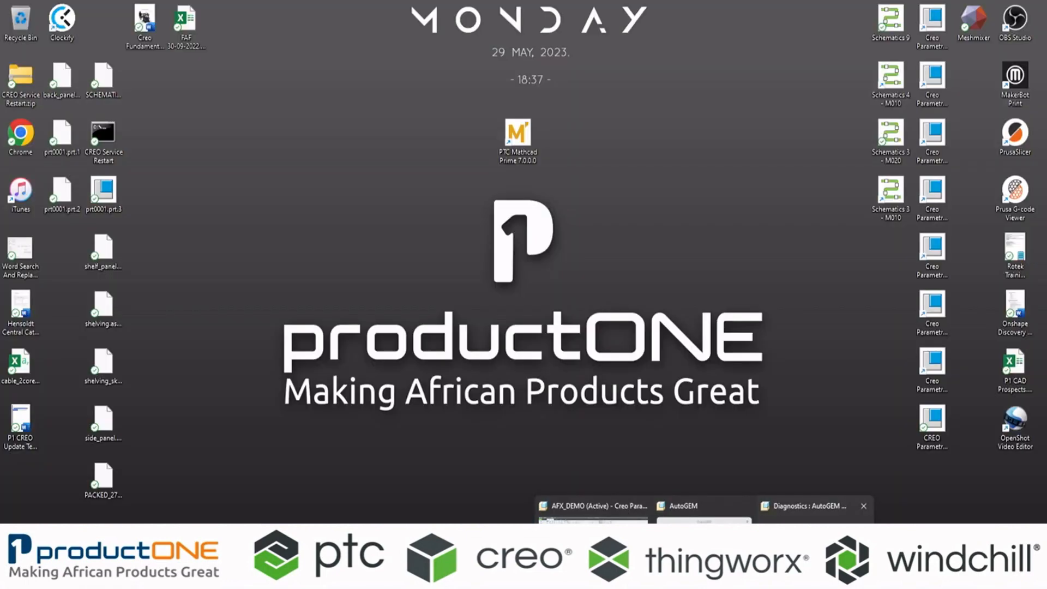
pyautogui.click(811, 541)
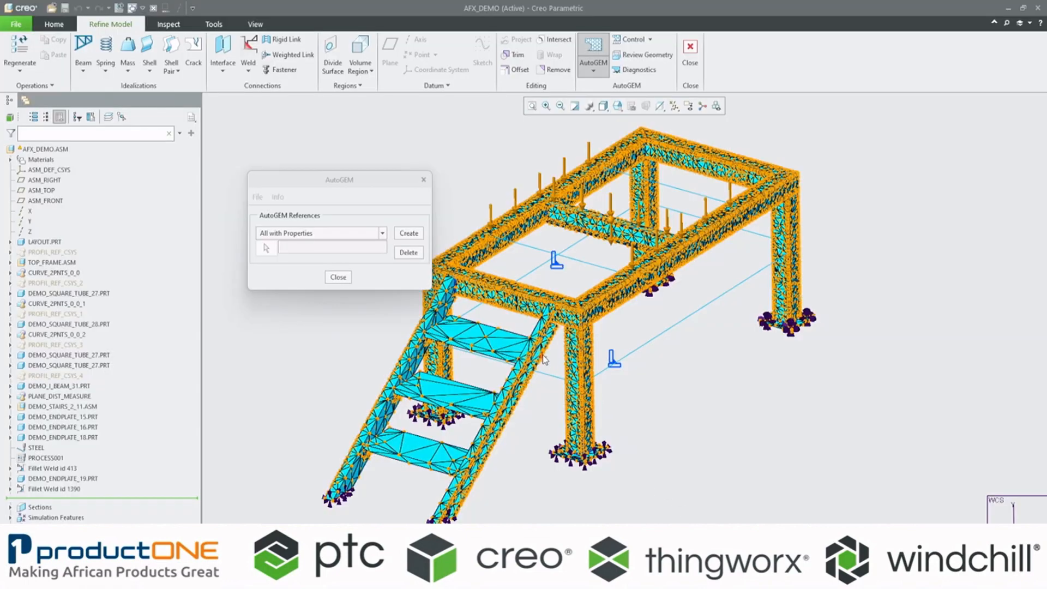
# Step: Move the AutoGEM dialog clear of the mesh and check the element counts in the model summary
pyautogui.moveTo(336, 180); pyautogui.dragTo(379, 143)
pyautogui.moveTo(705, 578)
pyautogui.click(298, 159)
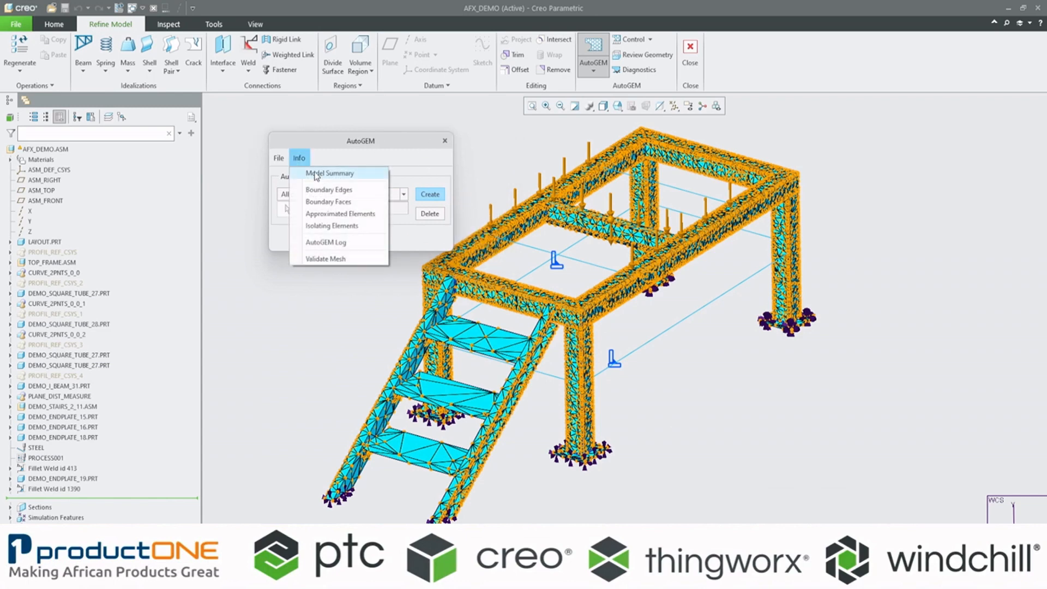
pyautogui.click(331, 174)
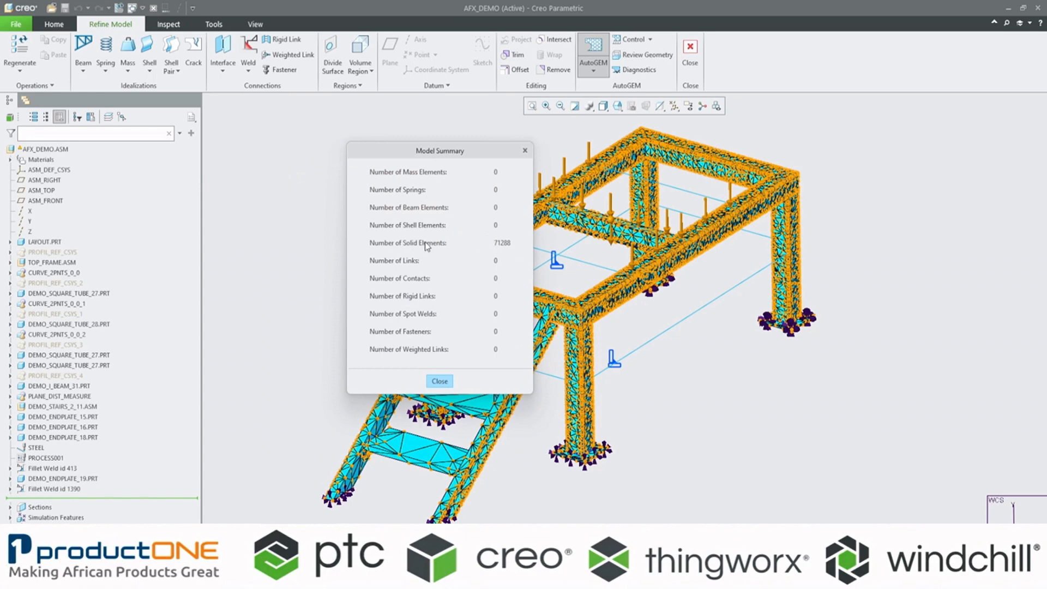
pyautogui.click(443, 382)
# Step: Read the AutoGEM log's summary and elapsed meshing time, and leave the log and AutoGEM
pyautogui.click(298, 158)
pyautogui.click(326, 243)
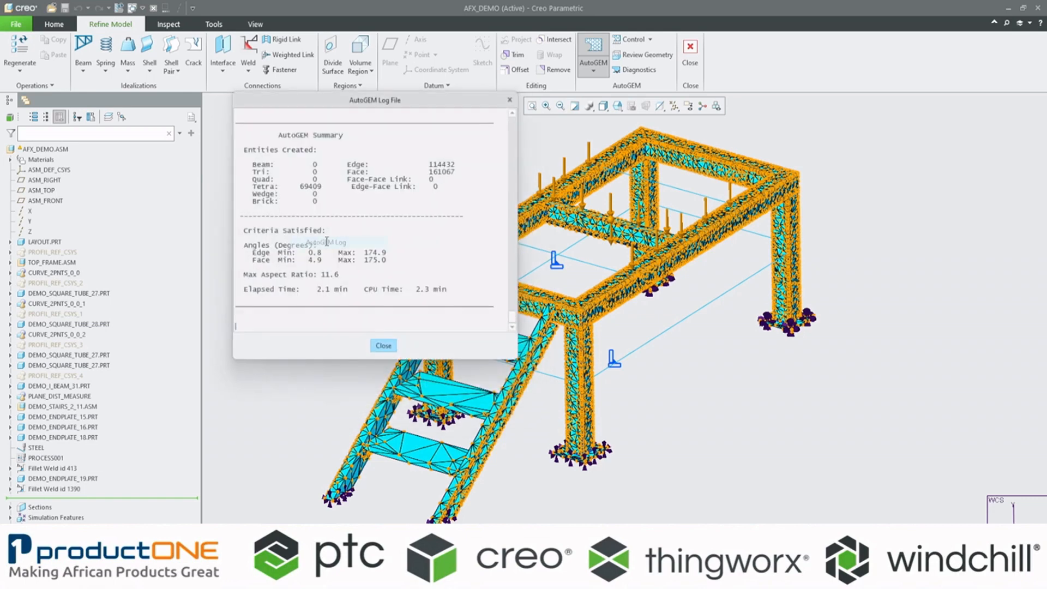
pyautogui.moveTo(426, 361); pyautogui.dragTo(404, 470)
pyautogui.moveTo(316, 394); pyautogui.dragTo(348, 396)
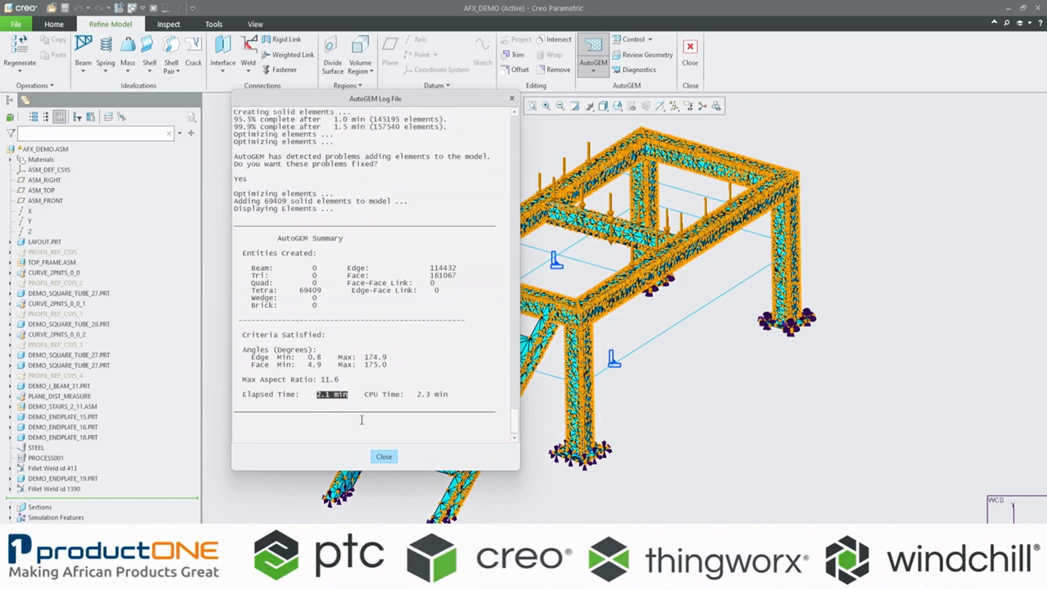
pyautogui.click(384, 458)
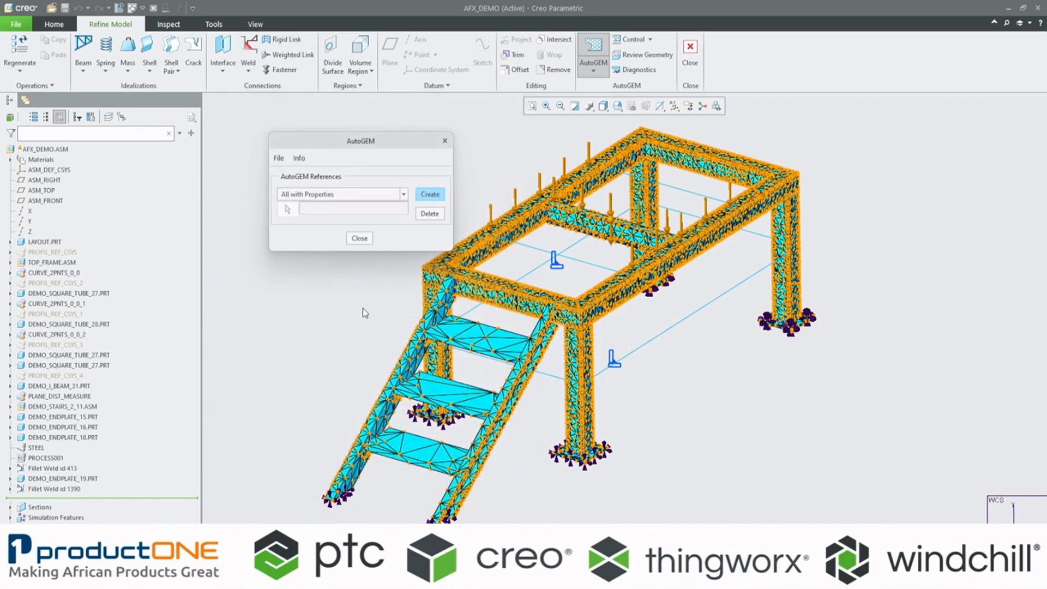
pyautogui.click(361, 239)
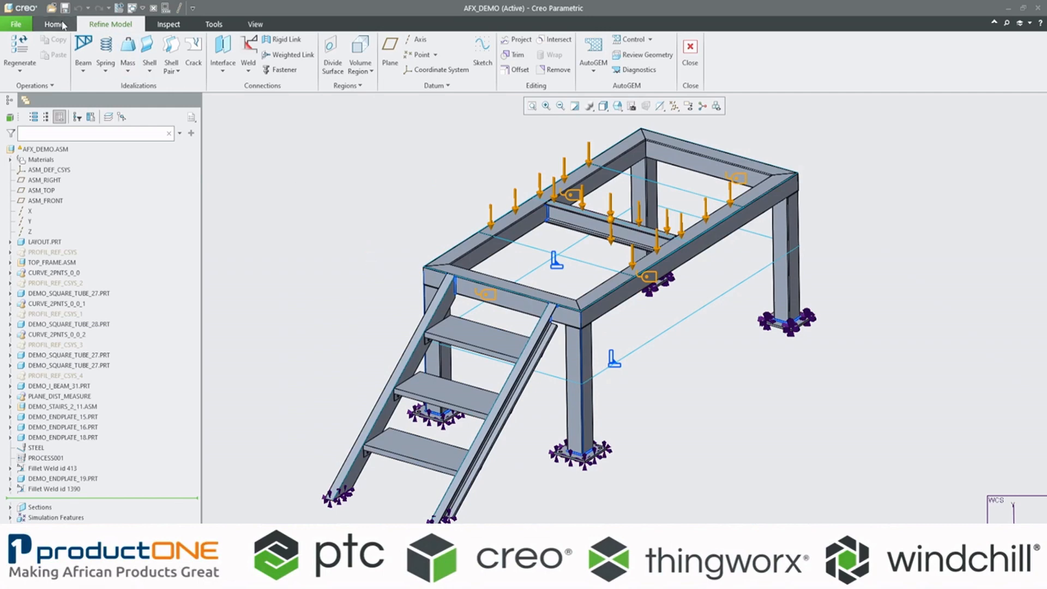
# Step: Review the run settings of the Demo static study, check the solver memory allocation and accept the settings
pyautogui.click(61, 24)
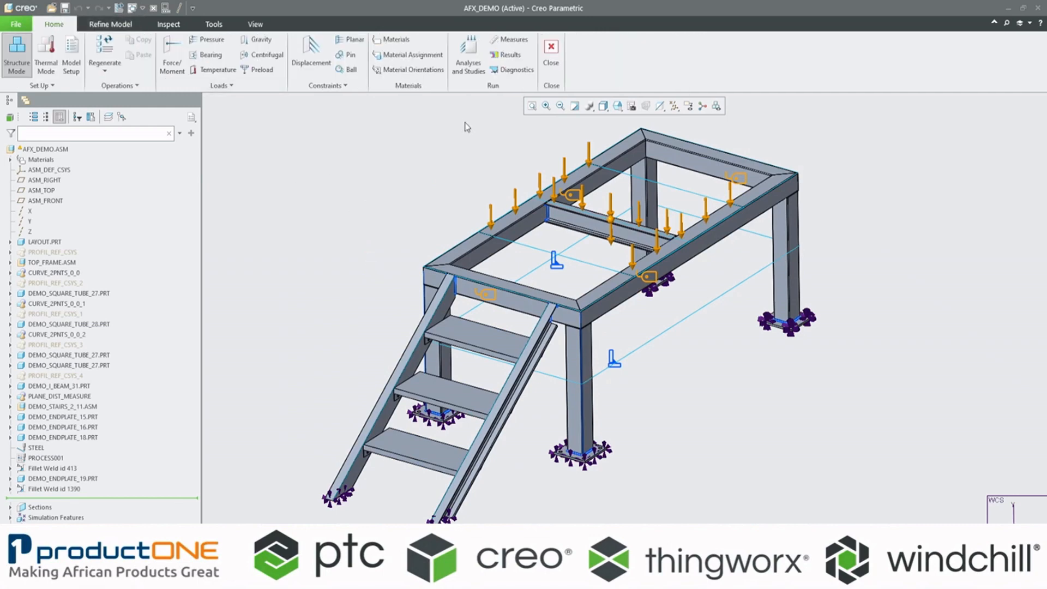
pyautogui.click(468, 68)
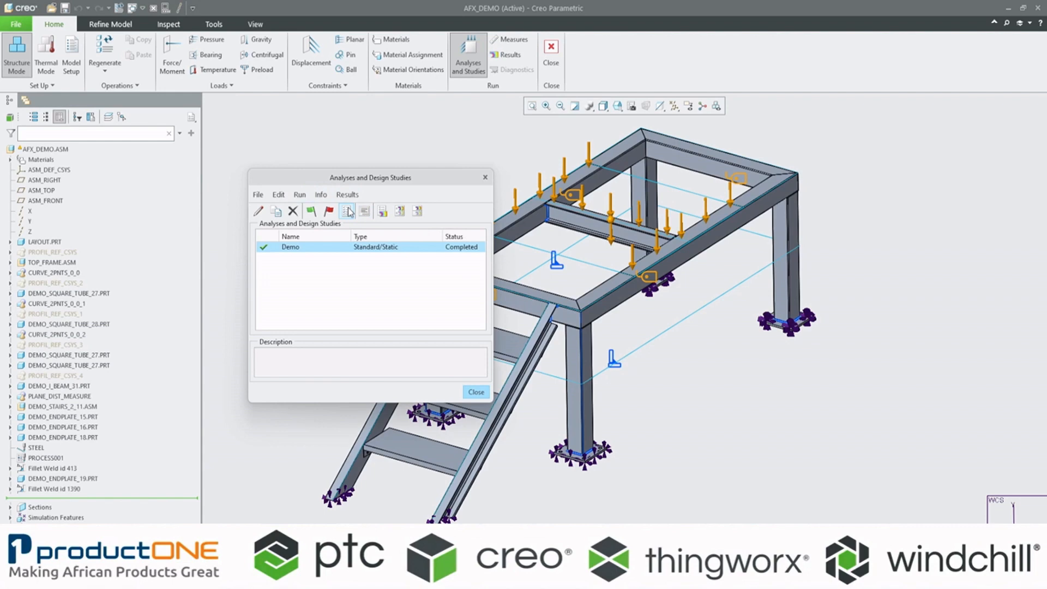
pyautogui.click(300, 195)
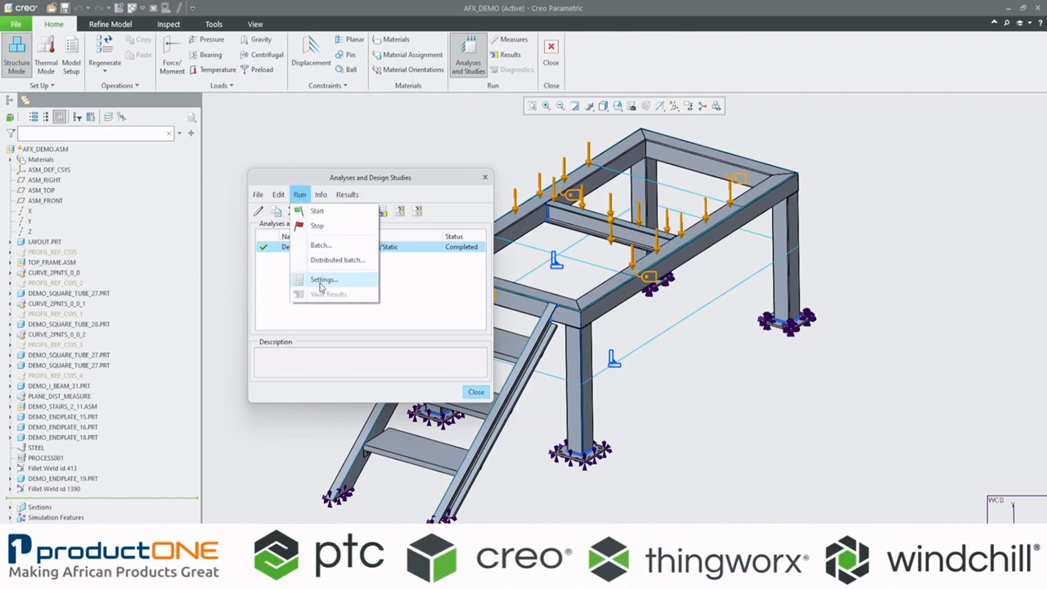
pyautogui.click(321, 279)
pyautogui.click(550, 418)
pyautogui.doubleClick(549, 418)
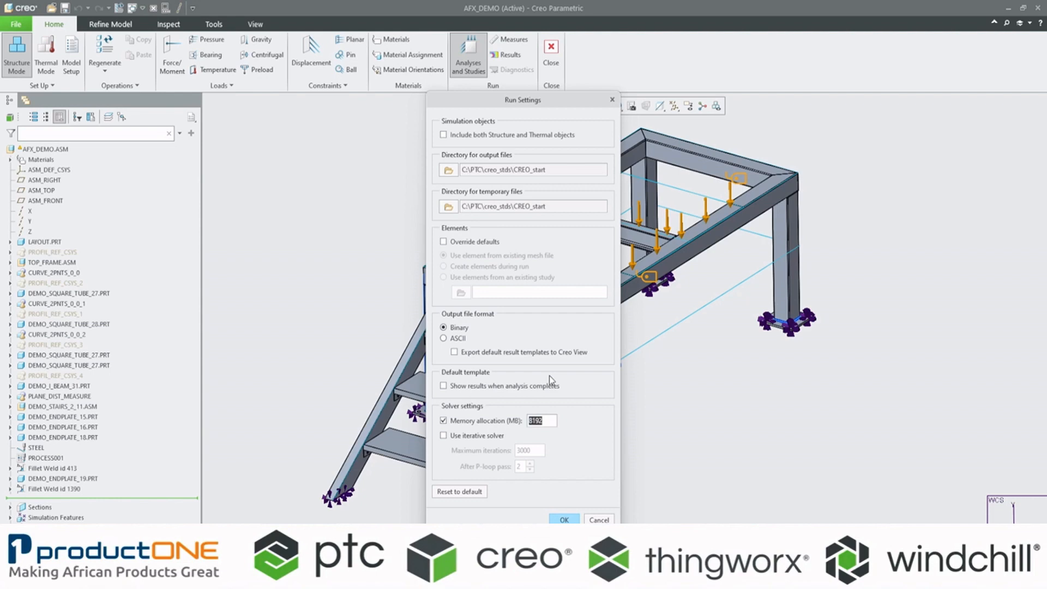
pyautogui.click(551, 423)
pyautogui.click(564, 520)
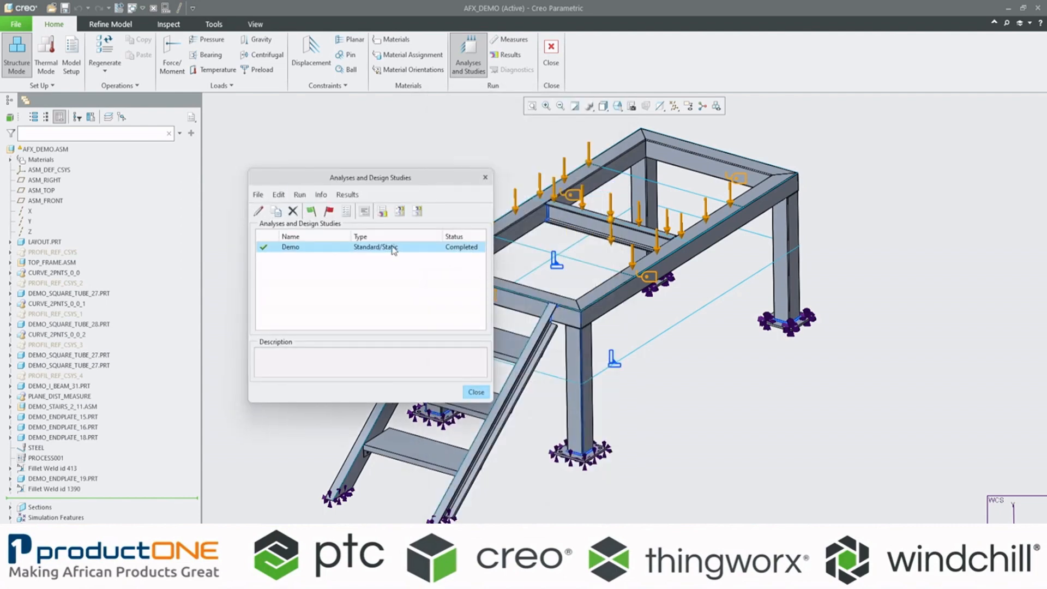
# Step: Open the Demo study's default result templates and switch to the Simulate Results window
pyautogui.click(419, 212)
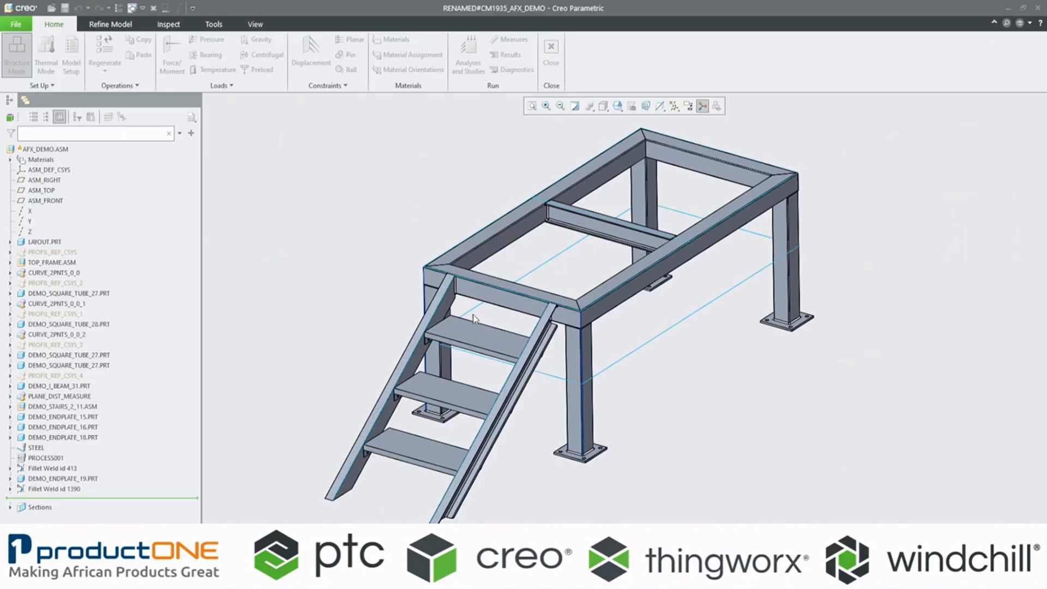
pyautogui.moveTo(704, 578)
pyautogui.click(766, 537)
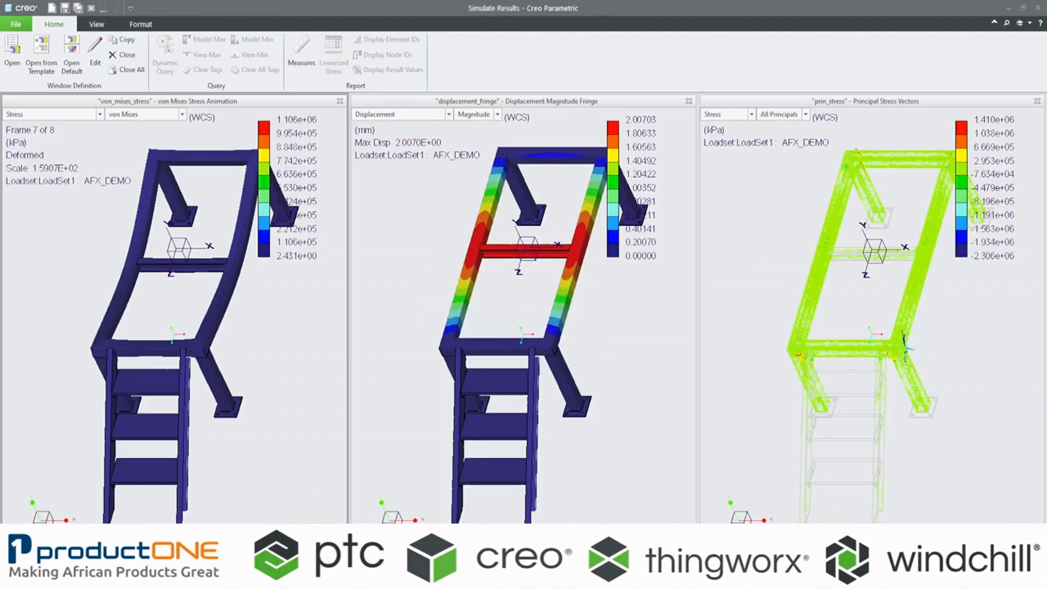
# Step: Edit the von Mises stress result window and set its stress unit to GPa
pyautogui.moveTo(201, 339); pyautogui.dragTo(165, 325, button='middle')
pyautogui.scroll(5, 165, 325)
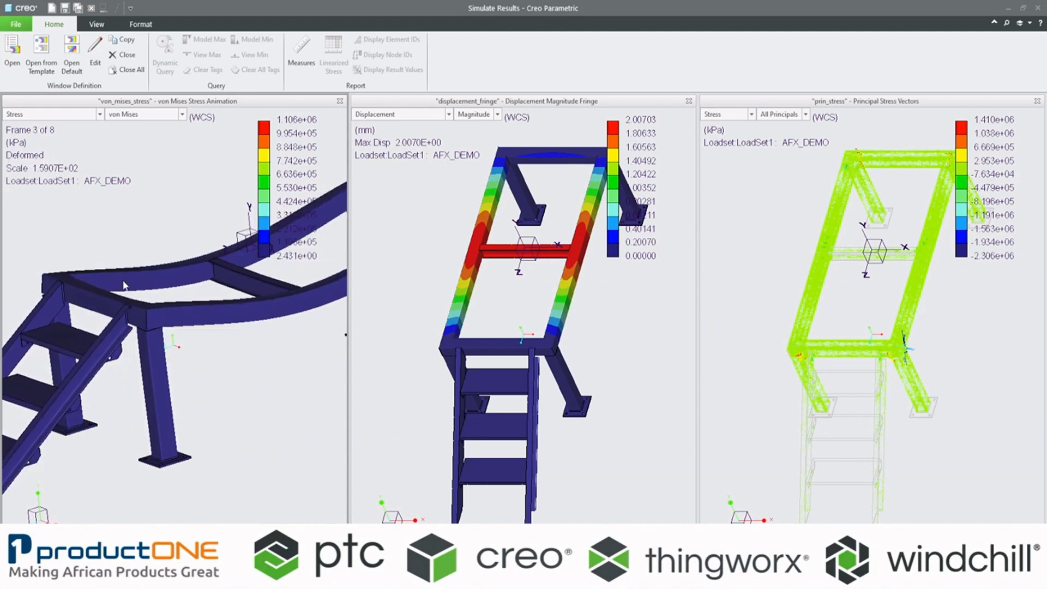
pyautogui.scroll(-5, 137, 311)
pyautogui.moveTo(104, 284); pyautogui.dragTo(119, 278, button='middle')
pyautogui.doubleClick(94, 238)
pyautogui.click(431, 271)
pyautogui.moveTo(488, 169); pyautogui.dragTo(209, 240)
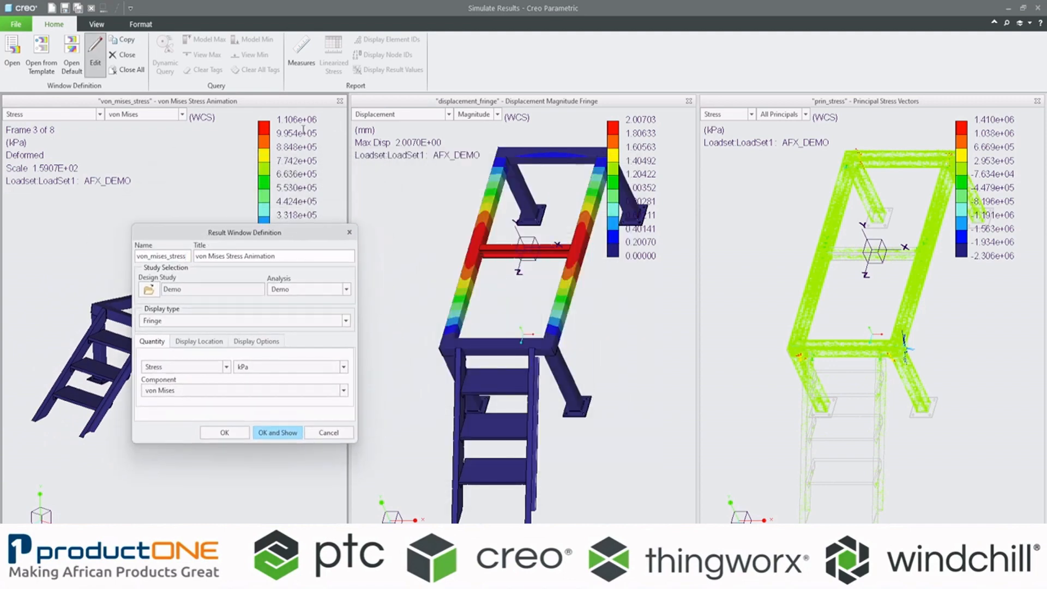
pyautogui.click(343, 367)
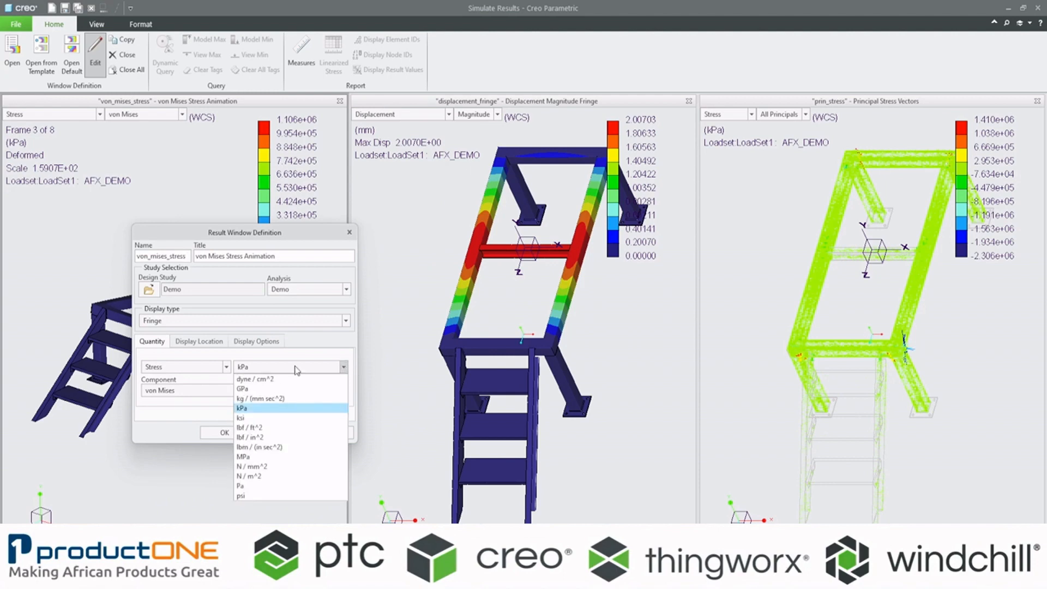
pyautogui.click(255, 390)
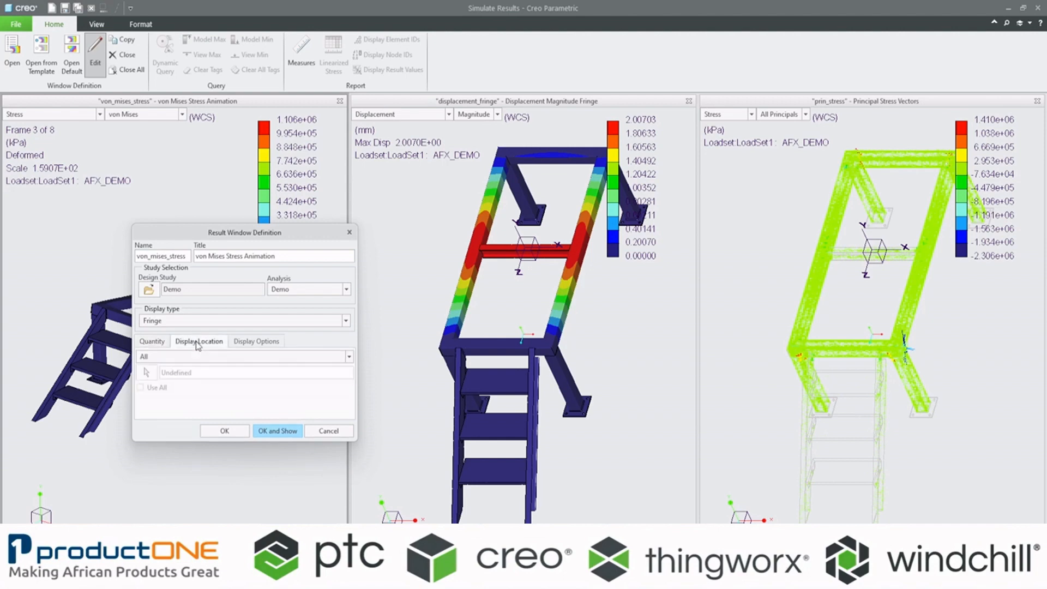
# Step: Set the von Mises stress animation to 20 frames, turn off its deformed display and show the updated result
pyautogui.click(246, 343)
pyautogui.moveTo(248, 233); pyautogui.dragTo(442, 133)
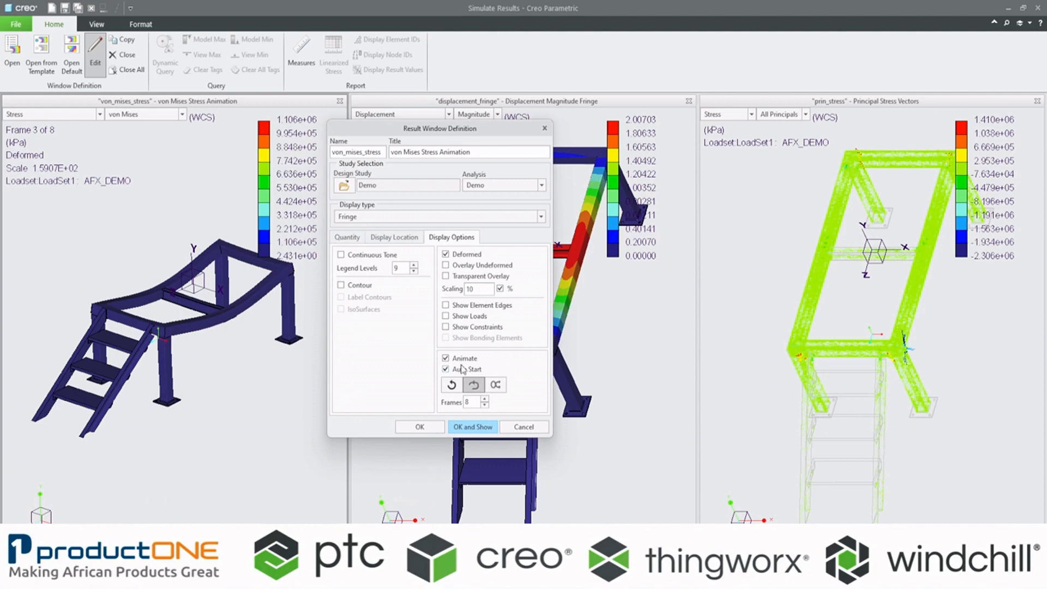
pyautogui.doubleClick(466, 402)
pyautogui.write('20')
pyautogui.click(446, 255)
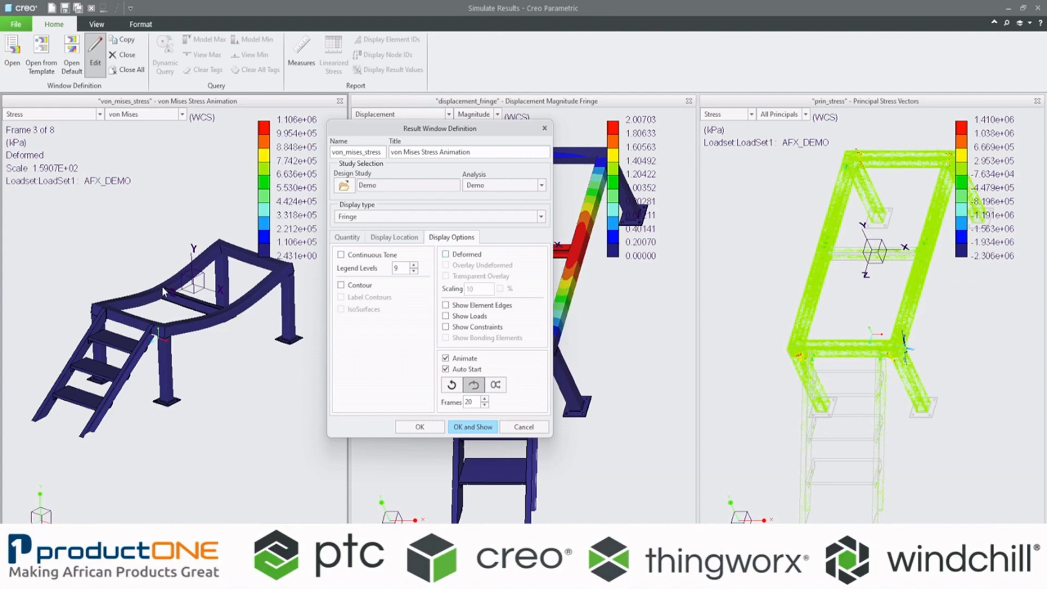
pyautogui.click(473, 427)
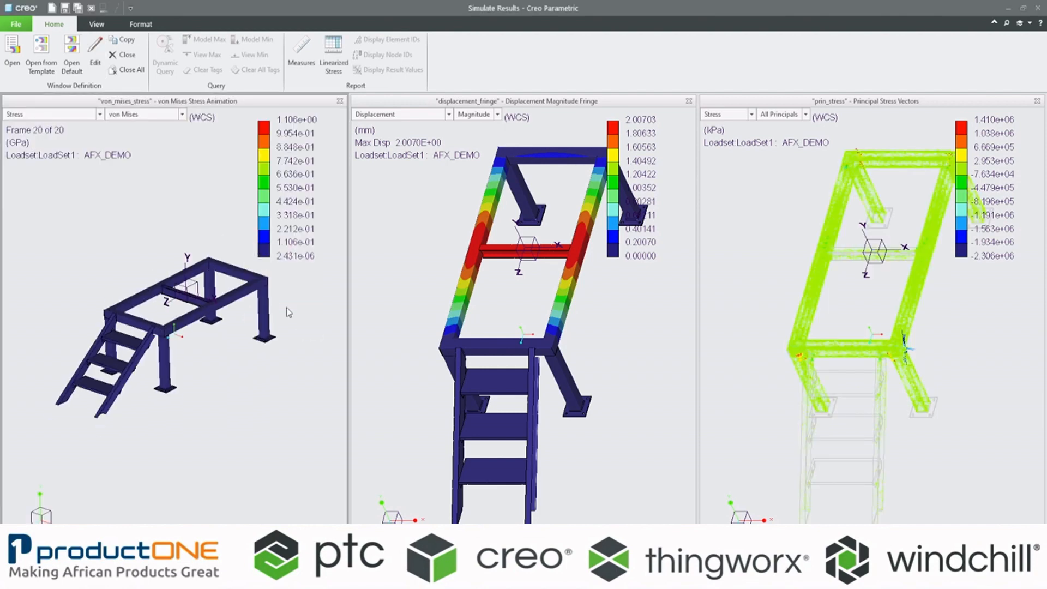
# Step: Examine the animated von Mises stress at the platform frame's corner joints and across the whole structure
pyautogui.scroll(3, 158, 308)
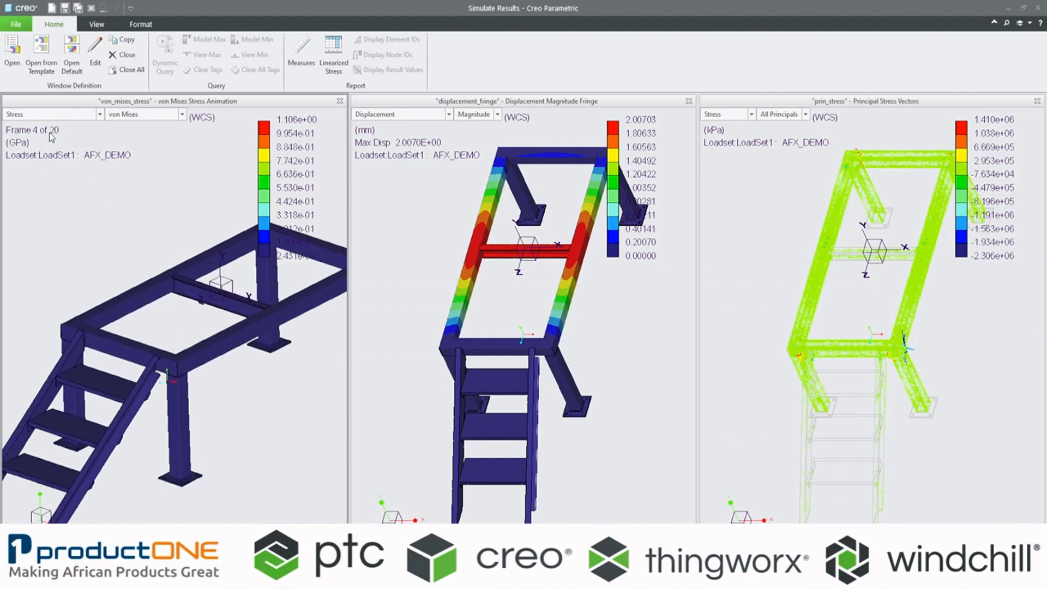
pyautogui.moveTo(237, 388); pyautogui.dragTo(108, 380, button='middle')
pyautogui.scroll(2, 108, 381)
pyautogui.scroll(8, 109, 385)
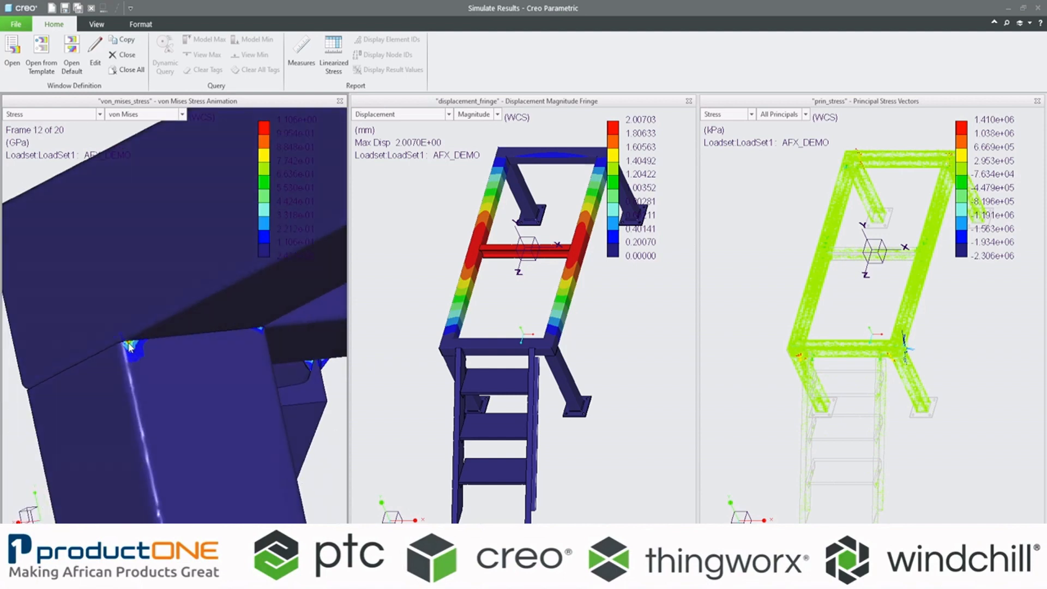
pyautogui.scroll(-2, 155, 355)
pyautogui.moveTo(154, 355); pyautogui.dragTo(224, 365, button='middle')
pyautogui.scroll(5, 223, 364)
pyautogui.scroll(6, 229, 365)
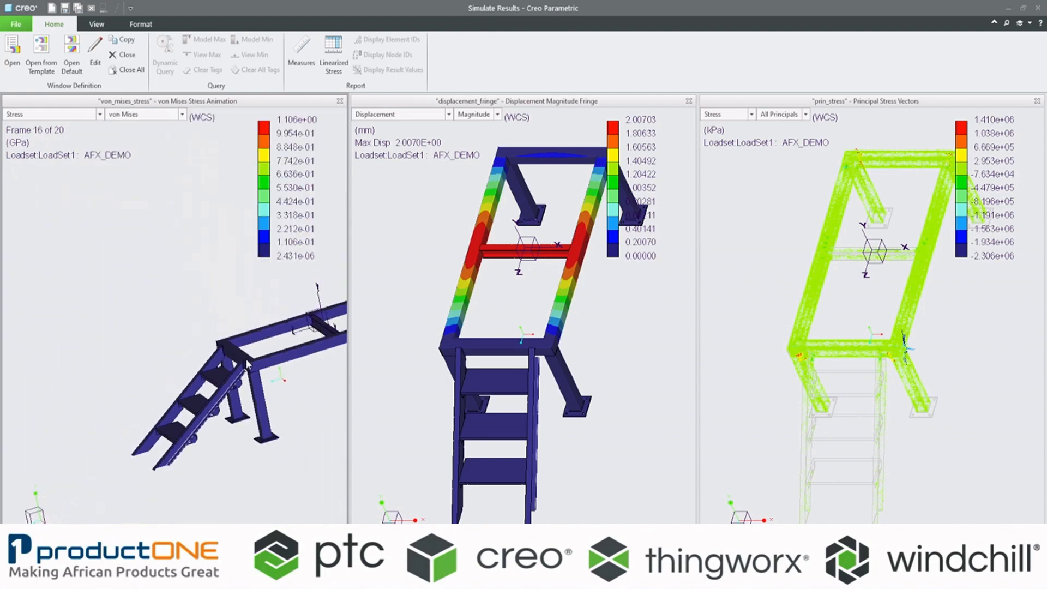
pyautogui.scroll(-5, 234, 366)
pyautogui.moveTo(192, 376); pyautogui.dragTo(202, 367, button='middle')
pyautogui.scroll(3, 199, 366)
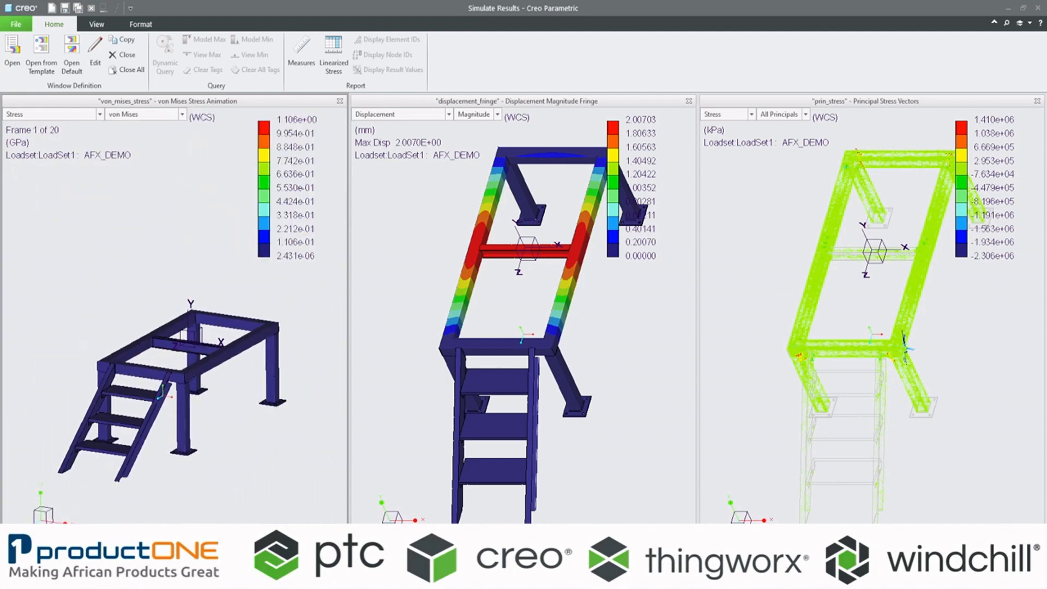
pyautogui.keyDown('shift'); pyautogui.moveTo(127, 399); pyautogui.dragTo(131, 338, button='middle'); pyautogui.keyUp('shift')
pyautogui.scroll(-2, 131, 338)
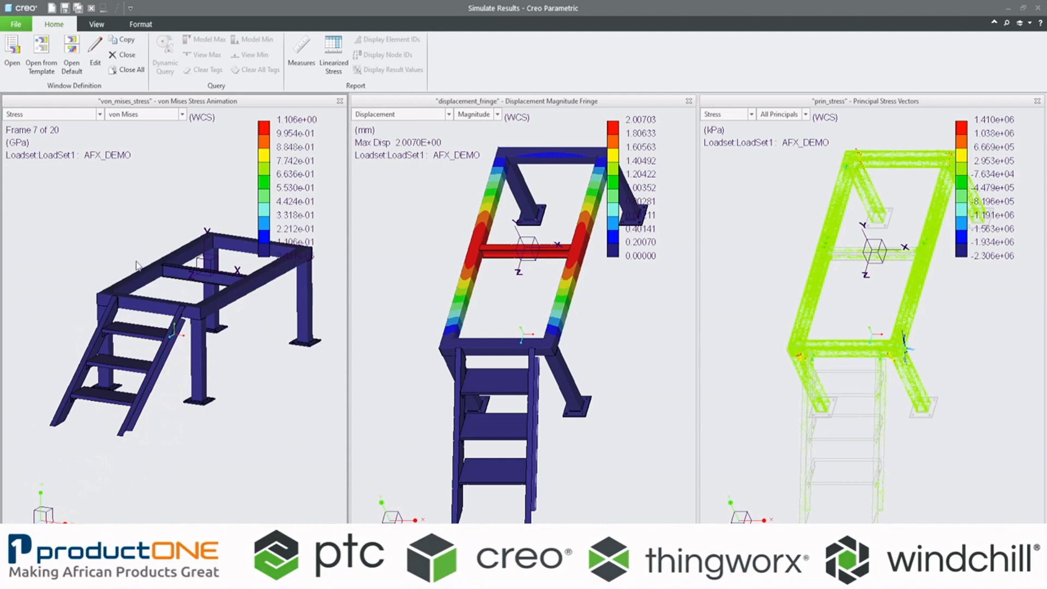
# Step: Edit the von Mises stress legend, setting its minimum to 0 and trying a maximum of 1
pyautogui.click(154, 24)
pyautogui.click(12, 48)
pyautogui.moveTo(338, 146); pyautogui.dragTo(389, 135)
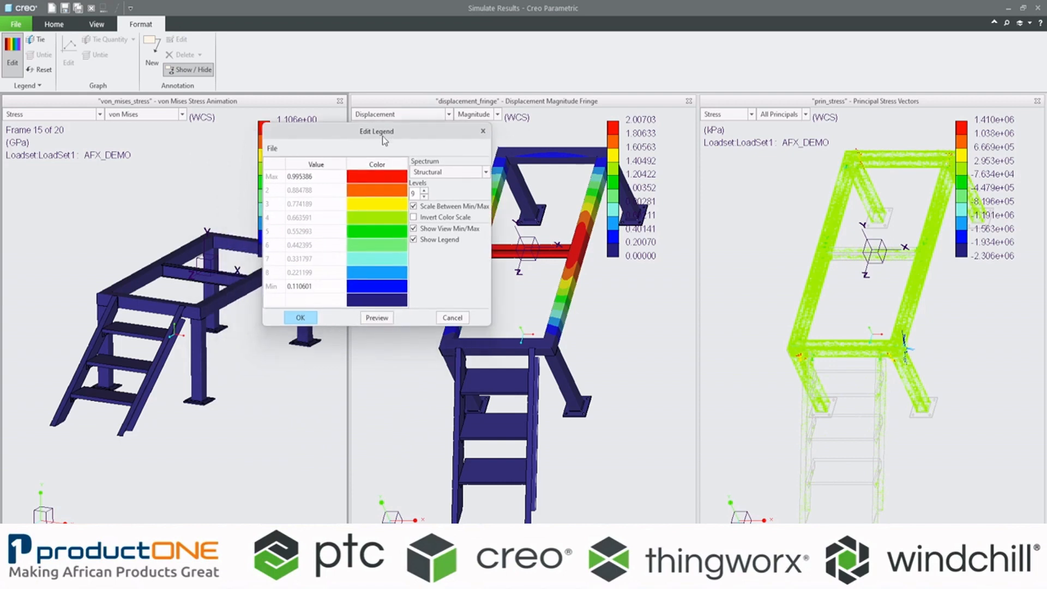
pyautogui.click(316, 286)
pyautogui.moveTo(316, 286); pyautogui.dragTo(279, 289)
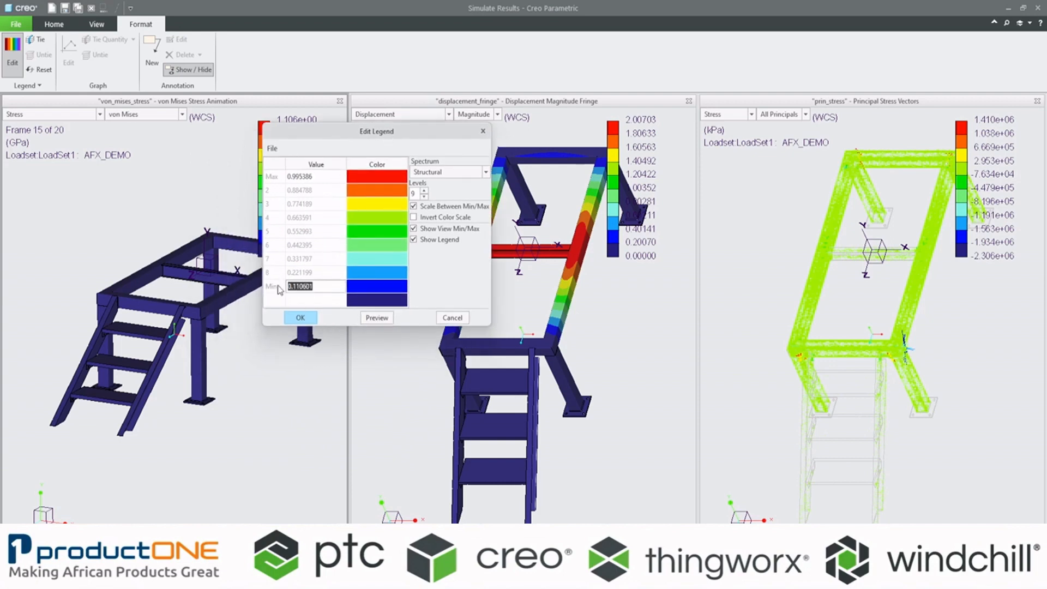
pyautogui.write('0')
pyautogui.click(330, 176)
pyautogui.moveTo(333, 177); pyautogui.dragTo(268, 173)
pyautogui.write('1')
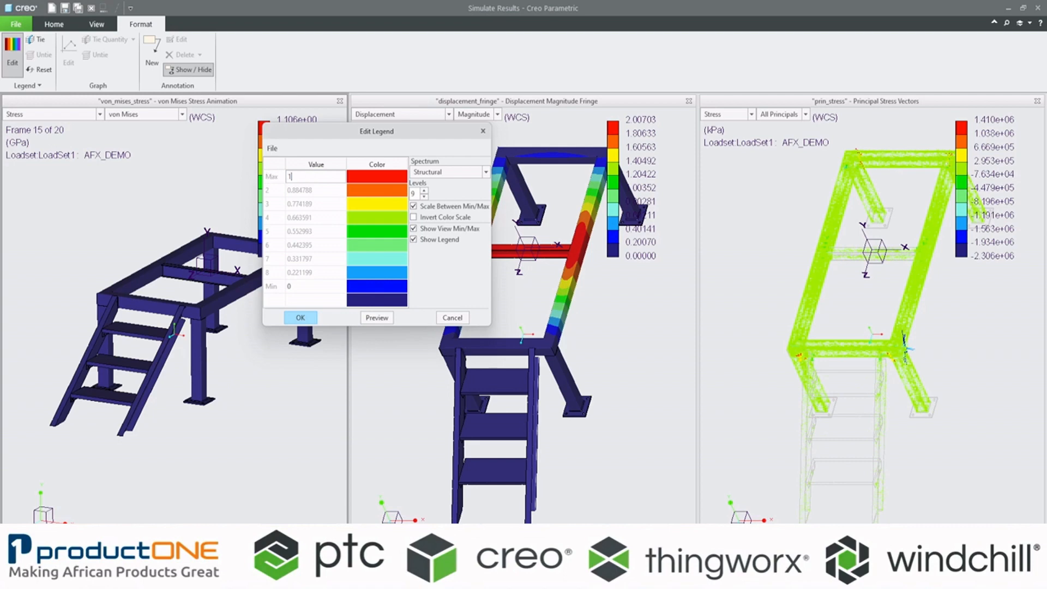
# Step: Recolour the legend's minimum level light grey, with RGB values 200.5, 199.1 and 195.0
pyautogui.click(363, 286)
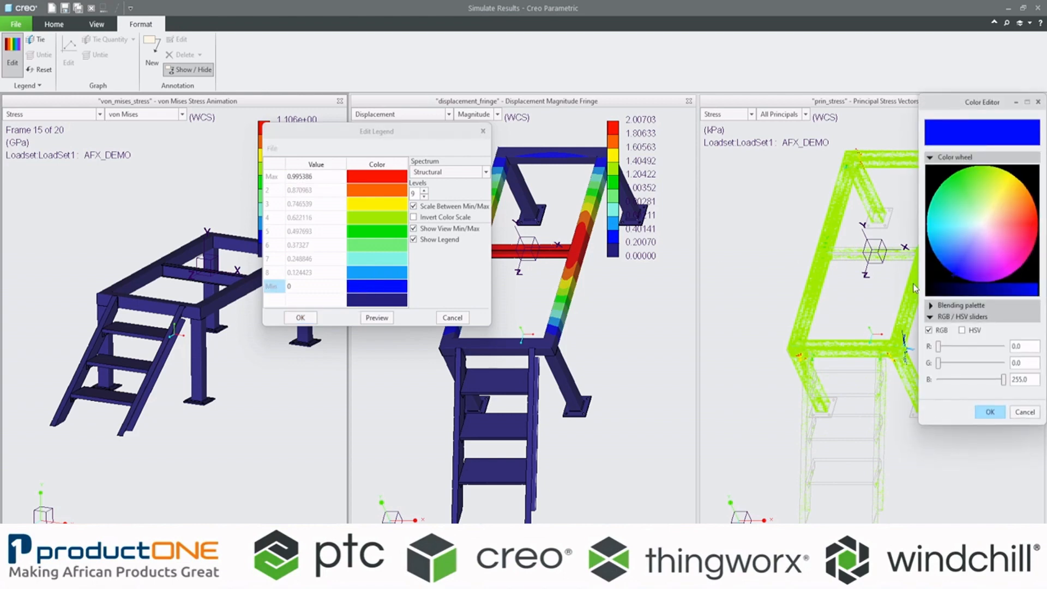
pyautogui.click(984, 224)
pyautogui.moveTo(1001, 288); pyautogui.dragTo(1015, 296)
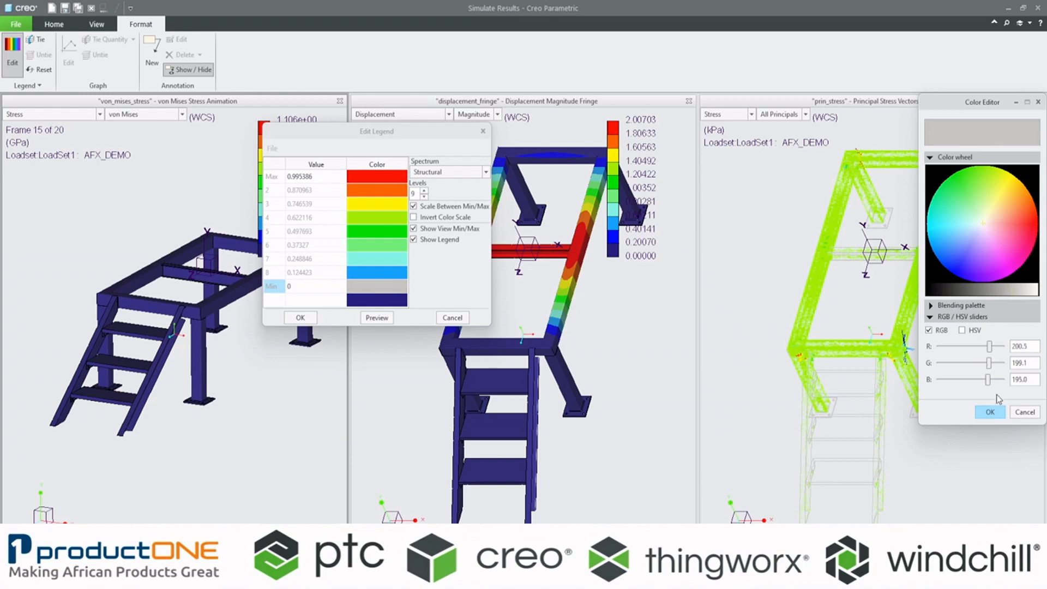
pyautogui.click(990, 412)
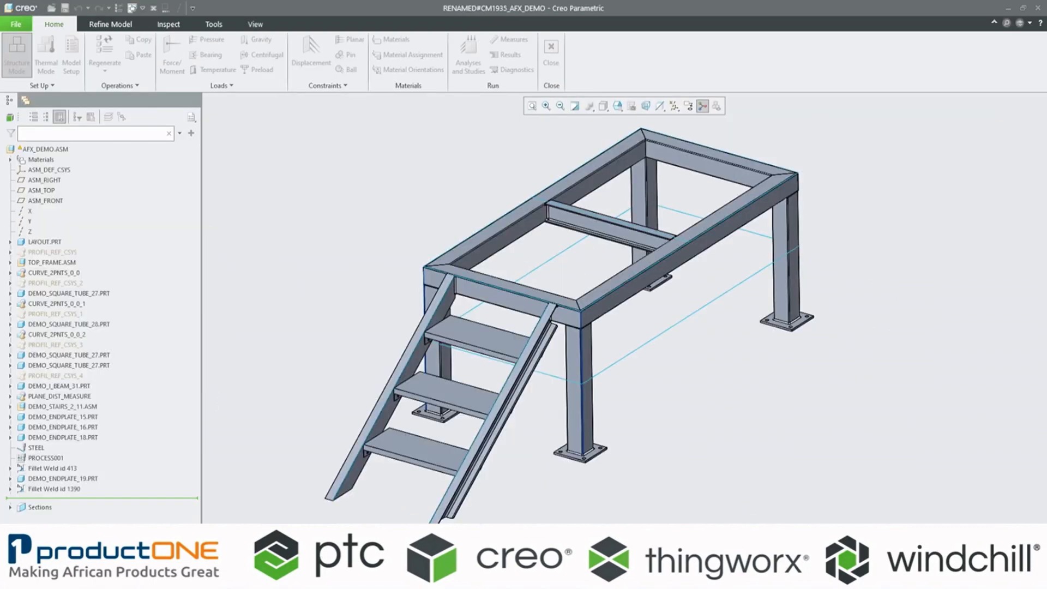
# Step: Return to the Simulate Results window and examine the recoloured von Mises stress concentrations at the frame and stair joints
pyautogui.click(764, 506)
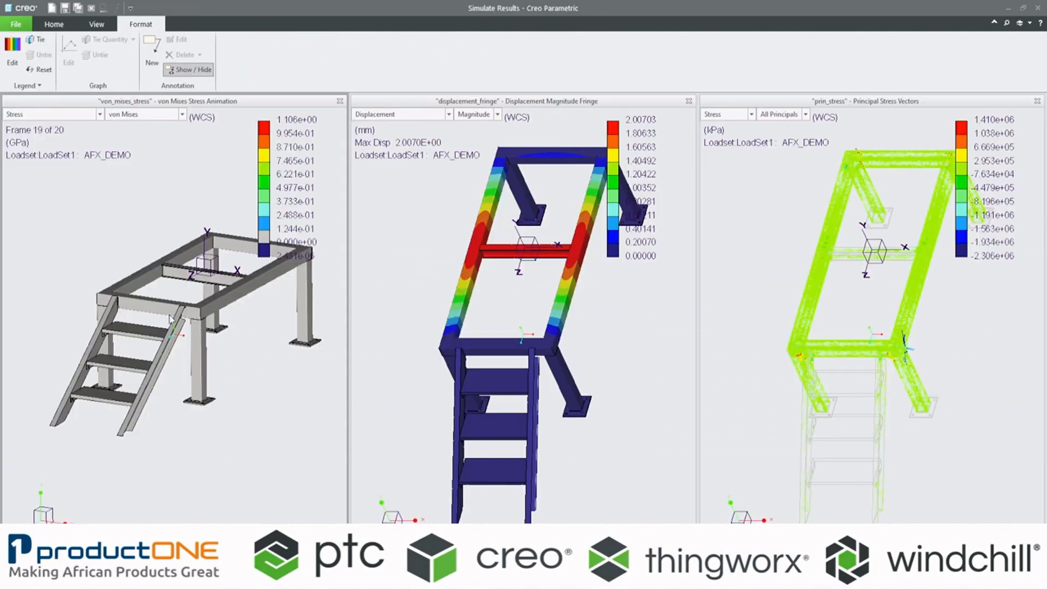
pyautogui.moveTo(231, 344); pyautogui.dragTo(120, 356, button='middle')
pyautogui.scroll(-10, 120, 356)
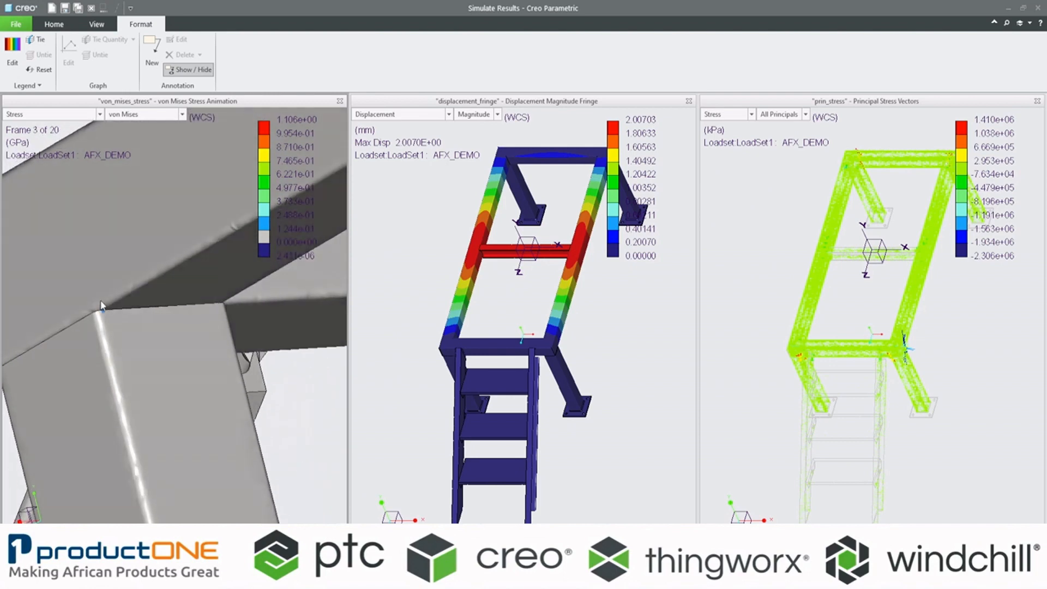
pyautogui.moveTo(101, 302); pyautogui.dragTo(97, 302, button='middle')
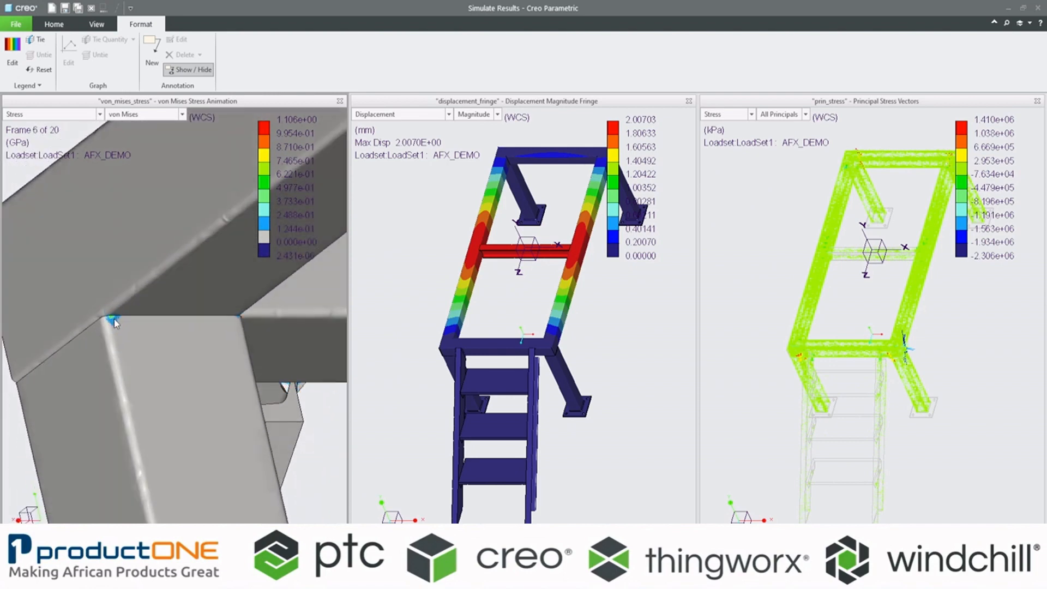
pyautogui.moveTo(113, 319); pyautogui.dragTo(167, 304, button='middle')
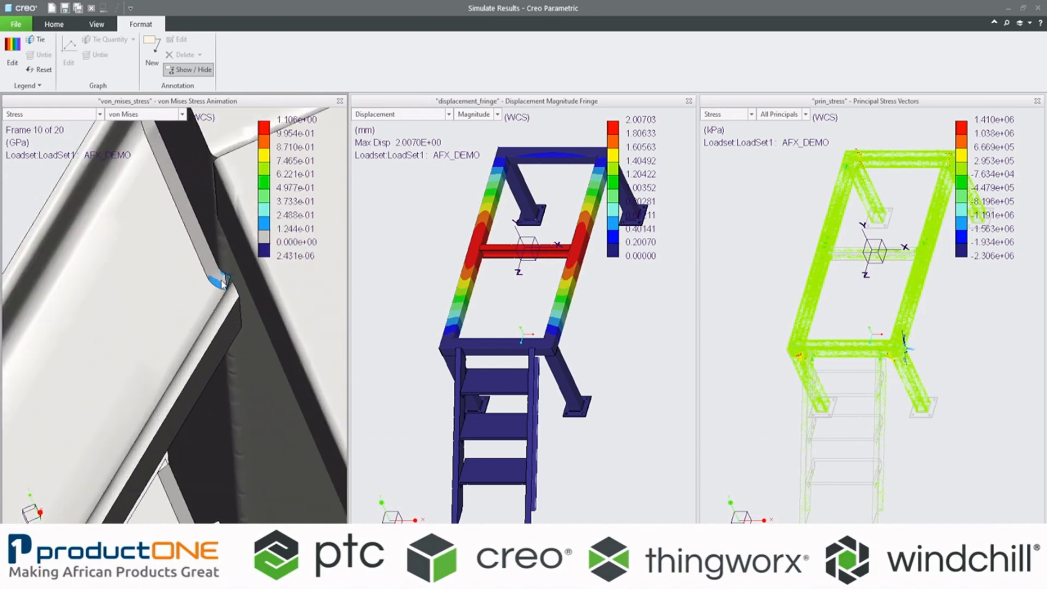
pyautogui.moveTo(221, 280); pyautogui.dragTo(265, 304, button='middle')
pyautogui.scroll(8, 237, 305)
pyautogui.scroll(3, 238, 312)
pyautogui.scroll(-5, 264, 313)
pyautogui.click(123, 567)
pyautogui.click(420, 247)
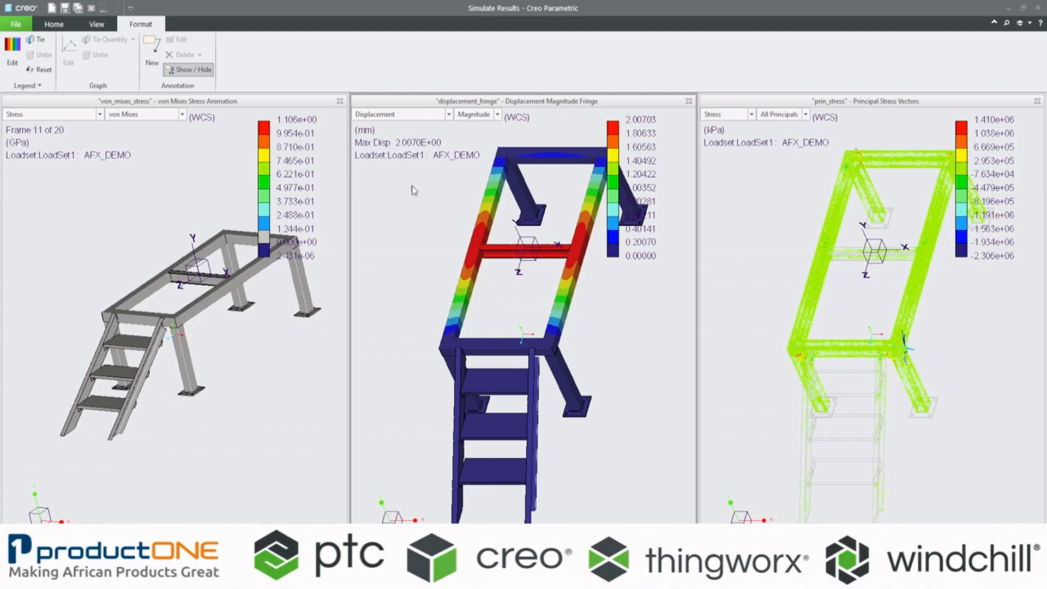
# Step: Copy the von Mises stress result window and set the copy's quantity to displacement magnitude in mm
pyautogui.click(61, 25)
pyautogui.click(100, 238)
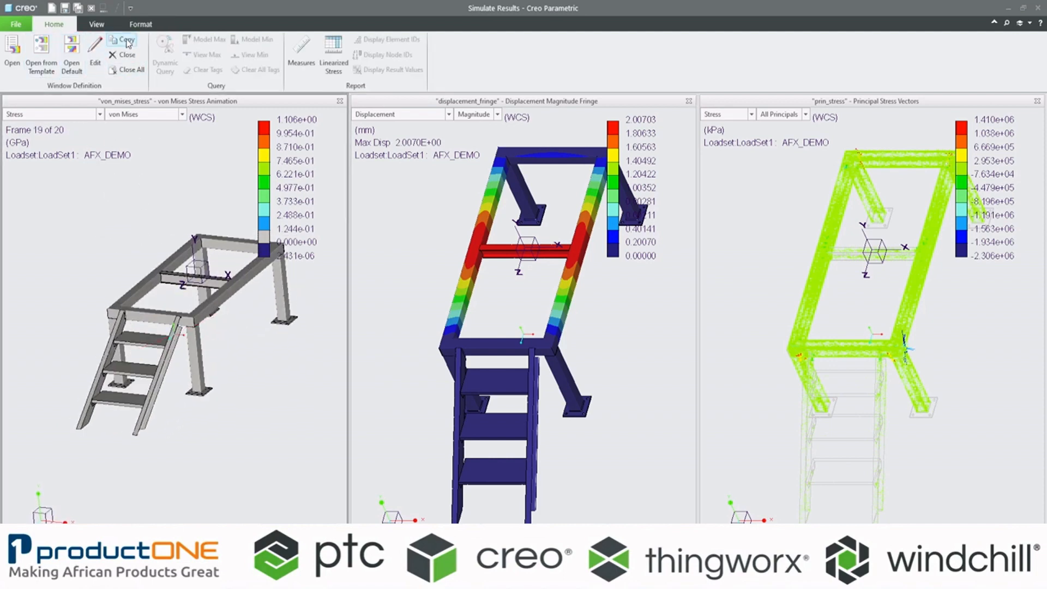
pyautogui.click(127, 41)
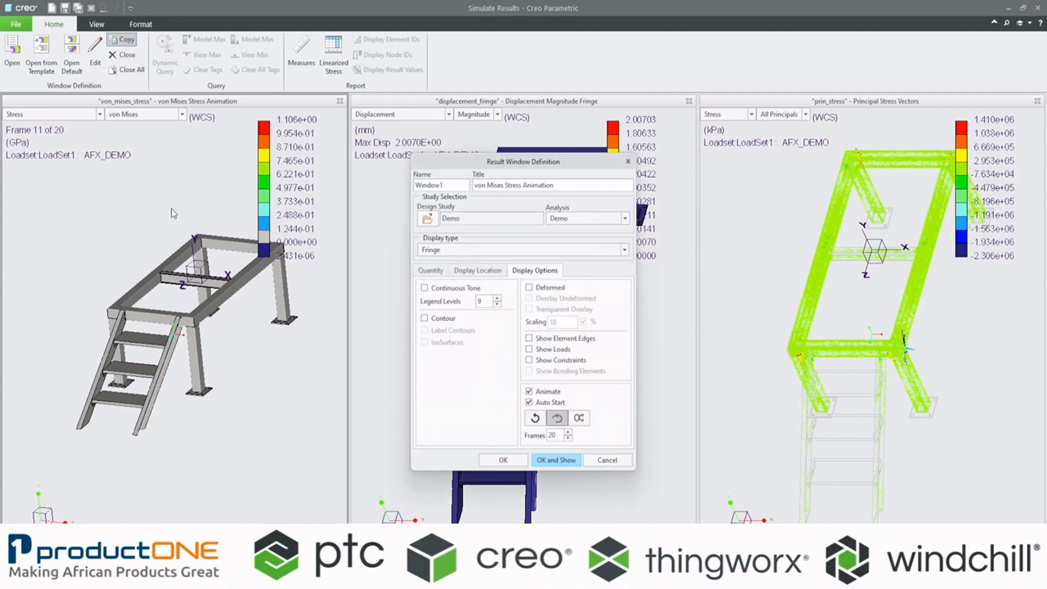
pyautogui.moveTo(511, 165); pyautogui.dragTo(468, 112)
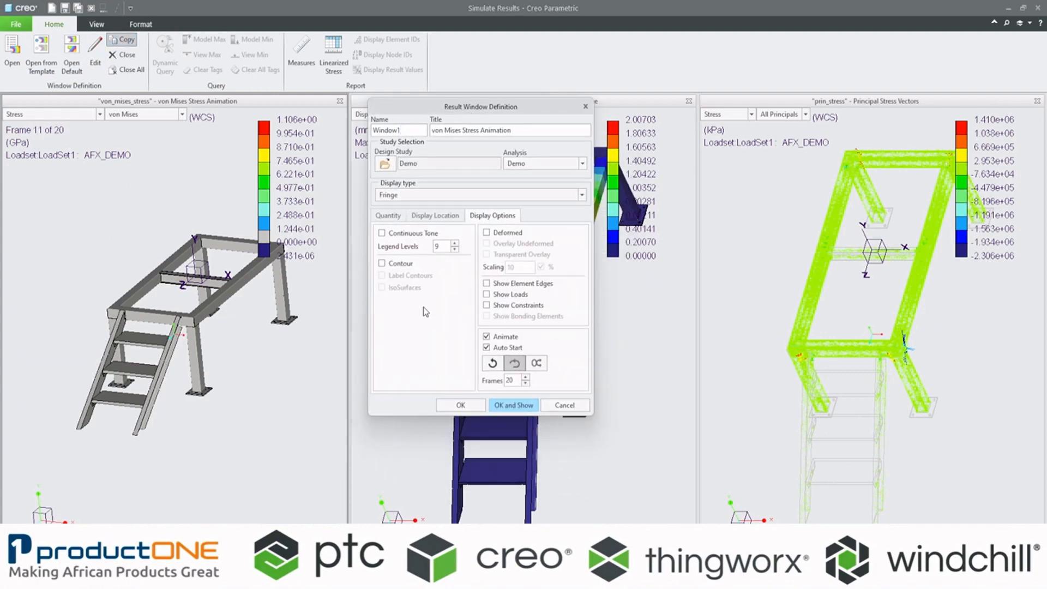
pyautogui.click(390, 217)
pyautogui.click(463, 241)
pyautogui.click(401, 256)
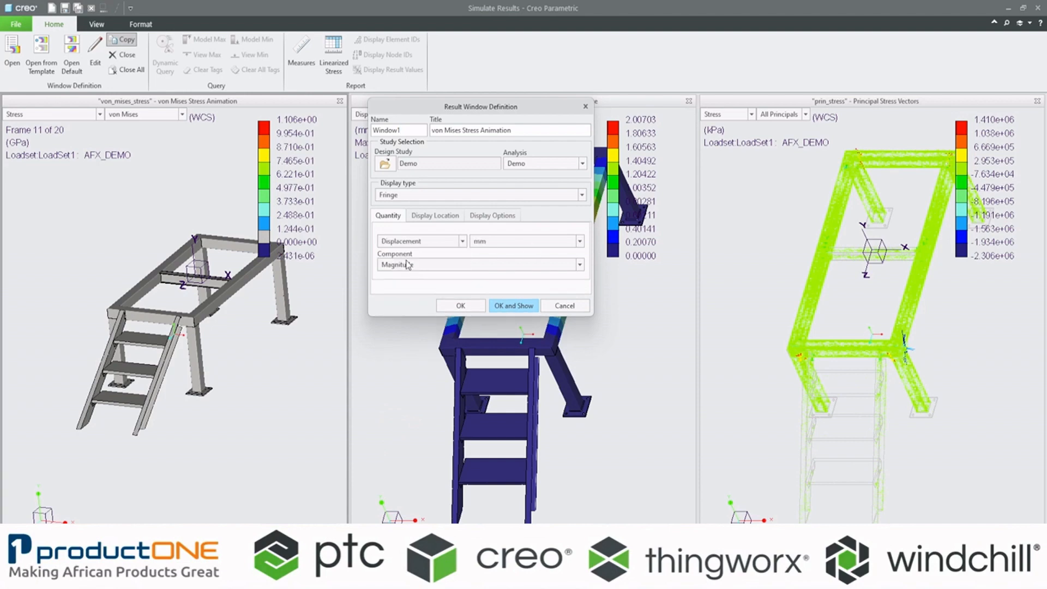
pyautogui.click(450, 266)
pyautogui.click(450, 267)
# Step: Turn on the deformed display for the copied displacement result and show it as a new result window
pyautogui.click(435, 216)
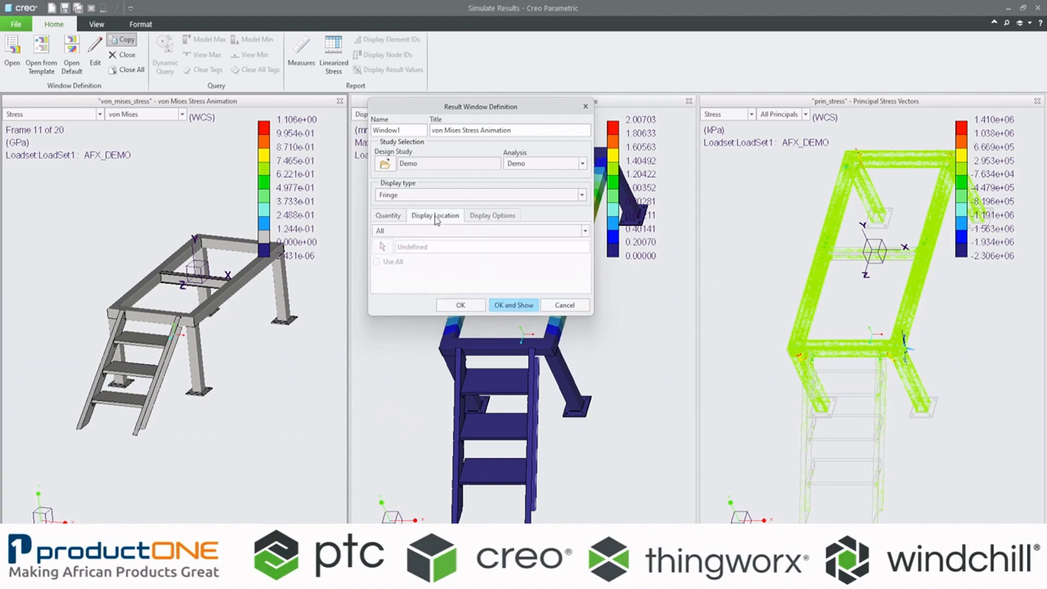
pyautogui.click(483, 217)
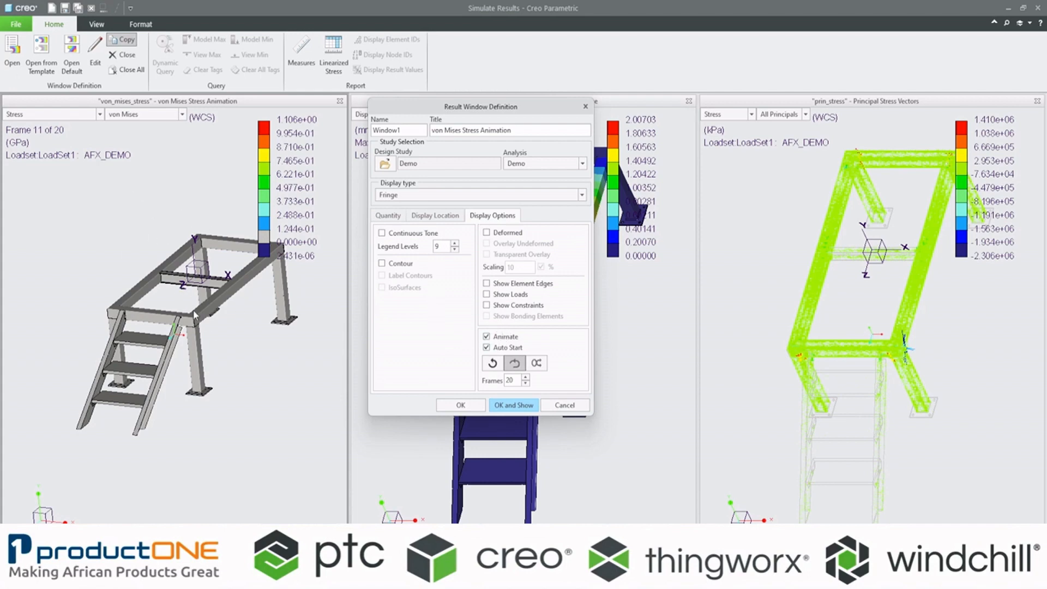
pyautogui.click(488, 233)
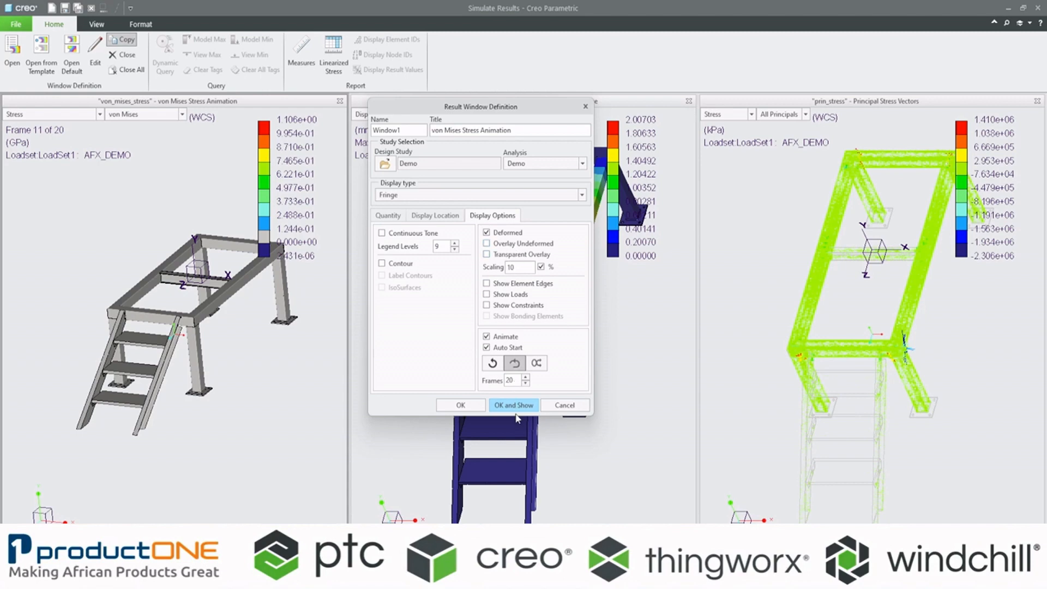
pyautogui.click(512, 406)
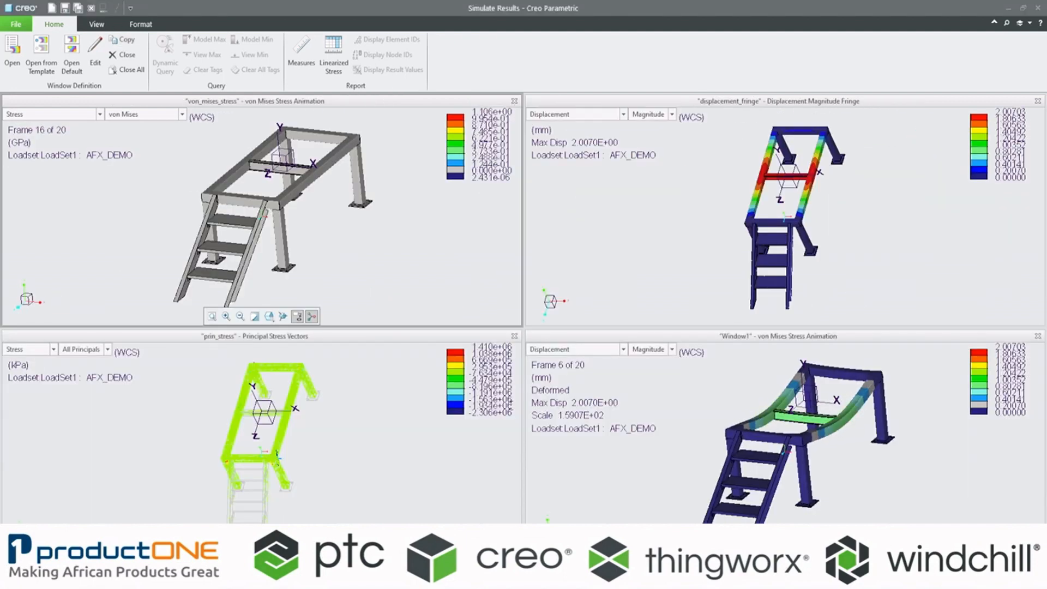
# Step: Examine the deformed displacement animation from several angles and reorient the displacement fringe plot for comparison
pyautogui.click(861, 471)
pyautogui.moveTo(835, 430)
pyautogui.mouseDown(button='middle')
pyautogui.moveTo(796, 417)
pyautogui.moveTo(798, 445)
pyautogui.mouseUp(button='middle')
pyautogui.scroll(5, 813, 437)
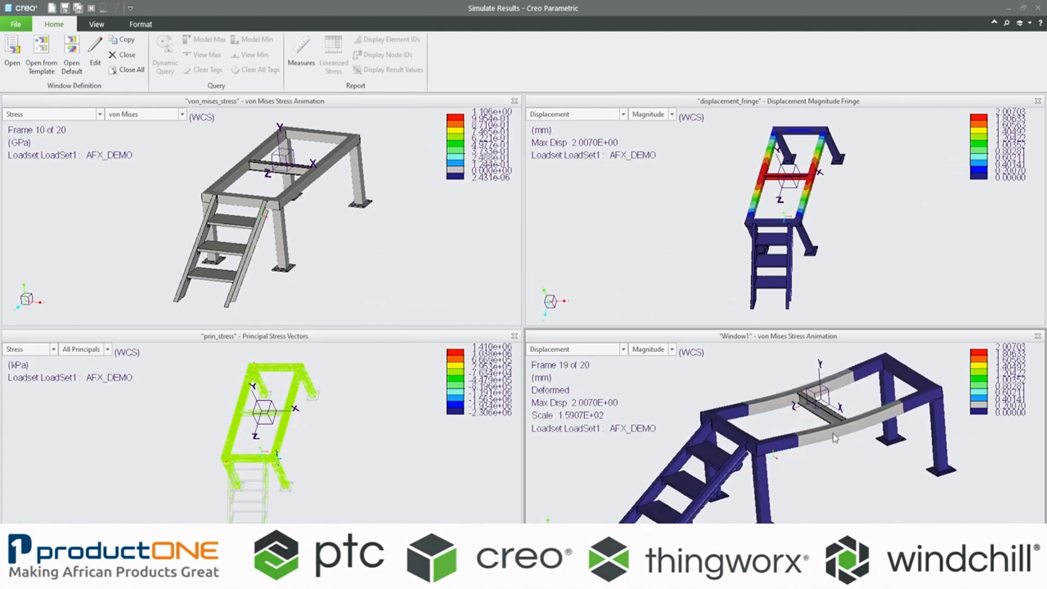
pyautogui.scroll(-4, 834, 420)
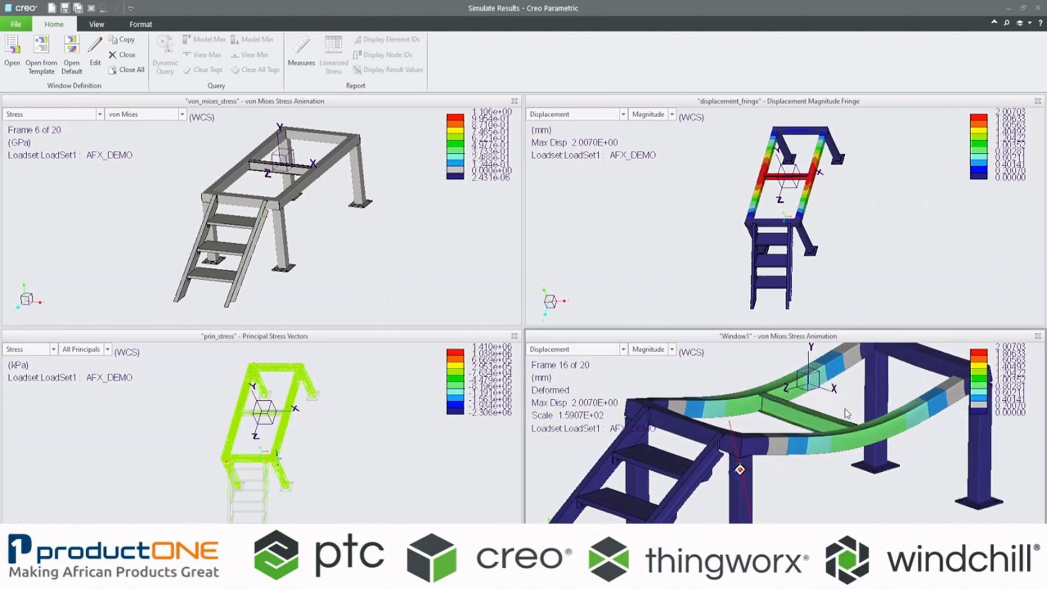
pyautogui.moveTo(843, 410)
pyautogui.mouseDown(button='middle')
pyautogui.moveTo(826, 412)
pyautogui.moveTo(848, 407)
pyautogui.mouseUp(button='middle')
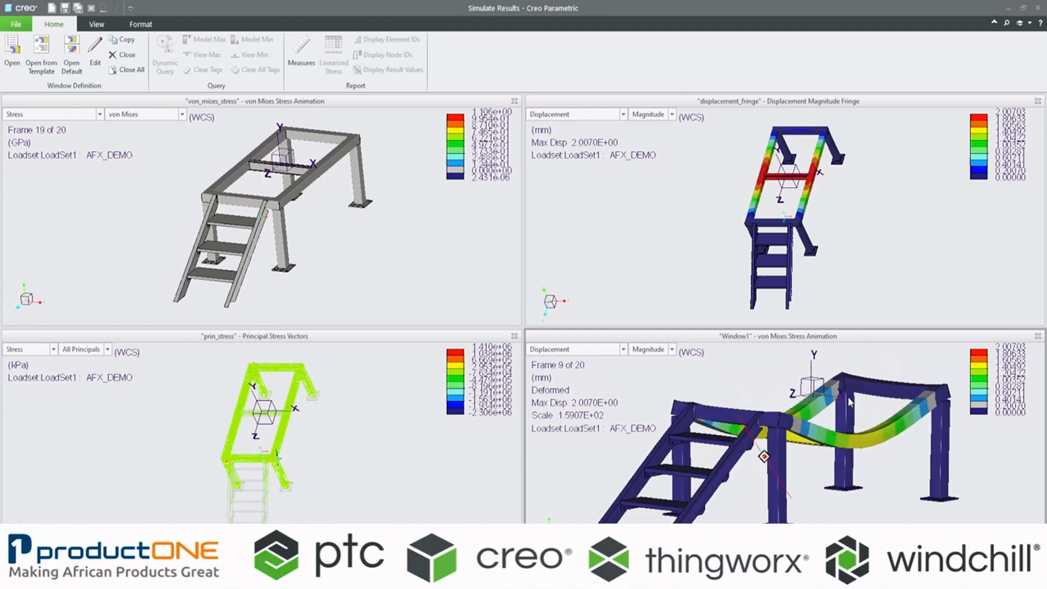
pyautogui.scroll(-3, 854, 415)
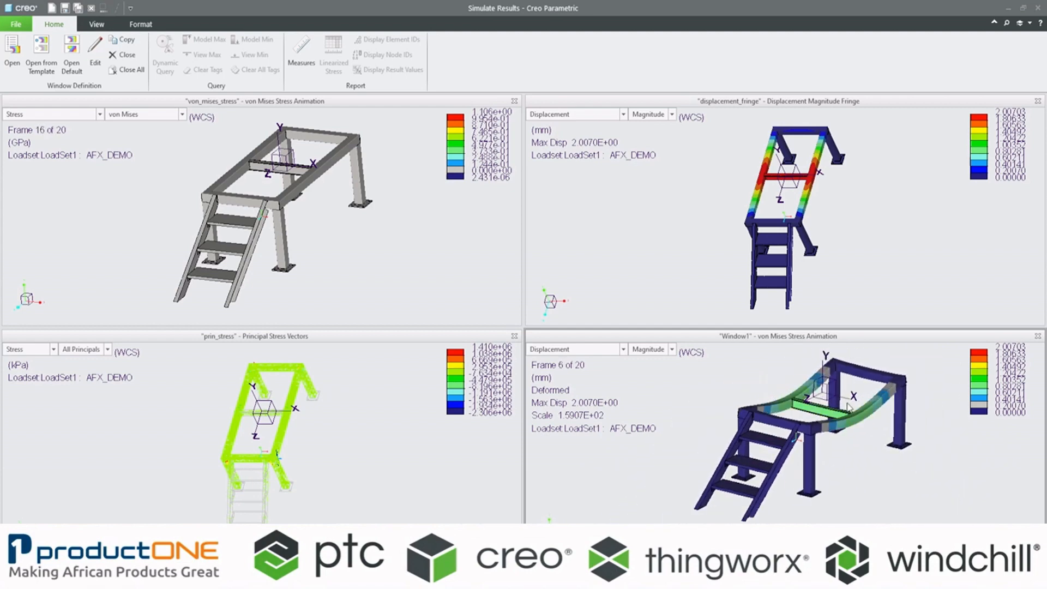
pyautogui.moveTo(748, 286)
pyautogui.mouseDown(button='middle')
pyautogui.moveTo(711, 241)
pyautogui.moveTo(724, 252)
pyautogui.moveTo(713, 258)
pyautogui.mouseUp(button='middle')
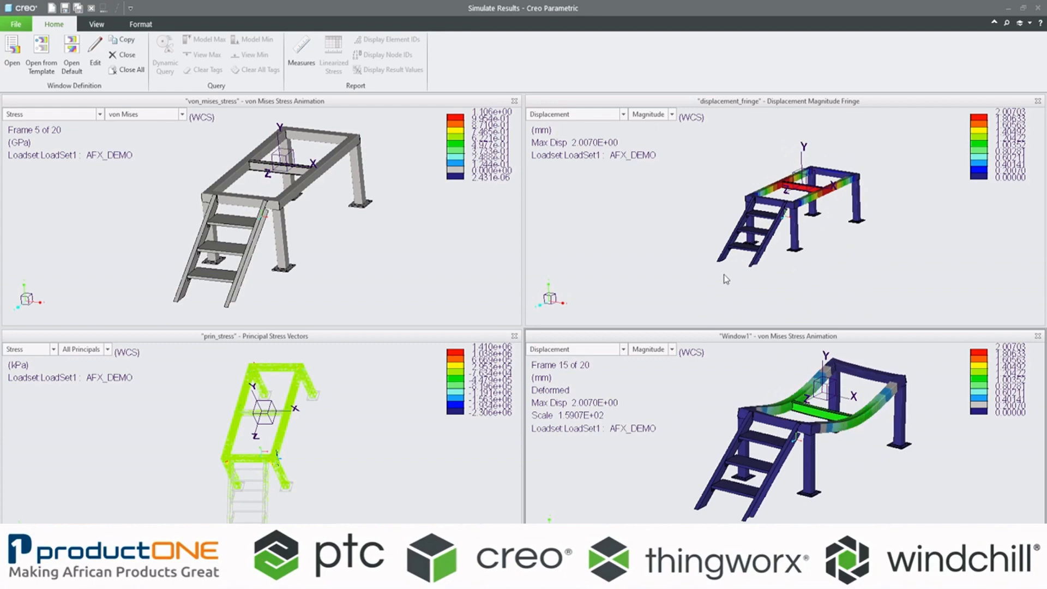